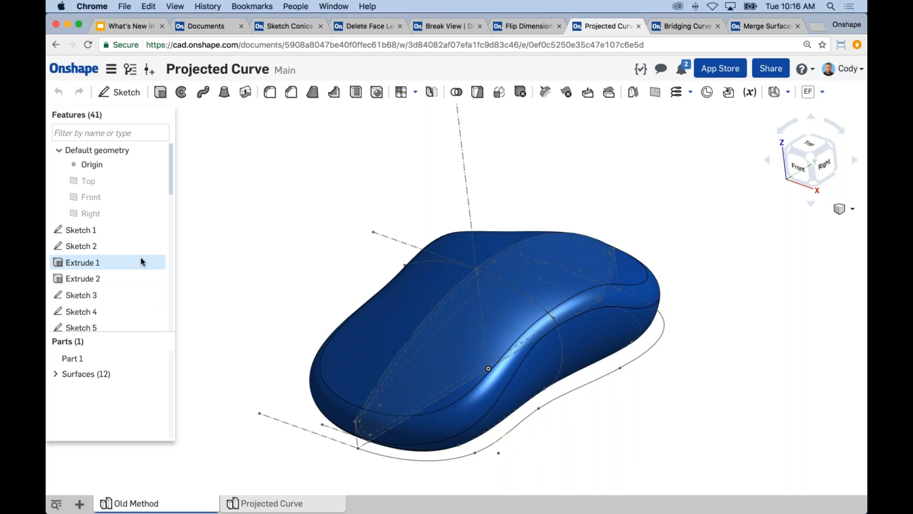
Roll the mouse model's history back to just after Extrude 1 and show Surface 1
{"action": "right_click", "coordinate": [119, 264]}
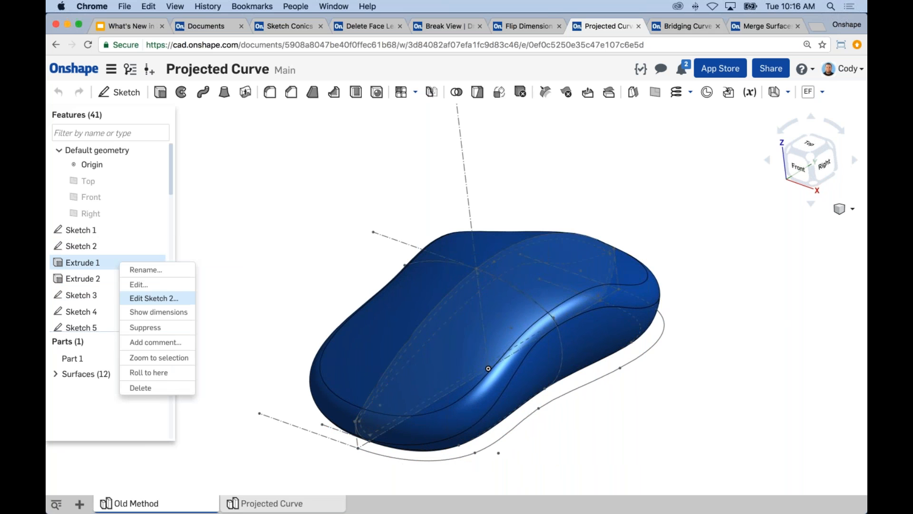
{"action": "left_click", "coordinate": [148, 372]}
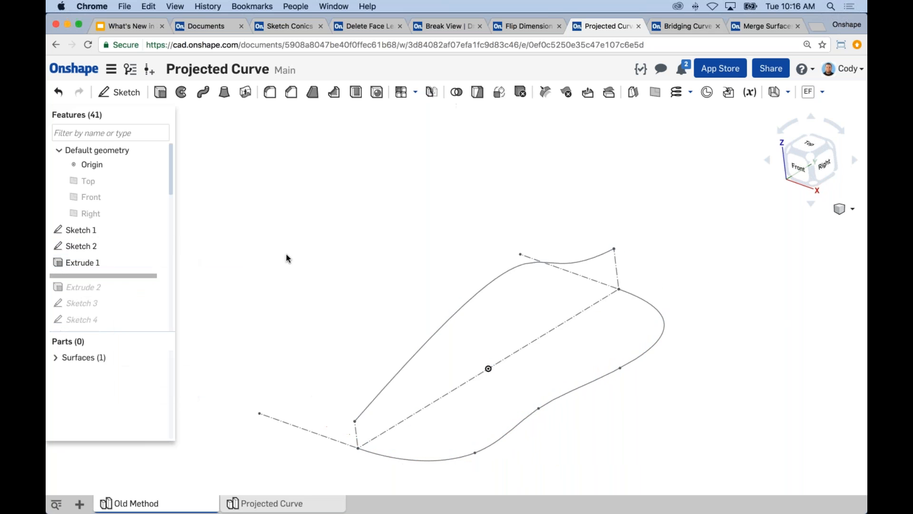
{"action": "left_click_drag", "start_coordinate": [173, 193], "coordinate": [174, 220]}
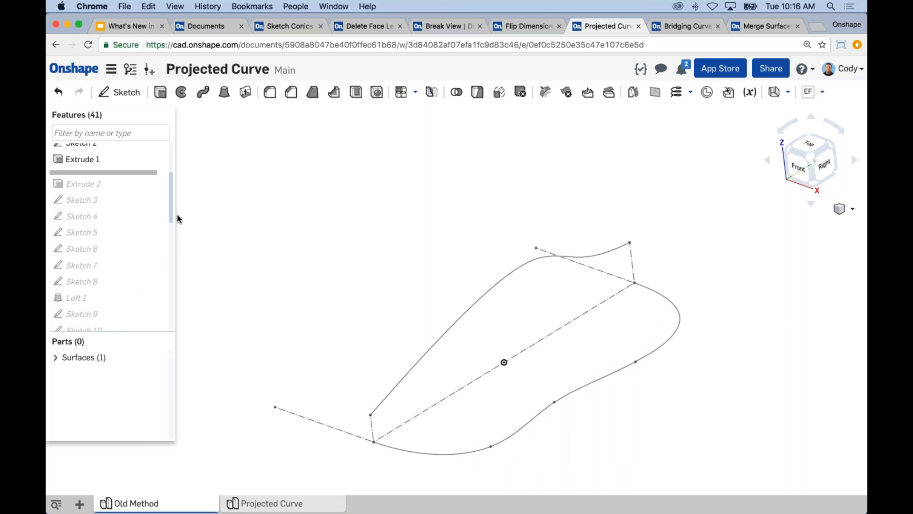
{"action": "left_click", "coordinate": [55, 357]}
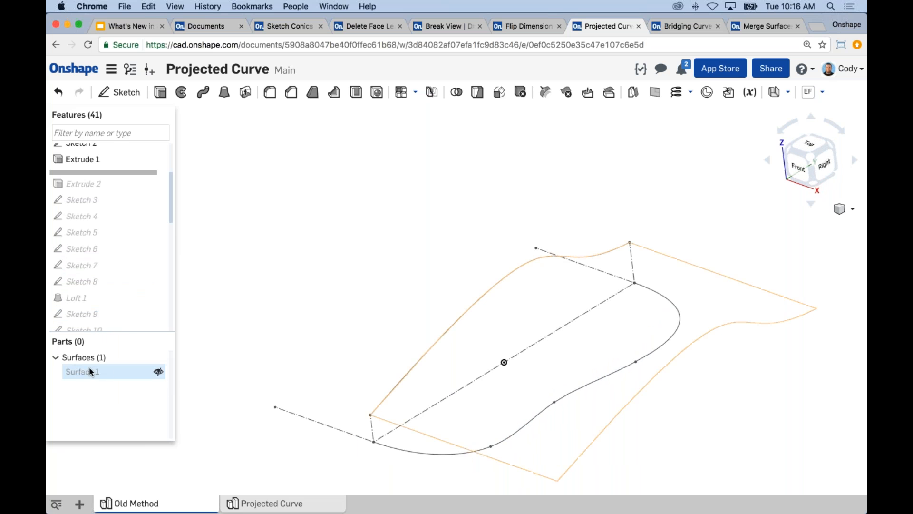
{"action": "left_click", "coordinate": [157, 371]}
Roll the history forward to include Extrude 2 and show Surface 2 intersecting Surface 1
{"action": "left_click_drag", "start_coordinate": [131, 171], "coordinate": [136, 182]}
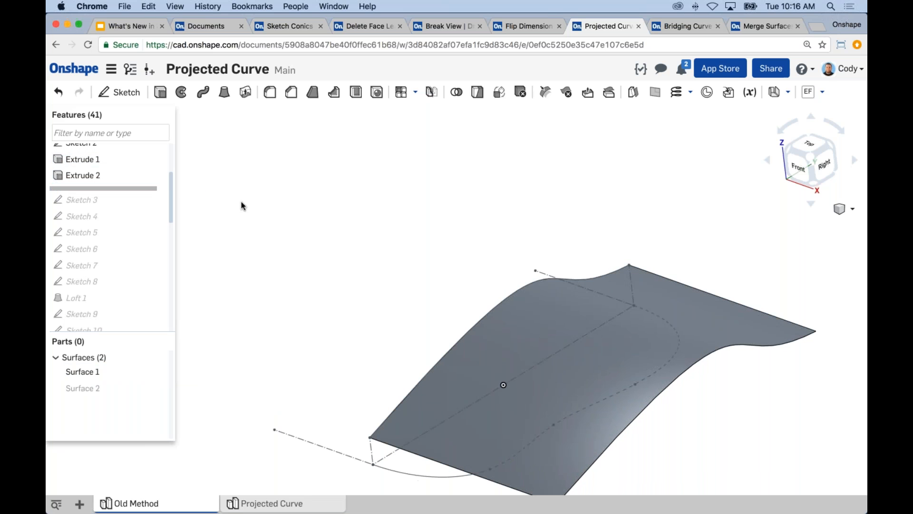
{"action": "left_click", "coordinate": [157, 388]}
{"action": "right_click_drag", "start_coordinate": [331, 268], "coordinate": [560, 265]}
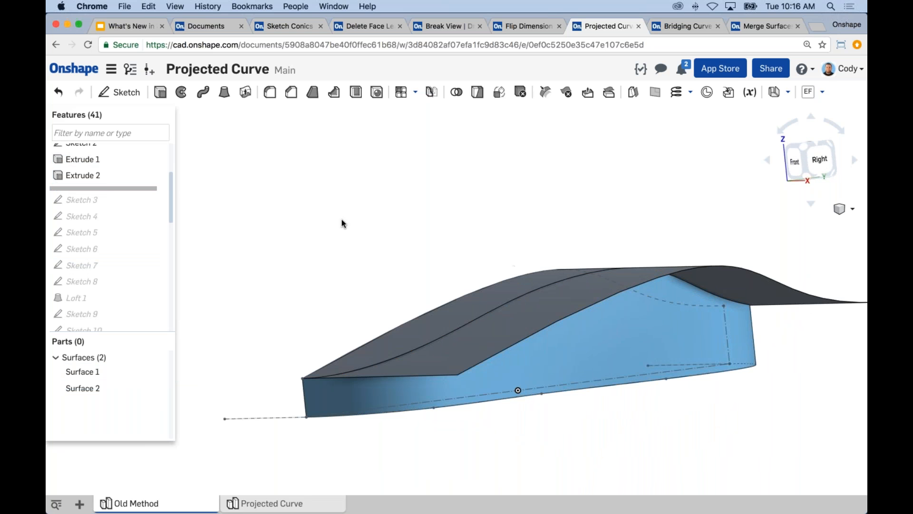
{"action": "right_click_drag", "start_coordinate": [262, 215], "coordinate": [257, 265]}
Hide Surface 1 and highlight the curved upper edge of Surface 2 to examine it
{"action": "left_click", "coordinate": [158, 372]}
{"action": "left_click", "coordinate": [530, 292]}
{"action": "right_click_drag", "start_coordinate": [423, 257], "coordinate": [439, 245]}
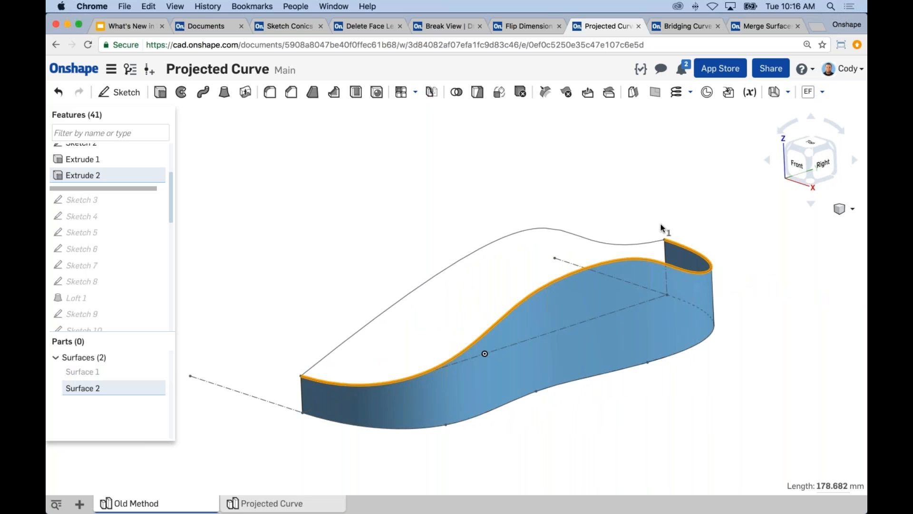
{"action": "left_click", "coordinate": [484, 203]}
Roll the history forward to just after Loft 1 and show the lofted Surface 3
{"action": "left_click_drag", "start_coordinate": [147, 190], "coordinate": [169, 295]}
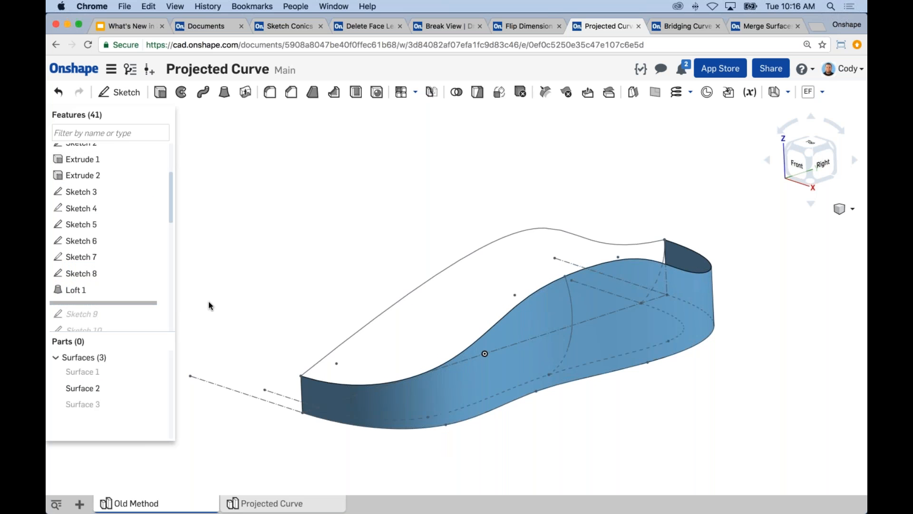
{"action": "left_click", "coordinate": [91, 288]}
{"action": "right_click_drag", "start_coordinate": [302, 271], "coordinate": [328, 287]}
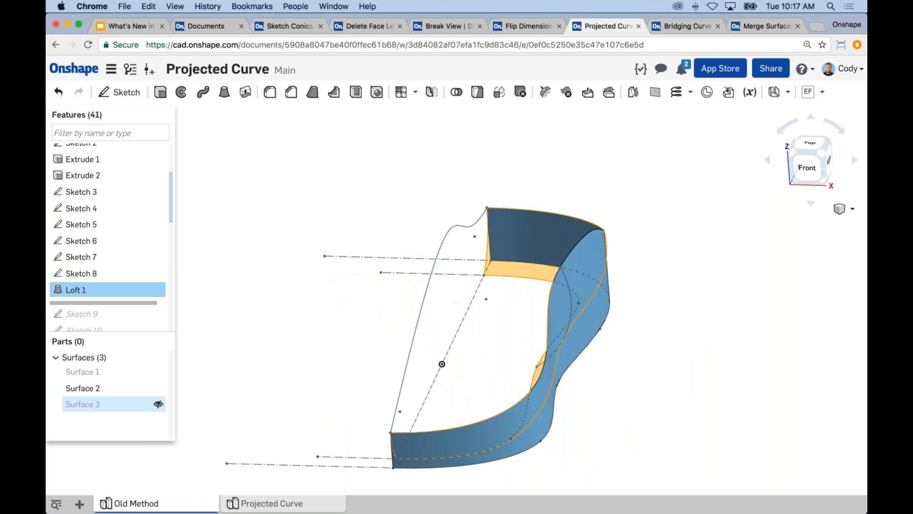
{"action": "left_click", "coordinate": [158, 403]}
{"action": "right_click_drag", "start_coordinate": [299, 338], "coordinate": [531, 292]}
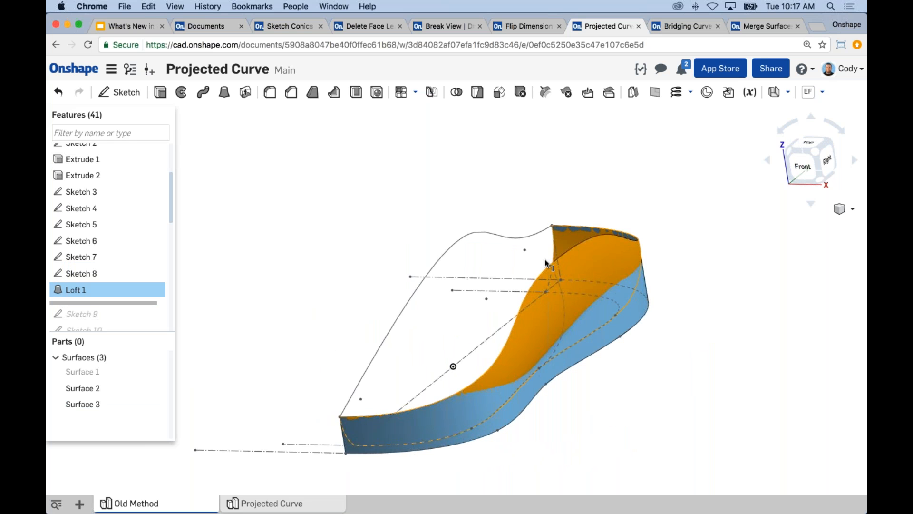
{"action": "key", "text": "space"}
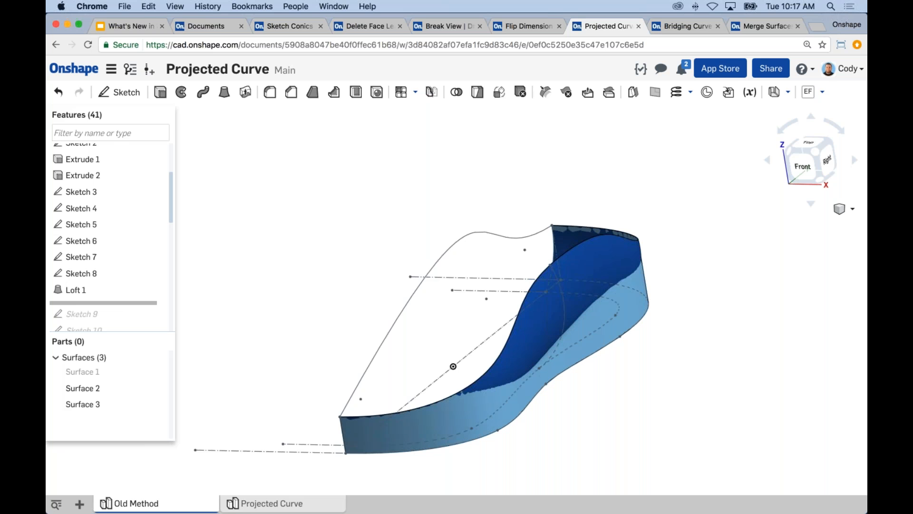
{"action": "middle_click_drag", "start_coordinate": [310, 322], "coordinate": [299, 309]}
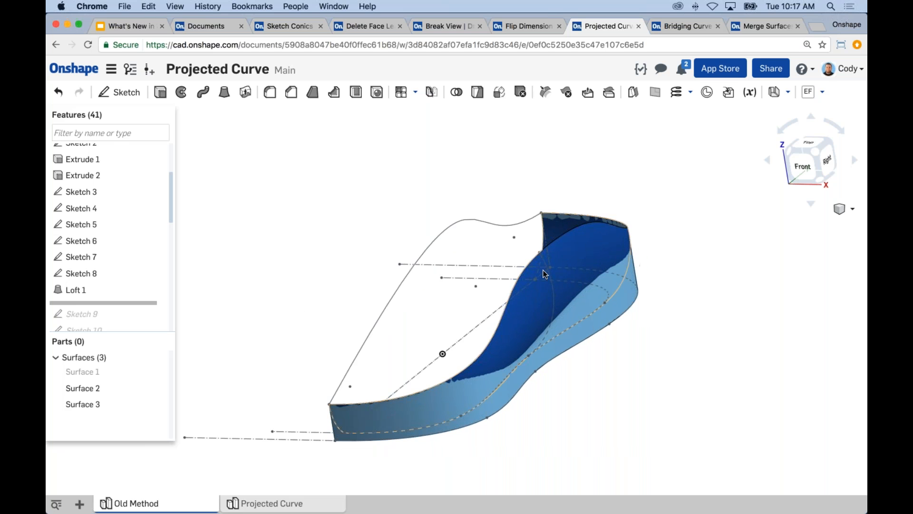
In the Projected Curve part studio, create a projected curve from the Sketch 2 edge and the Sketch 1 edge
{"action": "left_click", "coordinate": [286, 504]}
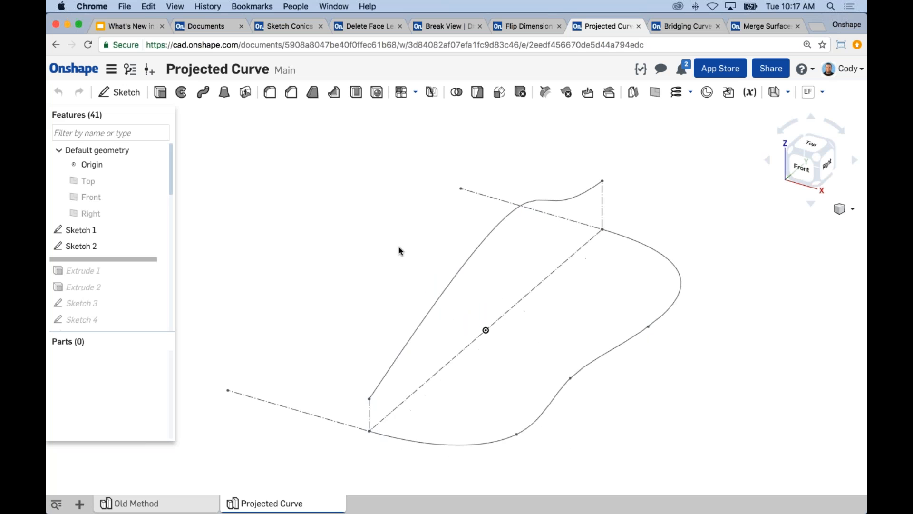
{"action": "left_click", "coordinate": [691, 94]}
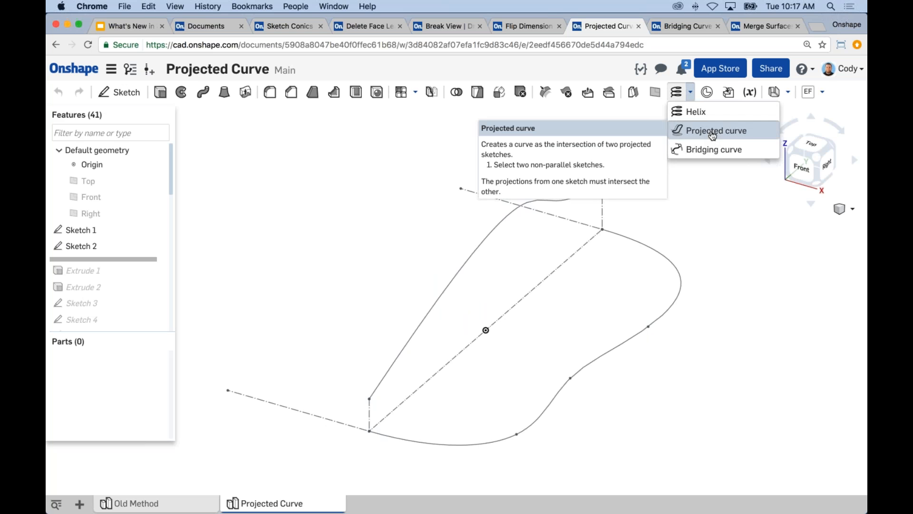
{"action": "left_click", "coordinate": [716, 138]}
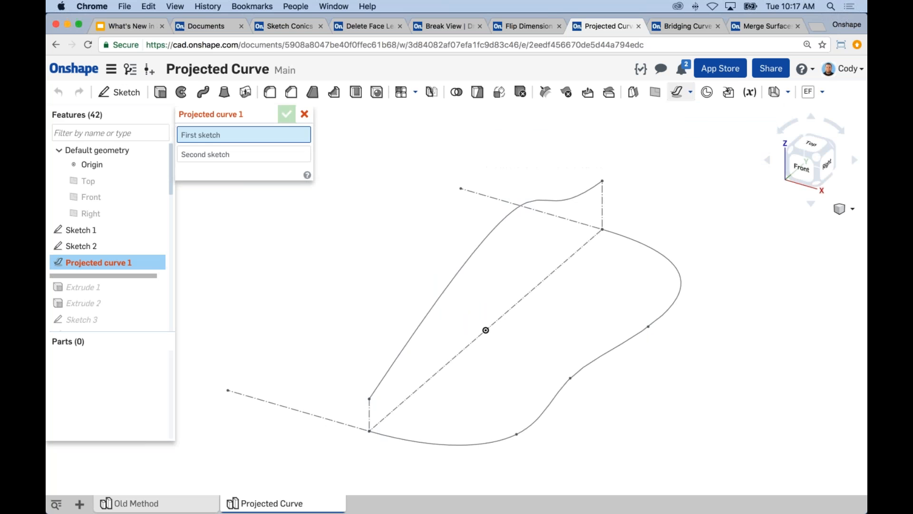
{"action": "left_click", "coordinate": [557, 190]}
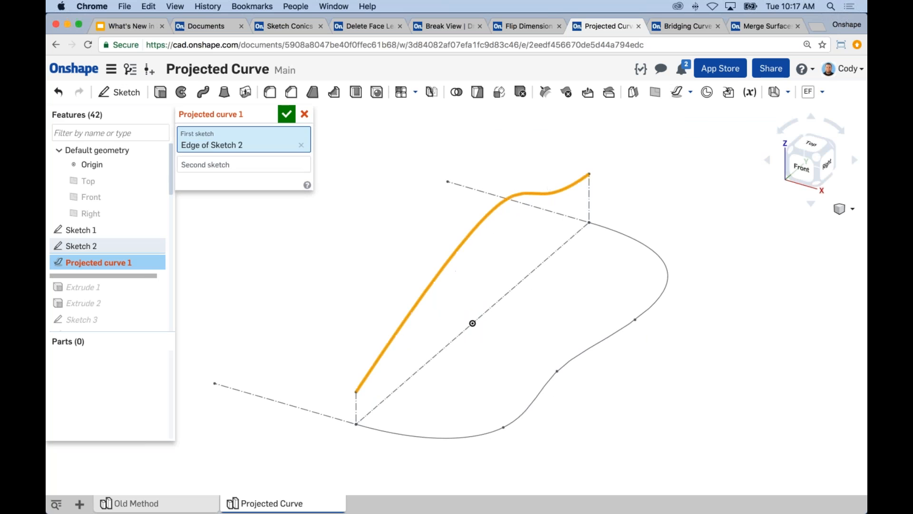
{"action": "left_click", "coordinate": [222, 164]}
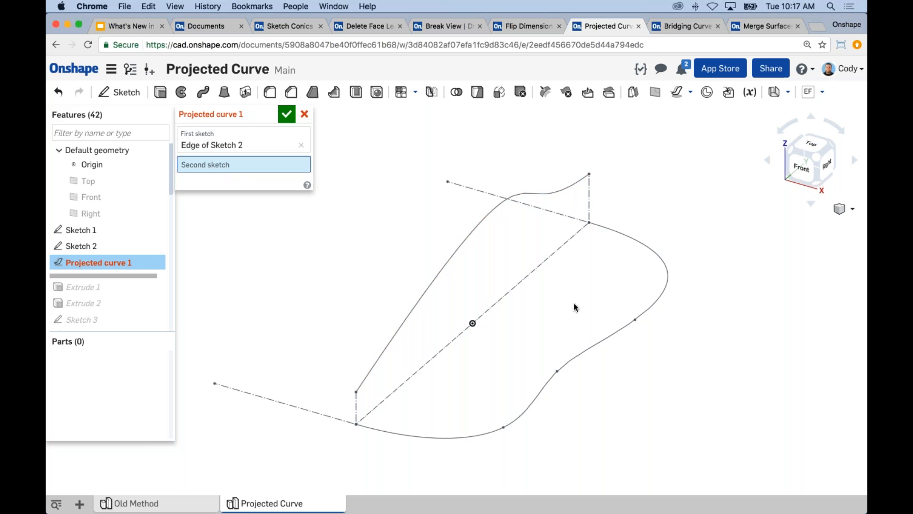
{"action": "left_click", "coordinate": [615, 329]}
{"action": "mouse_move", "coordinate": [547, 238]}
{"action": "right_mouse_down"}
{"action": "mouse_move", "coordinate": [543, 220]}
{"action": "mouse_move", "coordinate": [564, 202]}
{"action": "mouse_move", "coordinate": [520, 227]}
{"action": "mouse_move", "coordinate": [479, 227]}
{"action": "mouse_move", "coordinate": [548, 217]}
{"action": "mouse_move", "coordinate": [572, 199]}
{"action": "mouse_move", "coordinate": [530, 220]}
{"action": "right_mouse_up"}
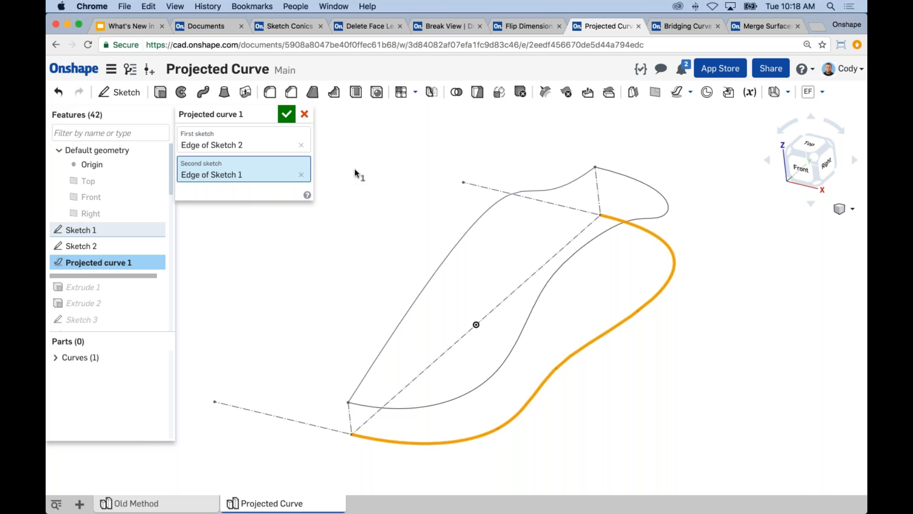
{"action": "right_click_drag", "start_coordinate": [359, 186], "coordinate": [409, 235]}
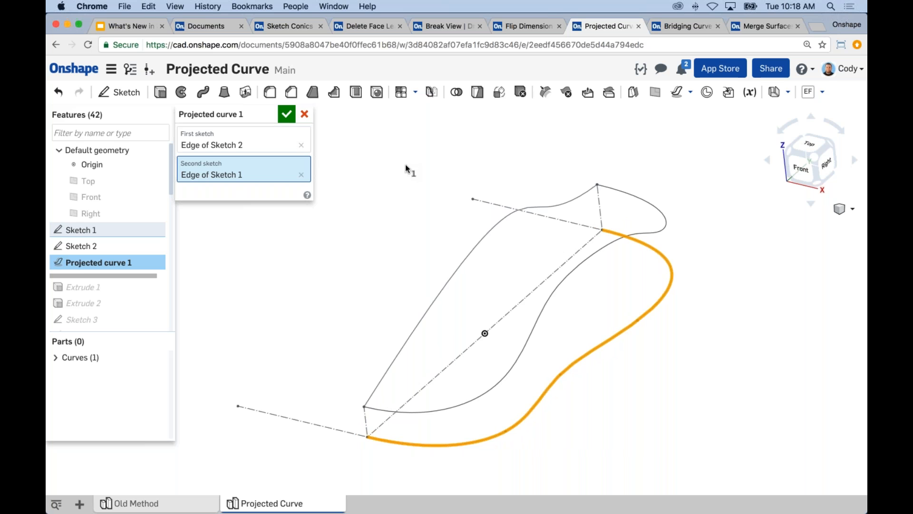
{"action": "right_click_drag", "start_coordinate": [495, 220], "coordinate": [607, 206]}
{"action": "left_click", "coordinate": [286, 114]}
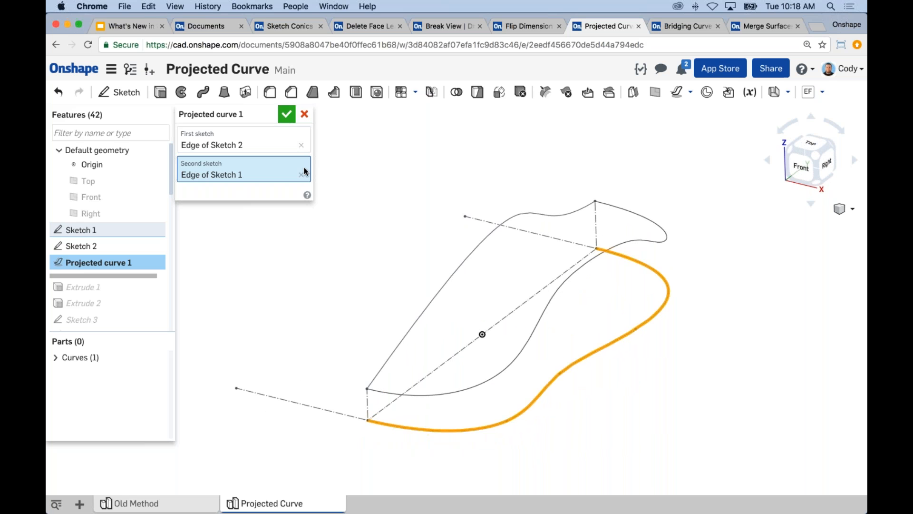
Examine the projected curve by highlighting it in the model and through its Curve 1 entry
{"action": "left_click", "coordinate": [650, 244]}
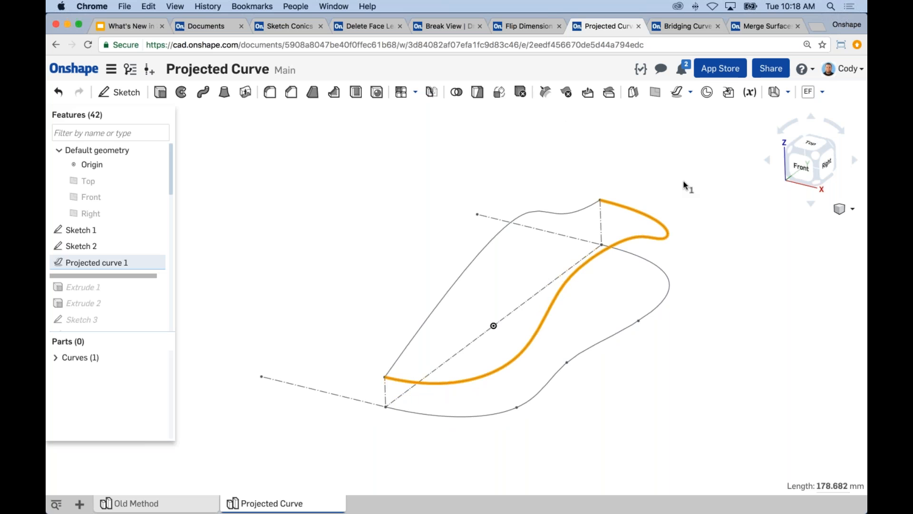
{"action": "left_click", "coordinate": [724, 290]}
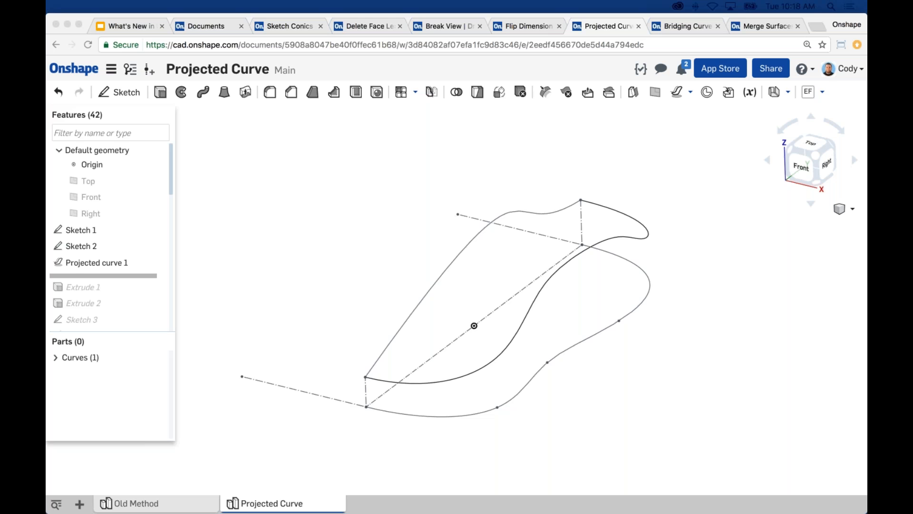
{"action": "left_click", "coordinate": [236, 352]}
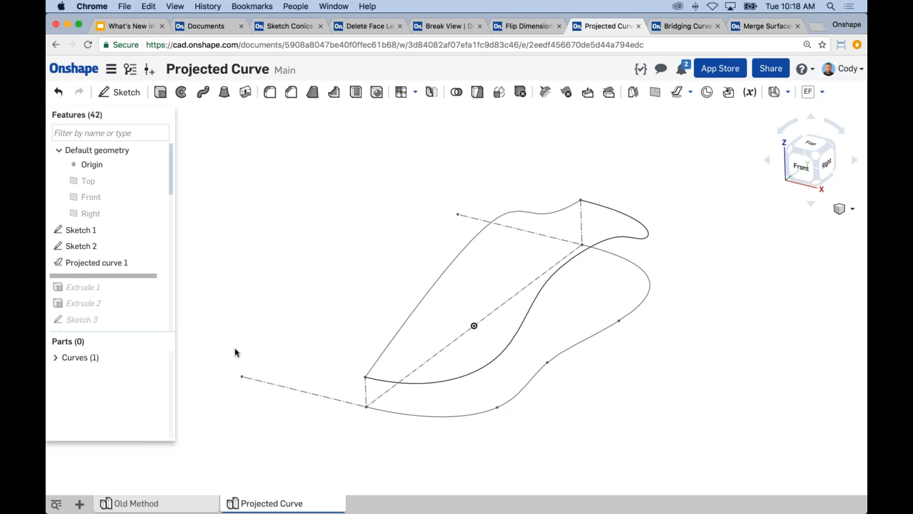
{"action": "left_click", "coordinate": [55, 357]}
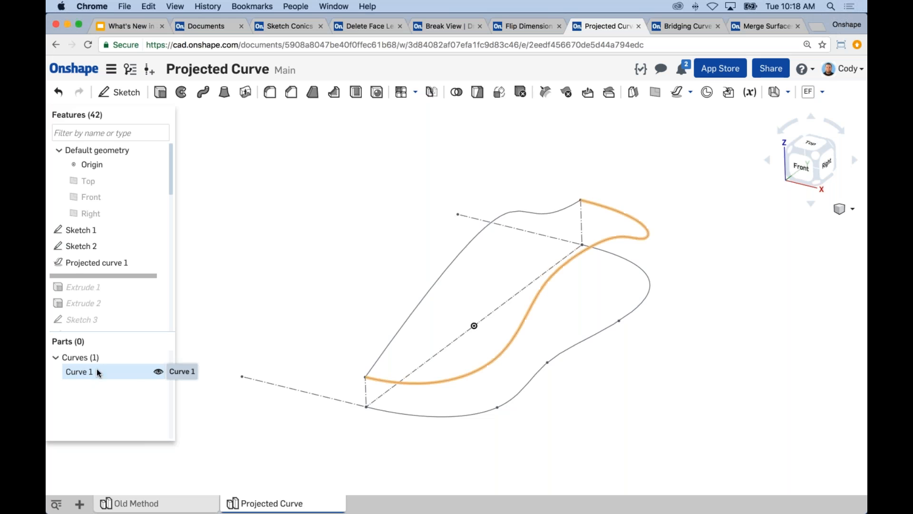
{"action": "left_click", "coordinate": [102, 372]}
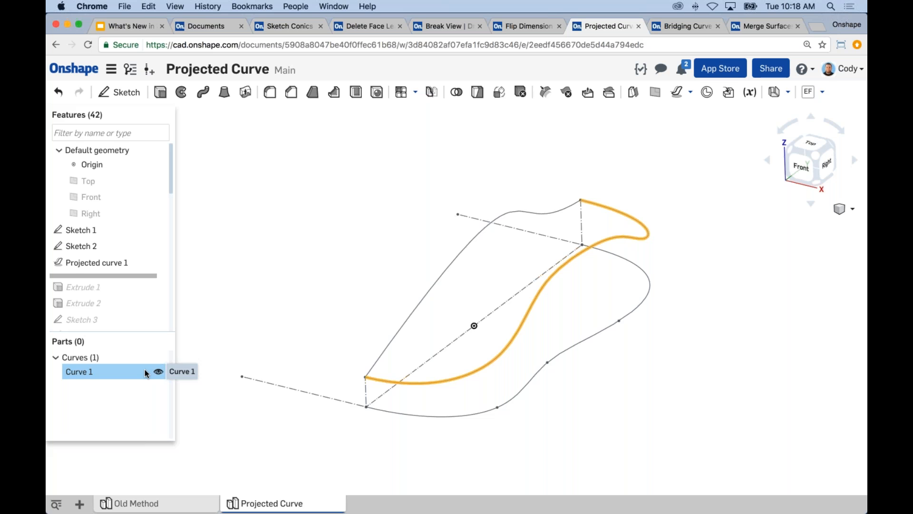
{"action": "left_click", "coordinate": [311, 269]}
{"action": "middle_click_drag", "start_coordinate": [348, 243], "coordinate": [350, 235]}
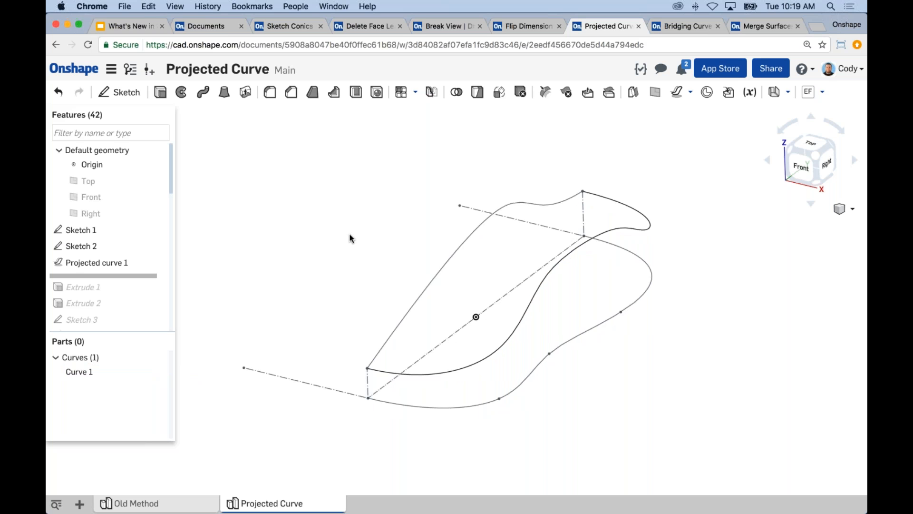
{"action": "middle_click_drag", "start_coordinate": [351, 238], "coordinate": [376, 224]}
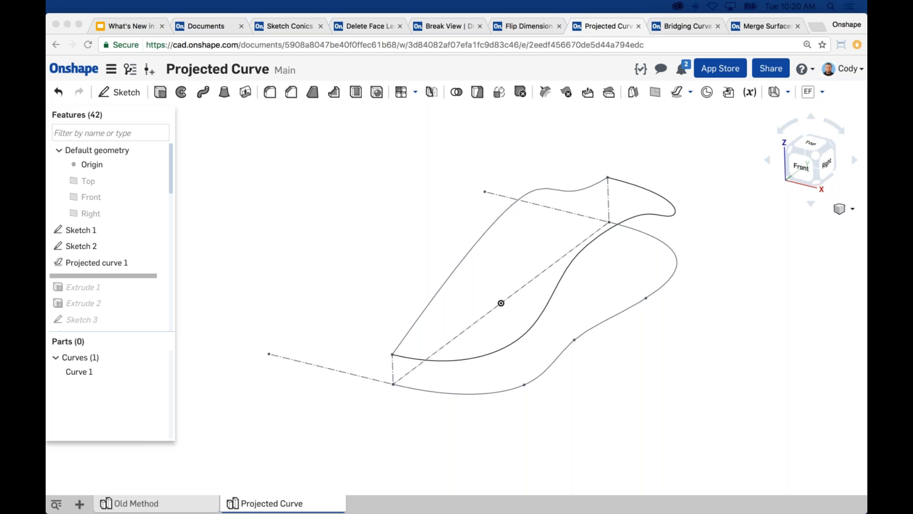
{"action": "middle_click_drag", "start_coordinate": [722, 242], "coordinate": [700, 241]}
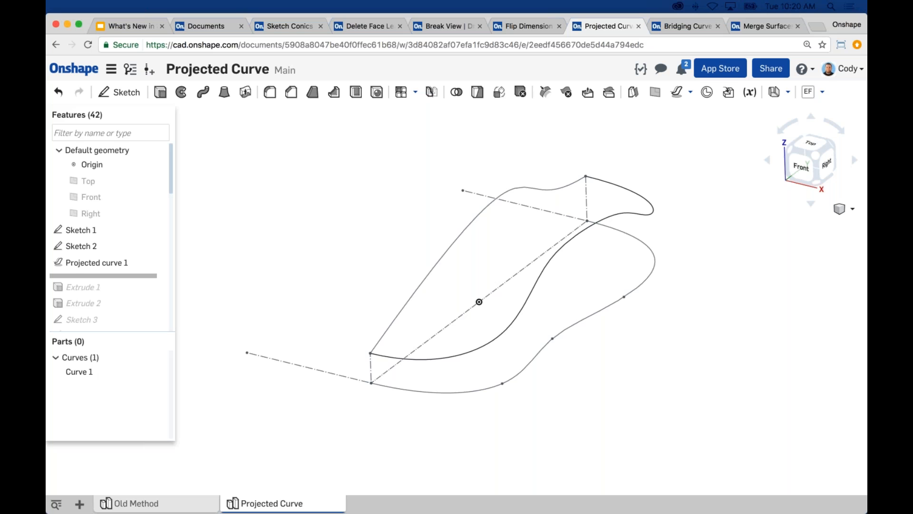
{"action": "left_click", "coordinate": [695, 253]}
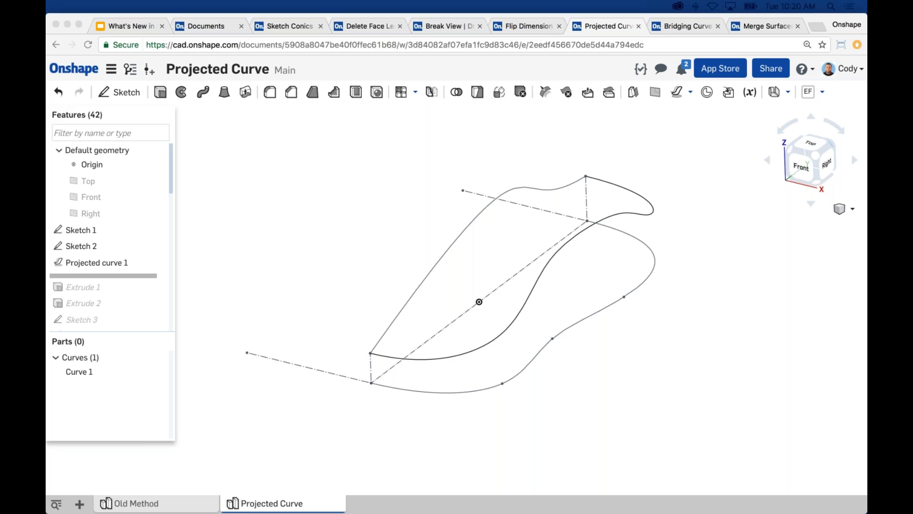
{"action": "left_click", "coordinate": [534, 243]}
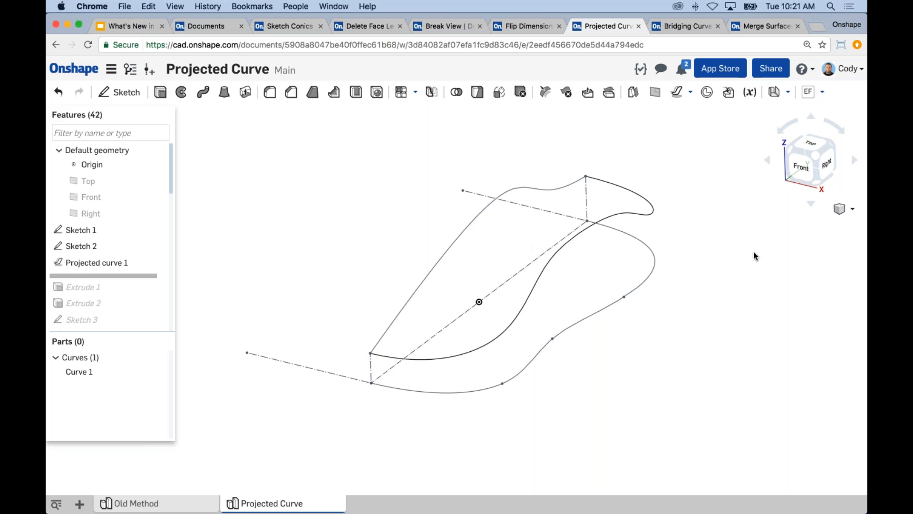
{"action": "middle_click_drag", "start_coordinate": [716, 278], "coordinate": [710, 279]}
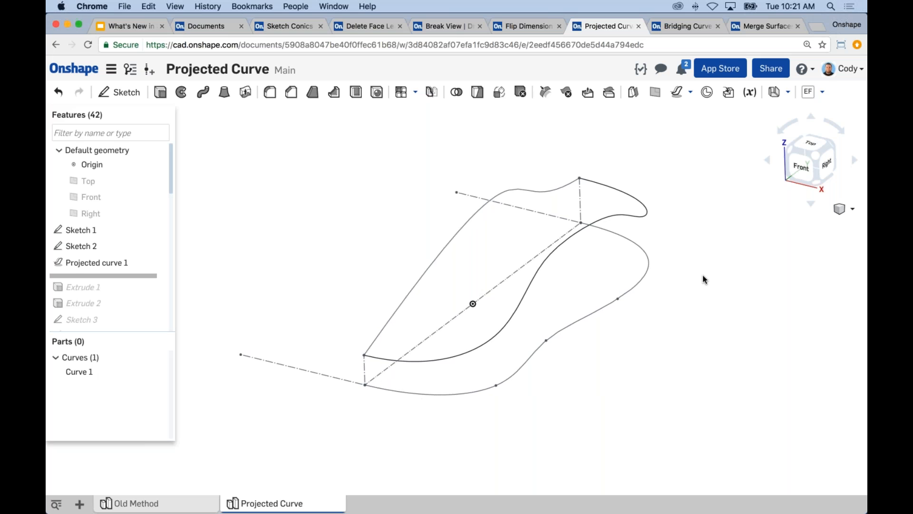
{"action": "left_click", "coordinate": [690, 92]}
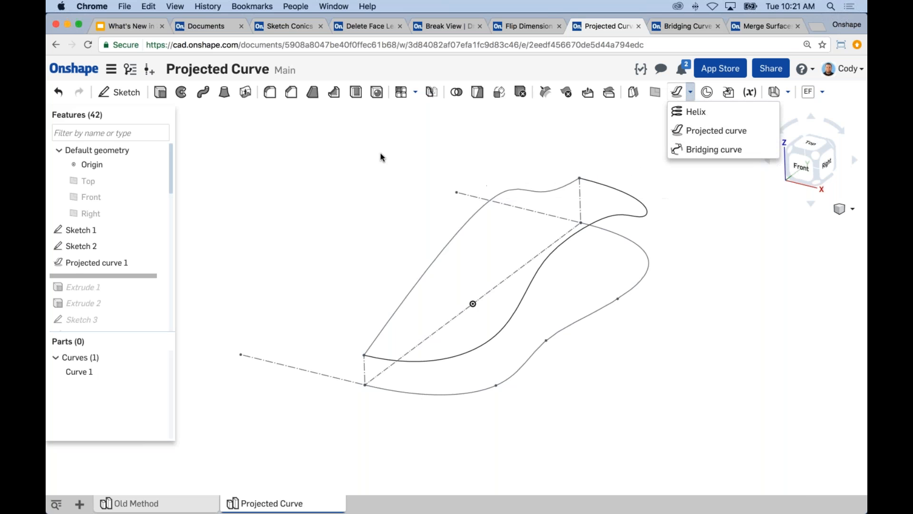
Check the April 13th, 2017 slide, switch to the Bridging Curve document and view the squeegee's separate handle and blade
{"action": "left_click", "coordinate": [119, 23]}
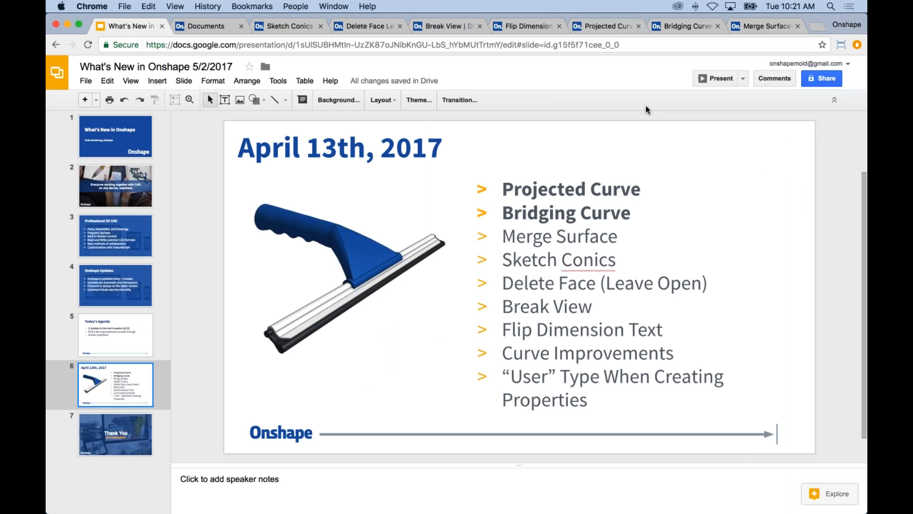
{"action": "left_click", "coordinate": [680, 28]}
{"action": "left_click", "coordinate": [93, 47]}
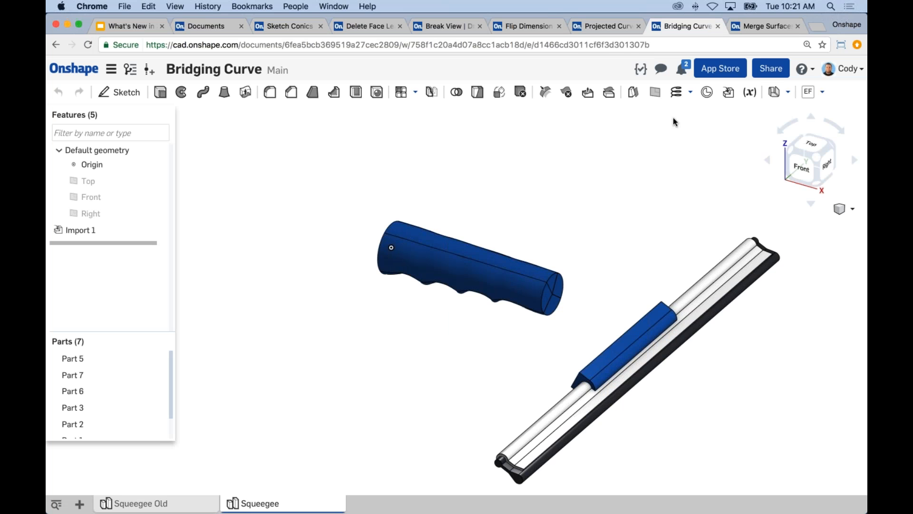
{"action": "key", "text": "shift+4"}
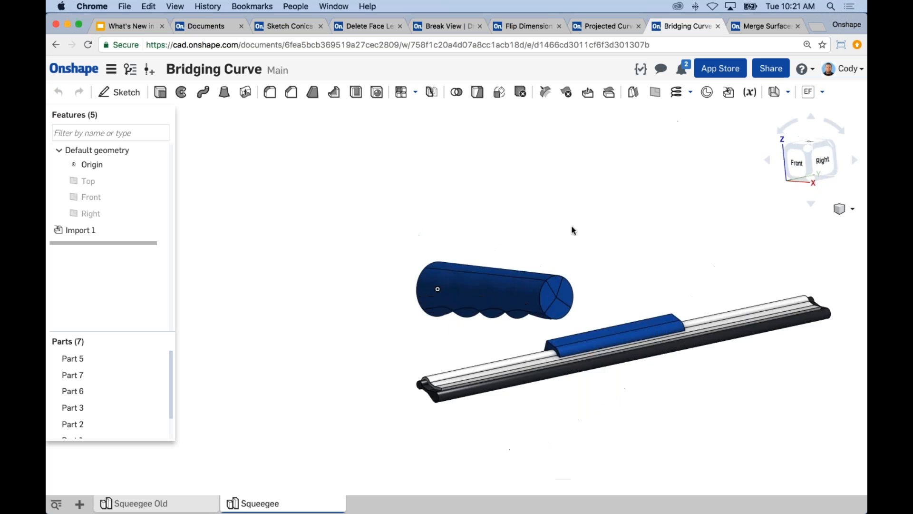
Open the Squeegee Old part studio and view its handle joined to the blade
{"action": "right_click_drag", "start_coordinate": [531, 227], "coordinate": [502, 255]}
{"action": "middle_click_drag", "start_coordinate": [501, 255], "coordinate": [435, 255]}
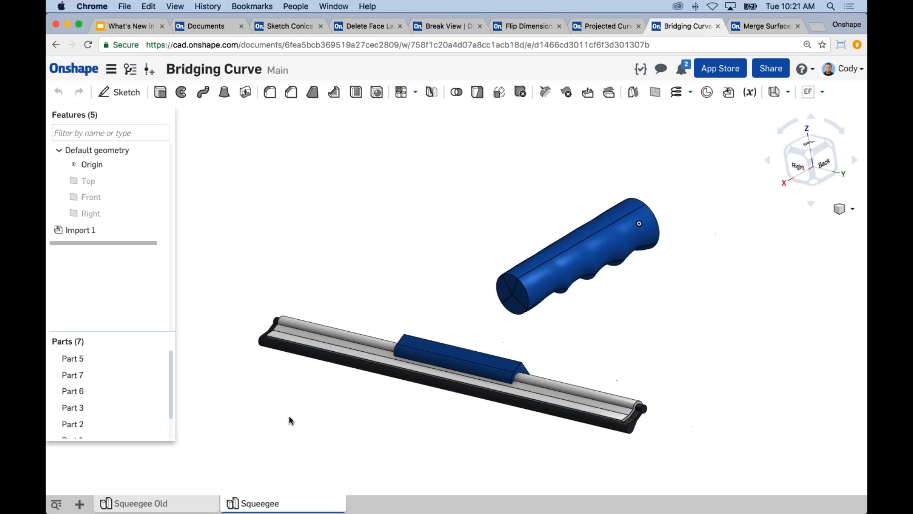
{"action": "left_click", "coordinate": [159, 507]}
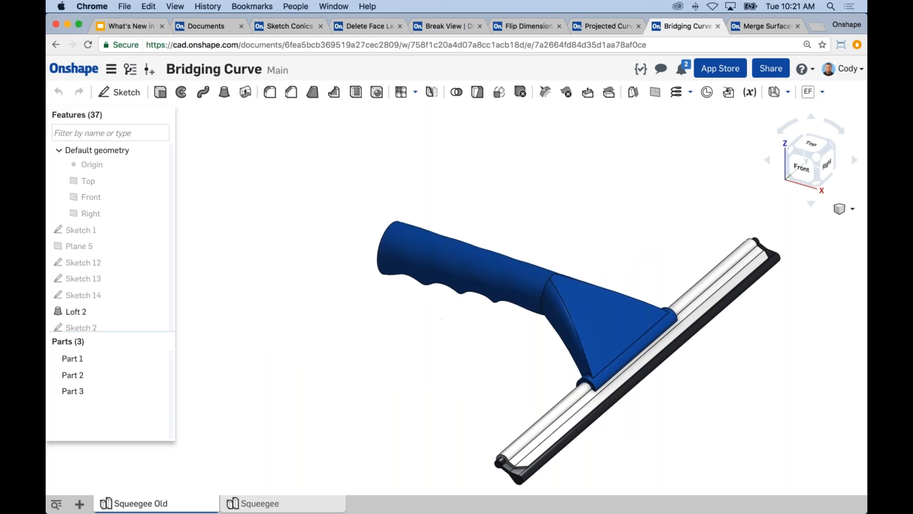
{"action": "right_click_drag", "start_coordinate": [392, 373], "coordinate": [624, 439]}
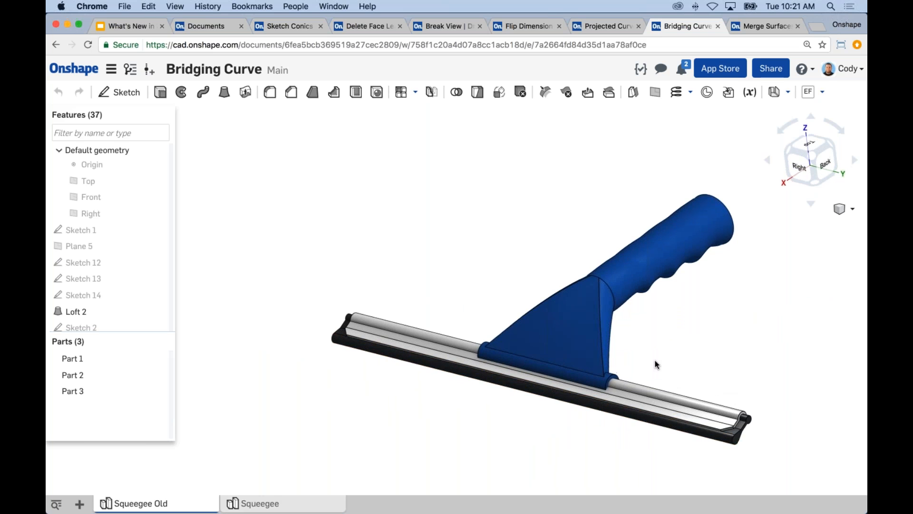
{"action": "scroll", "coordinate": [654, 361], "scroll_direction": "up", "scroll_amount": 3}
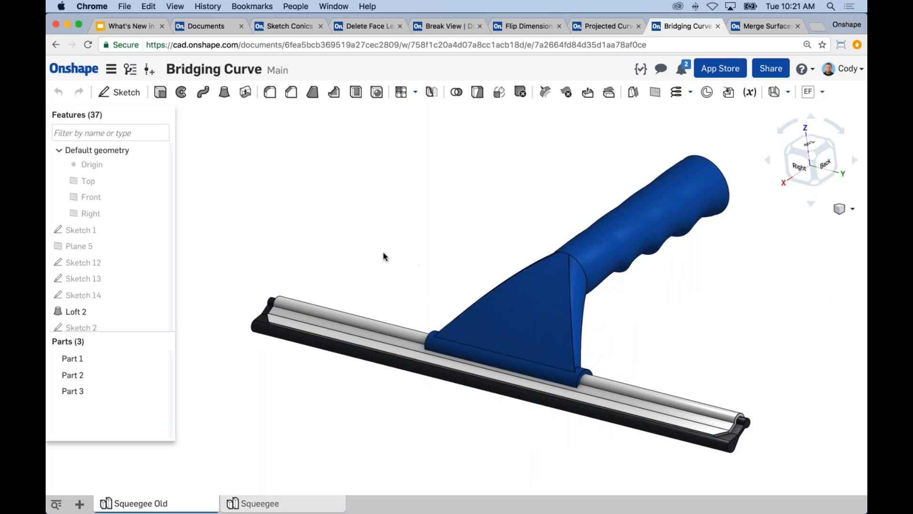
Show Sketch 8, Sketch 10, Sketch 9, Sketch 7 and Sketch 6 used for Loft 4
{"action": "left_click_drag", "start_coordinate": [170, 170], "coordinate": [163, 296]}
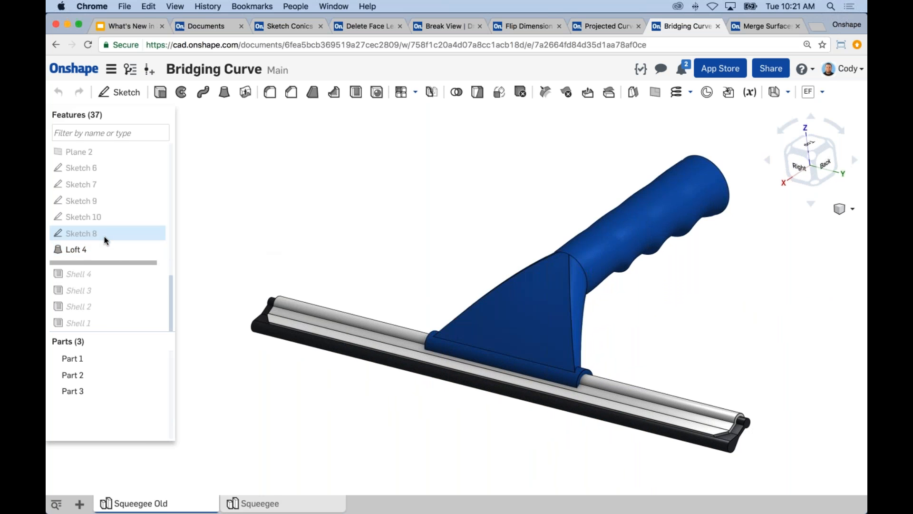
{"action": "left_click", "coordinate": [157, 233]}
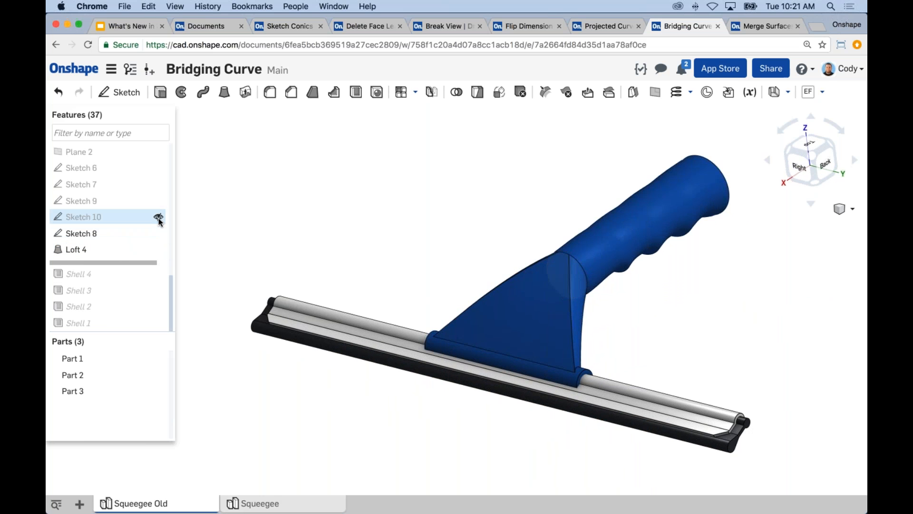
{"action": "left_click", "coordinate": [158, 217]}
{"action": "left_click", "coordinate": [159, 201]}
{"action": "left_click", "coordinate": [158, 184]}
{"action": "left_click", "coordinate": [159, 167]}
Roll the history back to just before Loft 4 and examine the sketch curves between the handle and the blade mount
{"action": "right_click_drag", "start_coordinate": [428, 235], "coordinate": [518, 215]}
{"action": "mouse_move", "coordinate": [124, 260]}
{"action": "left_mouse_down"}
{"action": "mouse_move", "coordinate": [125, 253]}
{"action": "mouse_move", "coordinate": [183, 252]}
{"action": "left_mouse_up"}
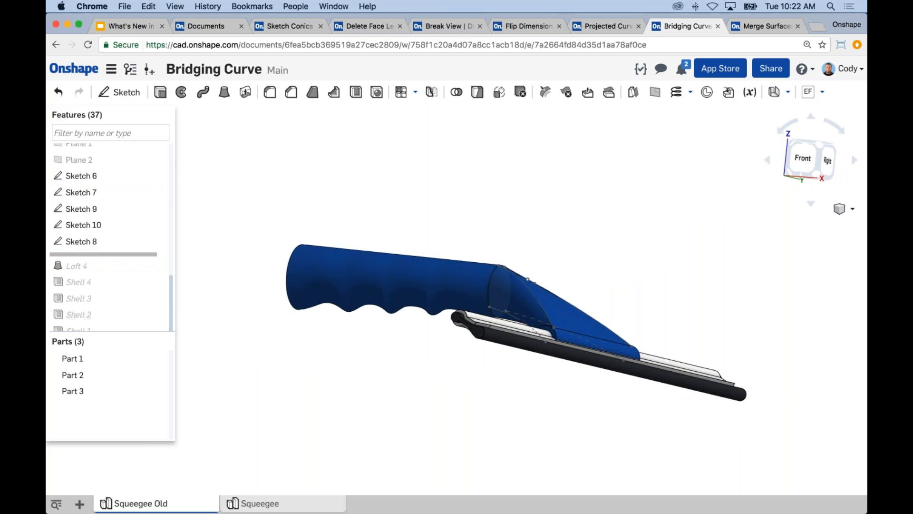
{"action": "right_click_drag", "start_coordinate": [450, 225], "coordinate": [539, 306]}
{"action": "scroll", "coordinate": [539, 305], "scroll_direction": "up", "scroll_amount": 5}
{"action": "right_click_drag", "start_coordinate": [538, 385], "coordinate": [476, 379]}
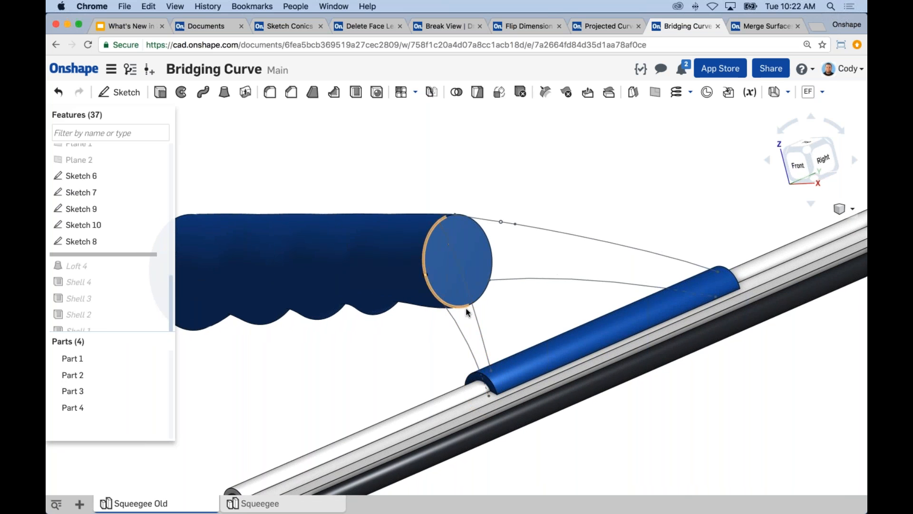
{"action": "scroll", "coordinate": [464, 309], "scroll_direction": "up", "scroll_amount": 4}
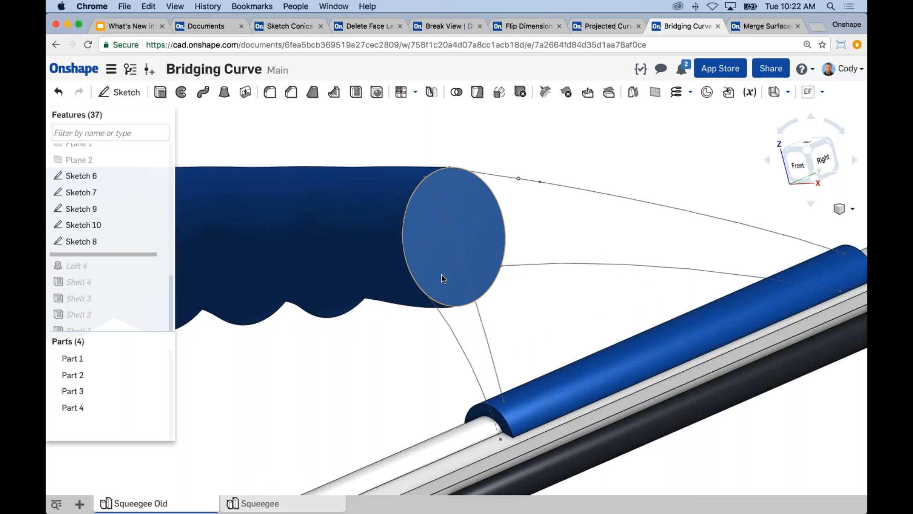
{"action": "scroll", "coordinate": [540, 297], "scroll_direction": "down", "scroll_amount": 2}
{"action": "right_click_drag", "start_coordinate": [540, 292], "coordinate": [497, 290]}
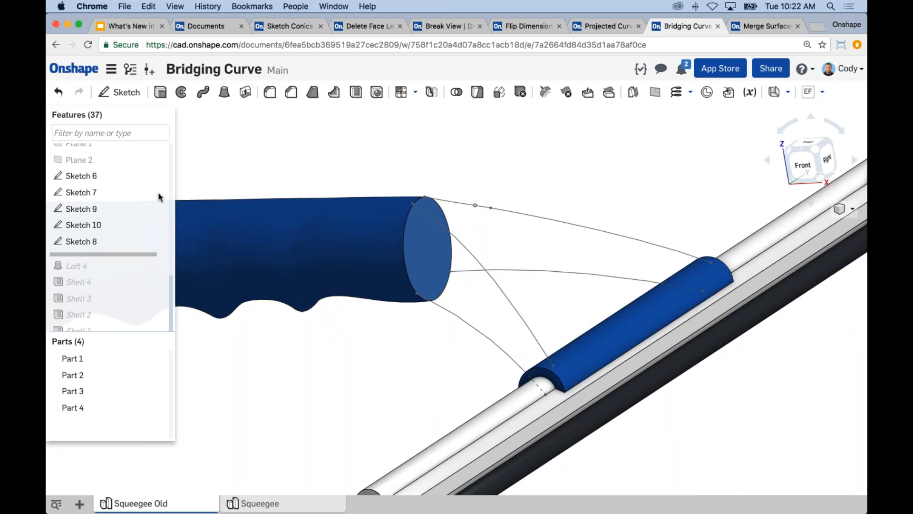
Show Plane 1 and Plane 2 to examine how they carry the connecting sketches, and hide both planes again
{"action": "scroll", "coordinate": [170, 265], "scroll_direction": "up", "scroll_amount": 4}
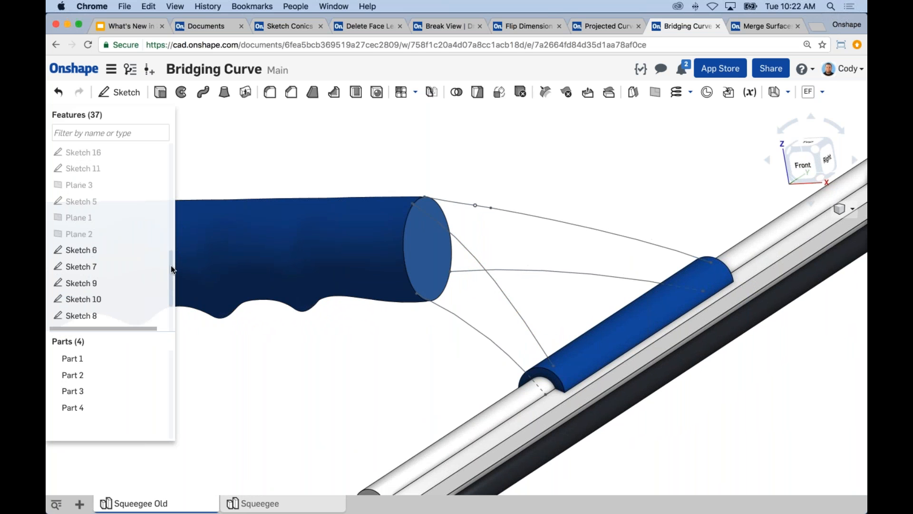
{"action": "left_click", "coordinate": [158, 230]}
{"action": "mouse_move", "coordinate": [328, 300]}
{"action": "right_mouse_down"}
{"action": "mouse_move", "coordinate": [344, 304]}
{"action": "mouse_move", "coordinate": [318, 306]}
{"action": "right_mouse_up"}
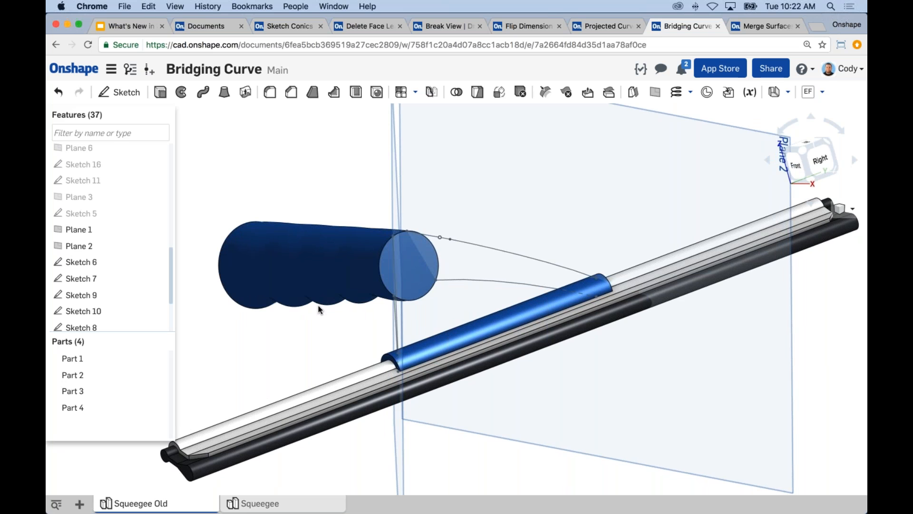
{"action": "right_click_drag", "start_coordinate": [315, 306], "coordinate": [327, 307]}
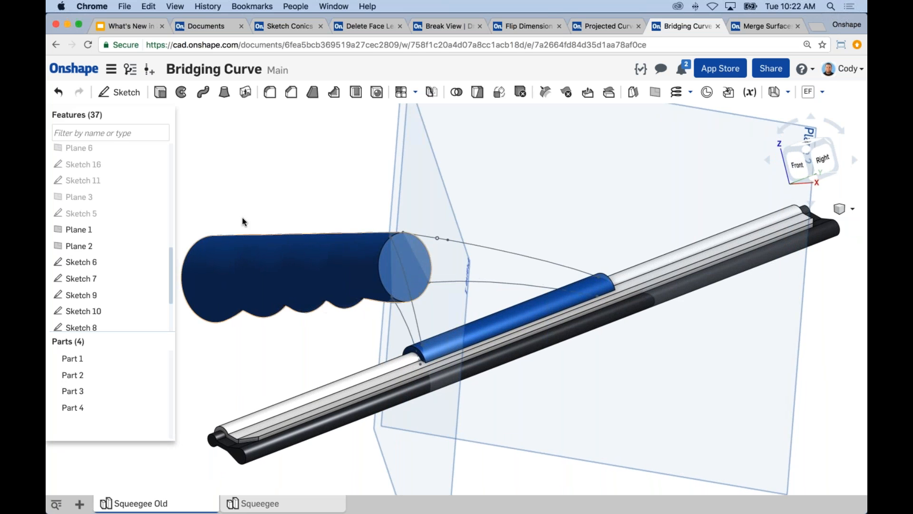
{"action": "left_click", "coordinate": [158, 229]}
{"action": "left_click", "coordinate": [159, 245]}
{"action": "scroll", "coordinate": [349, 208], "scroll_direction": "down", "scroll_amount": 3}
{"action": "middle_click_drag", "start_coordinate": [346, 209], "coordinate": [363, 203]}
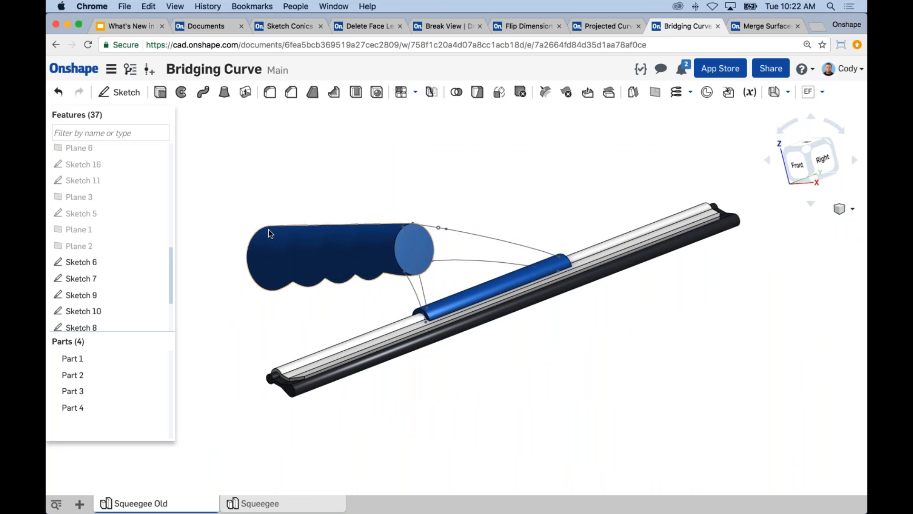
Switch to the Squeegee part studio and examine the handle's end face and edges opposite the blade mount
{"action": "left_click", "coordinate": [295, 506]}
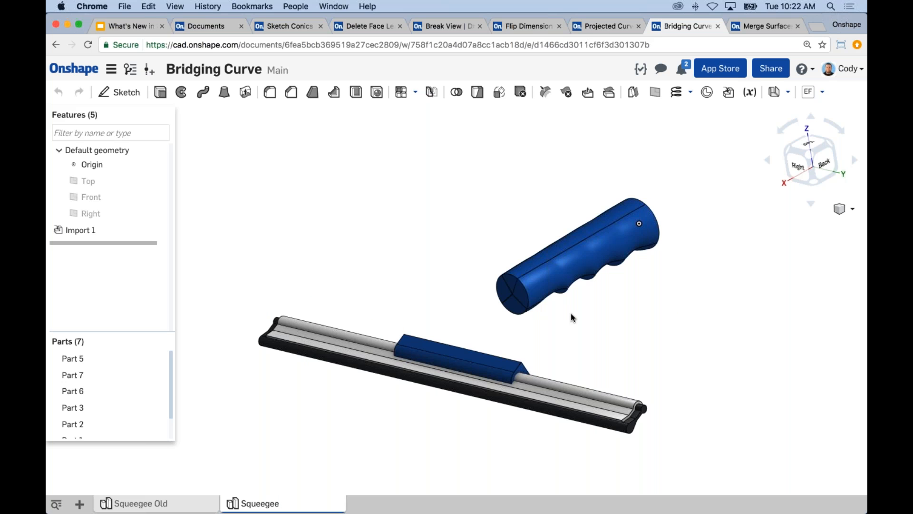
{"action": "scroll", "coordinate": [547, 323], "scroll_direction": "up", "scroll_amount": 2}
{"action": "scroll", "coordinate": [645, 366], "scroll_direction": "up", "scroll_amount": 2}
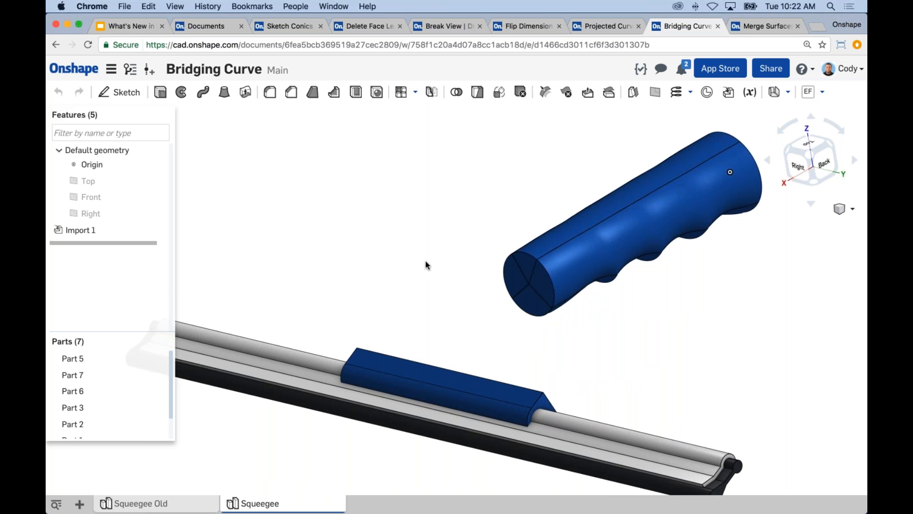
{"action": "middle_click_drag", "start_coordinate": [479, 201], "coordinate": [488, 195]}
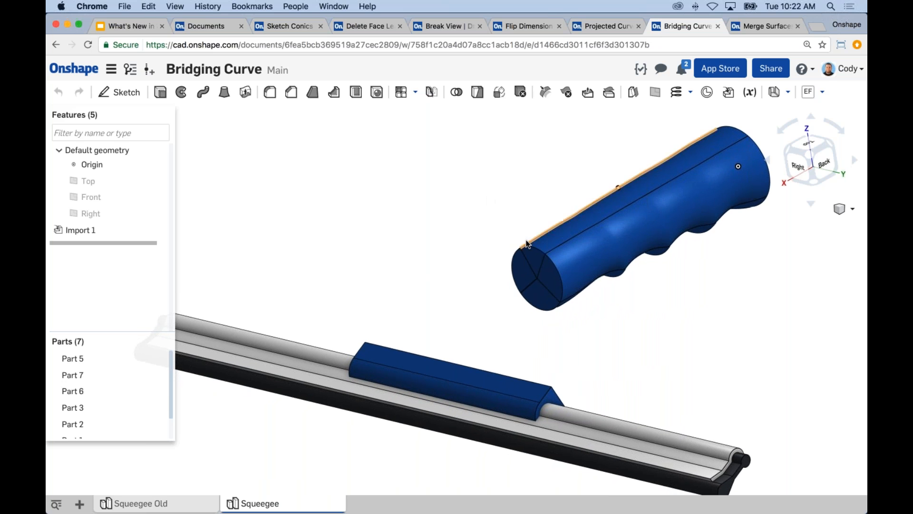
{"action": "scroll", "coordinate": [555, 261], "scroll_direction": "up", "scroll_amount": 3}
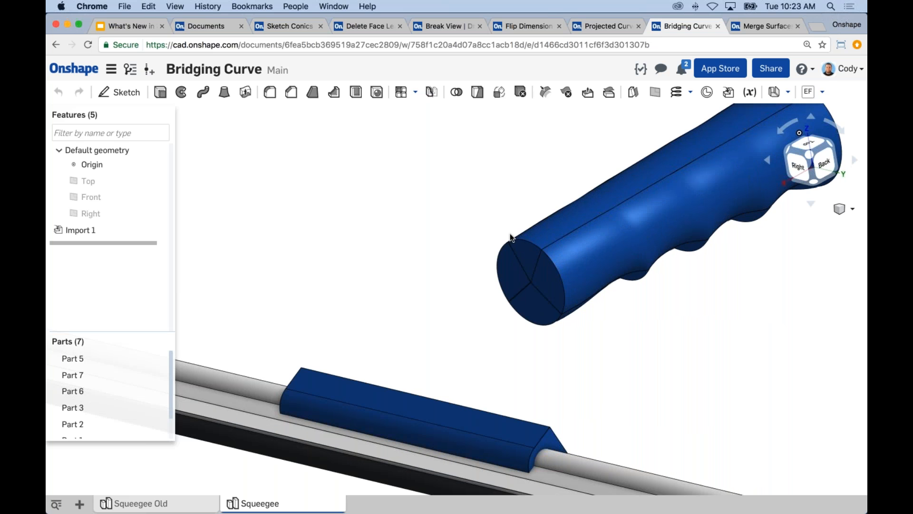
{"action": "scroll", "coordinate": [435, 198], "scroll_direction": "down", "scroll_amount": 1}
{"action": "middle_click_drag", "start_coordinate": [435, 198], "coordinate": [446, 215]}
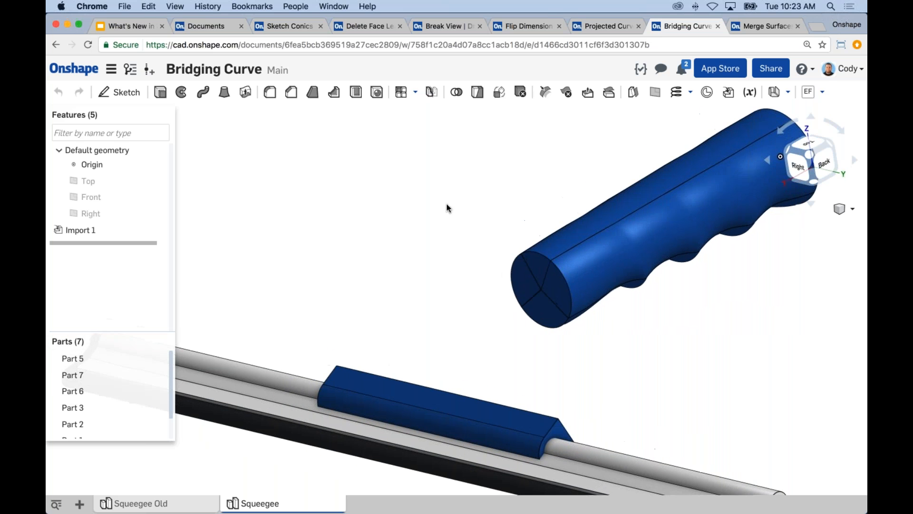
Start a bridging curve with both the first and second side set to Match position
{"action": "left_click", "coordinate": [690, 95]}
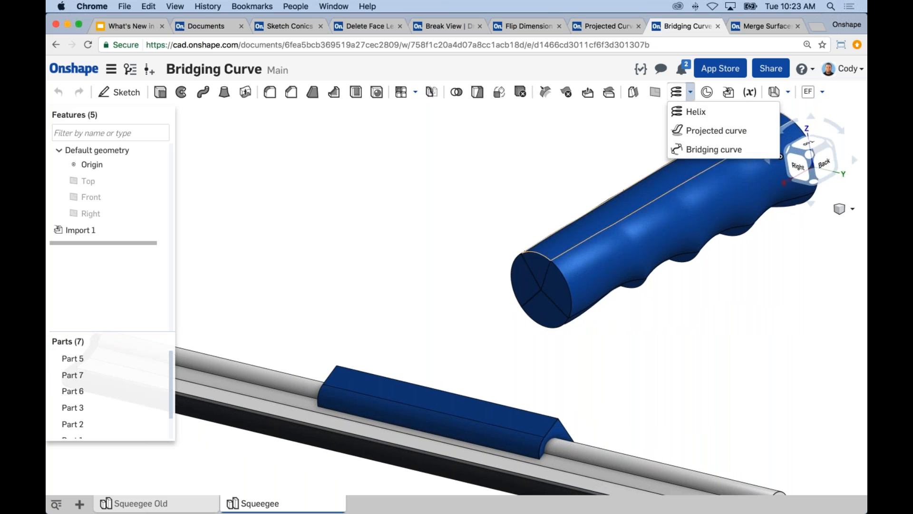
{"action": "left_click", "coordinate": [709, 152]}
{"action": "left_click", "coordinate": [269, 154]}
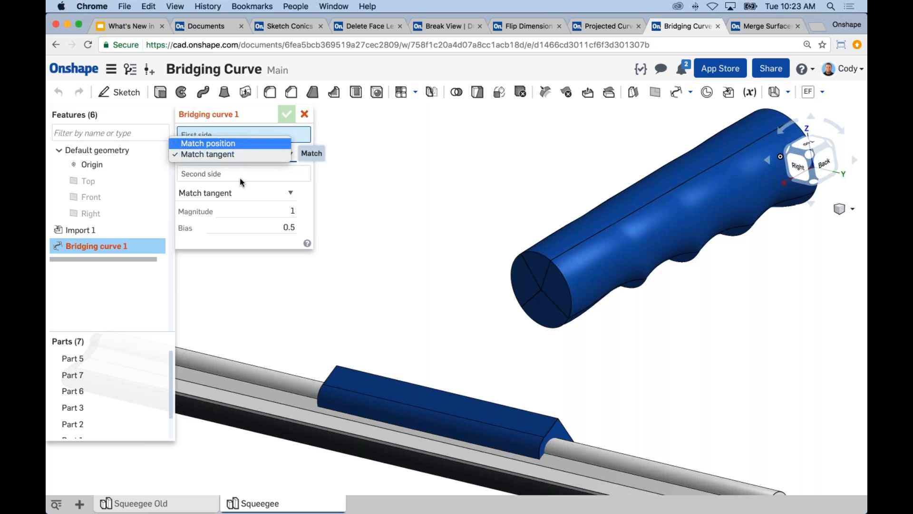
{"action": "left_click", "coordinate": [241, 145]}
{"action": "left_click", "coordinate": [259, 192]}
{"action": "left_click", "coordinate": [260, 182]}
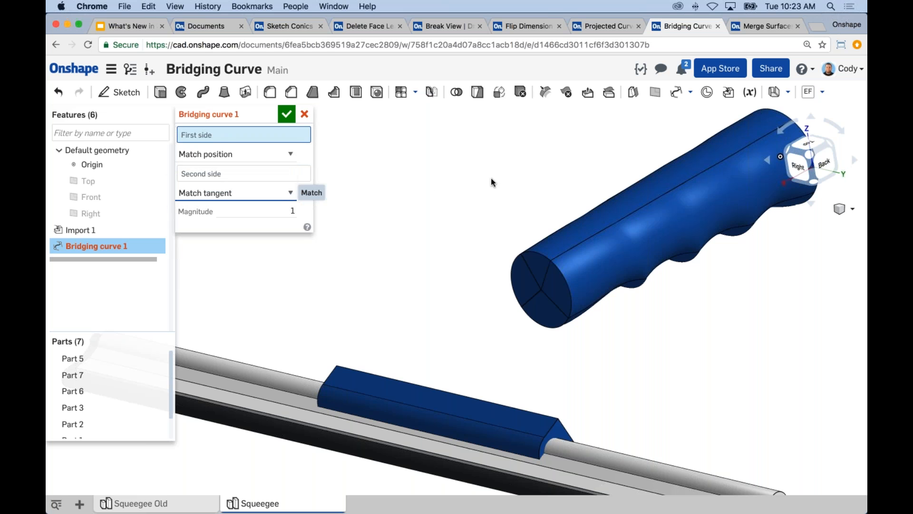
Bridge the vertex on the rim of the handle's end face to the top corner vertex of the blade mount
{"action": "right_click_drag", "start_coordinate": [505, 184], "coordinate": [506, 238]}
{"action": "middle_click_drag", "start_coordinate": [507, 235], "coordinate": [489, 214]}
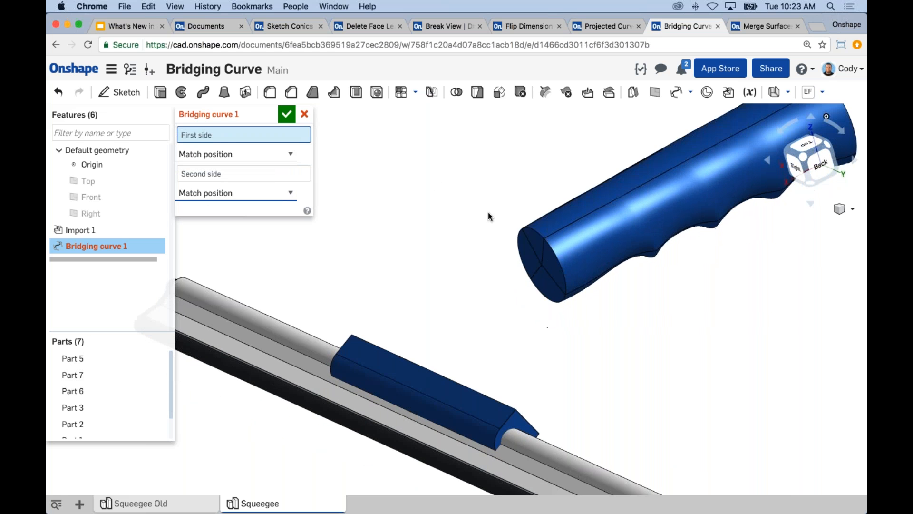
{"action": "left_click", "coordinate": [542, 239]}
{"action": "middle_click_drag", "start_coordinate": [521, 359], "coordinate": [537, 298]}
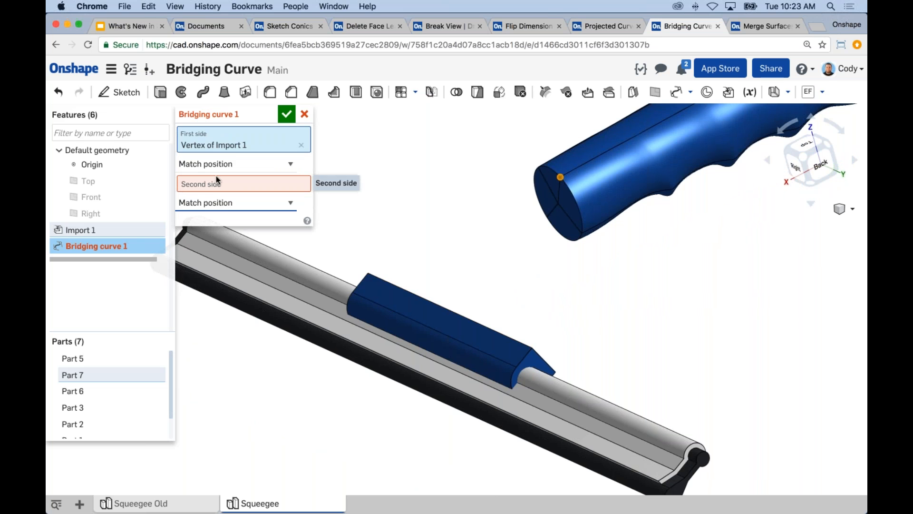
{"action": "left_click", "coordinate": [208, 184]}
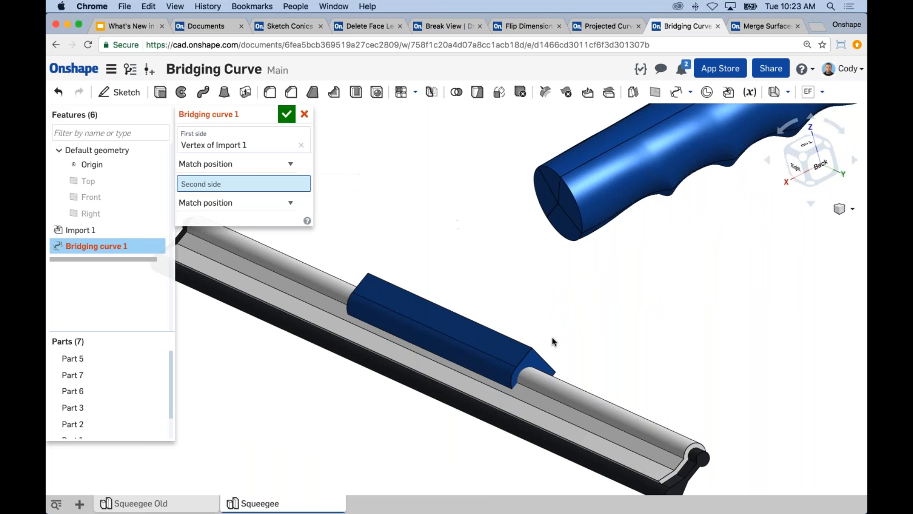
{"action": "left_click", "coordinate": [531, 347]}
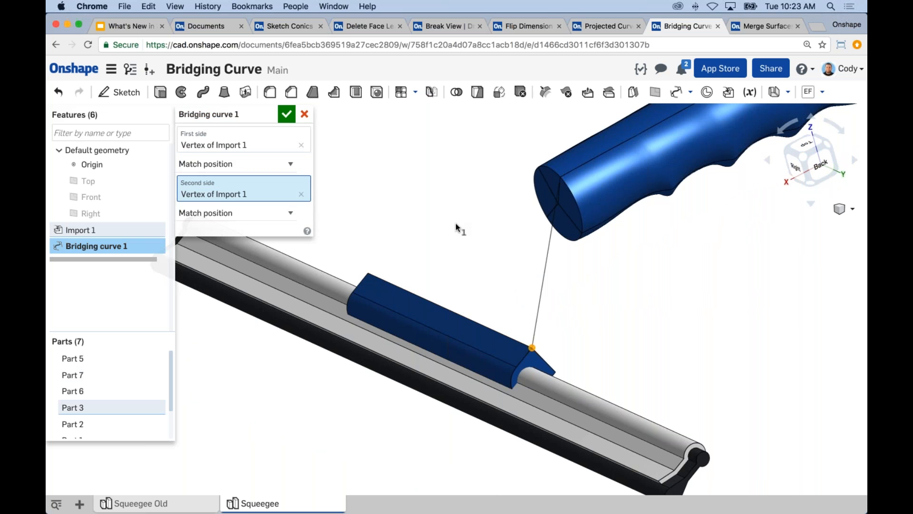
Change the bridging curve's first side to Match tangent and clear the vertices selected for both sides
{"action": "right_click_drag", "start_coordinate": [456, 199], "coordinate": [516, 199]}
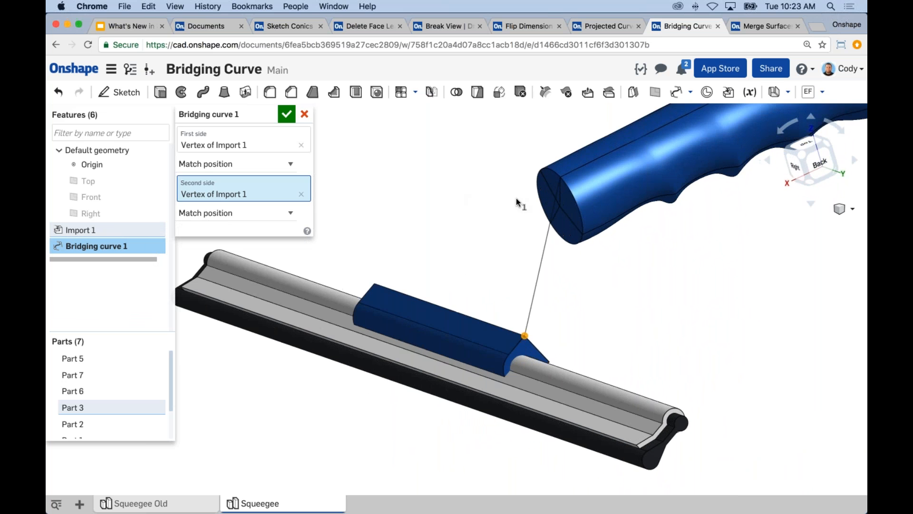
{"action": "right_click_drag", "start_coordinate": [458, 224], "coordinate": [489, 255]}
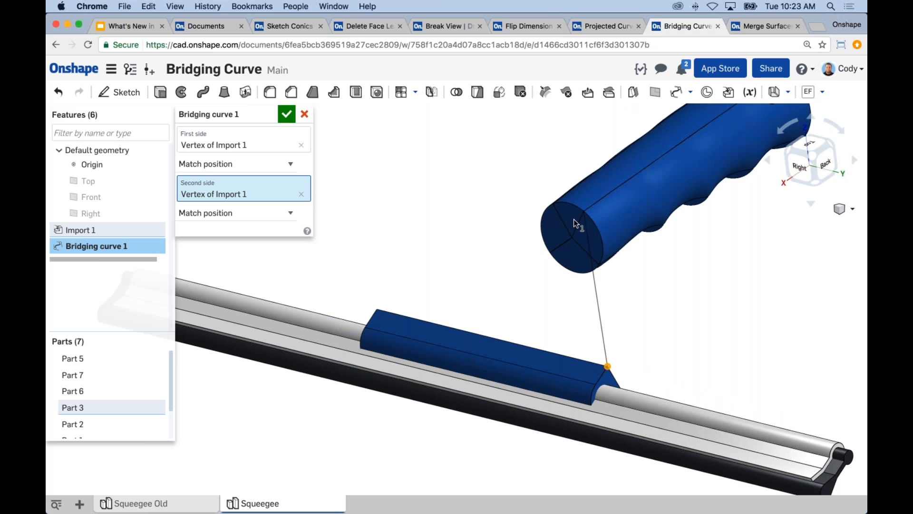
{"action": "middle_click_drag", "start_coordinate": [438, 233], "coordinate": [478, 230]}
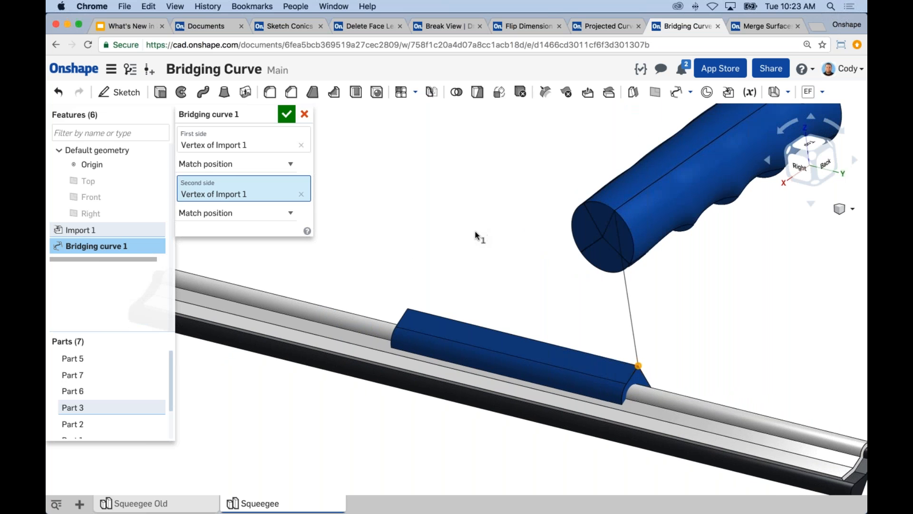
{"action": "left_click", "coordinate": [255, 166]}
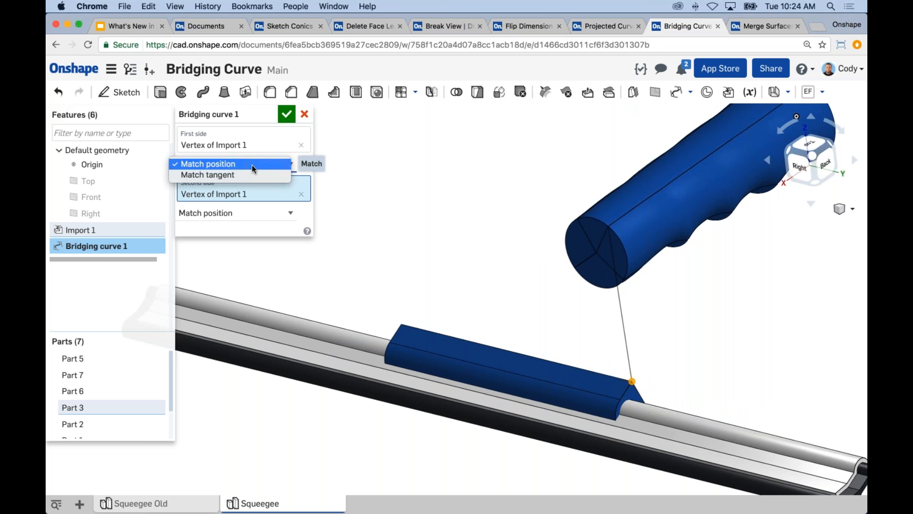
{"action": "left_click", "coordinate": [221, 175]}
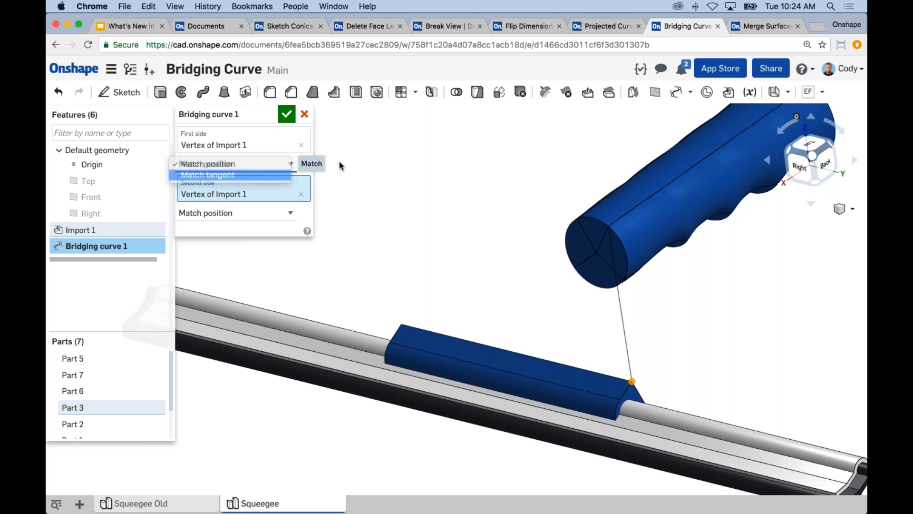
{"action": "left_click", "coordinate": [303, 145]}
{"action": "left_click", "coordinate": [302, 182]}
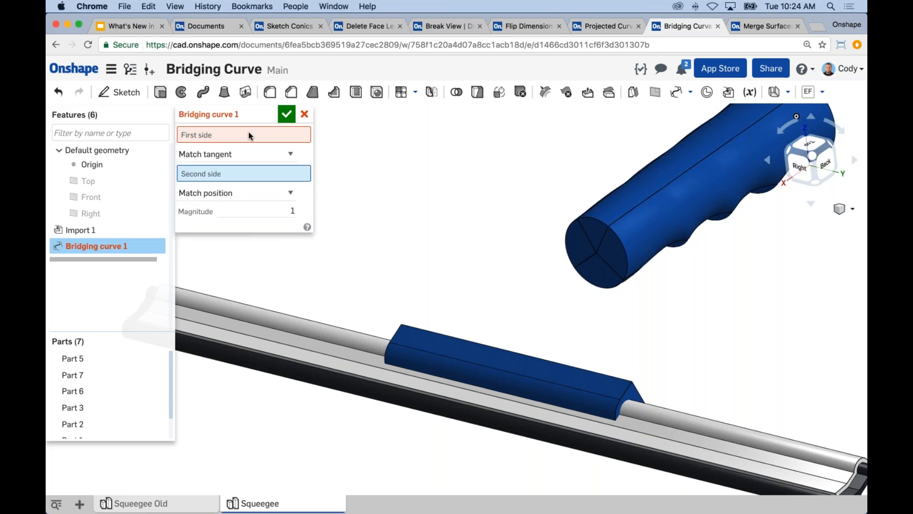
Use the lengthwise edge meeting the handle's end face as the bridging curve's first side, and set the second side to Match tangent
{"action": "scroll", "coordinate": [527, 205], "scroll_direction": "up", "scroll_amount": 3}
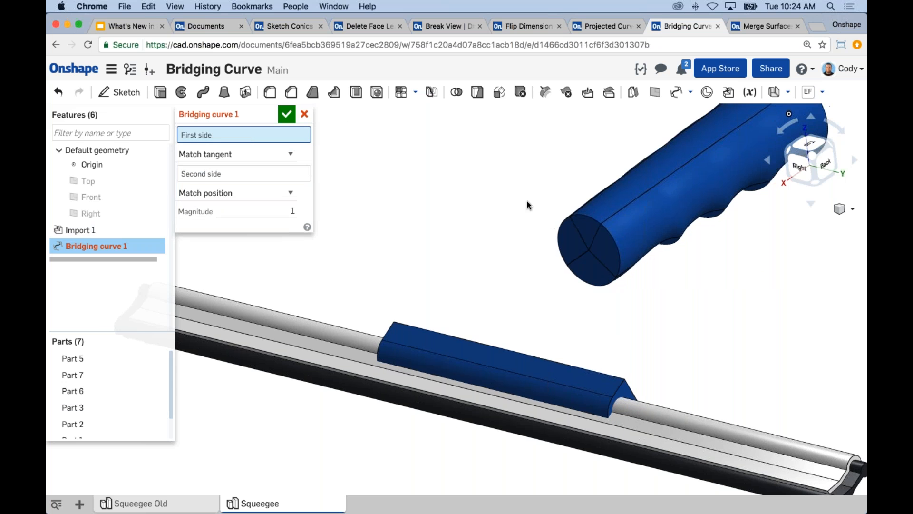
{"action": "scroll", "coordinate": [587, 218], "scroll_direction": "up", "scroll_amount": 3}
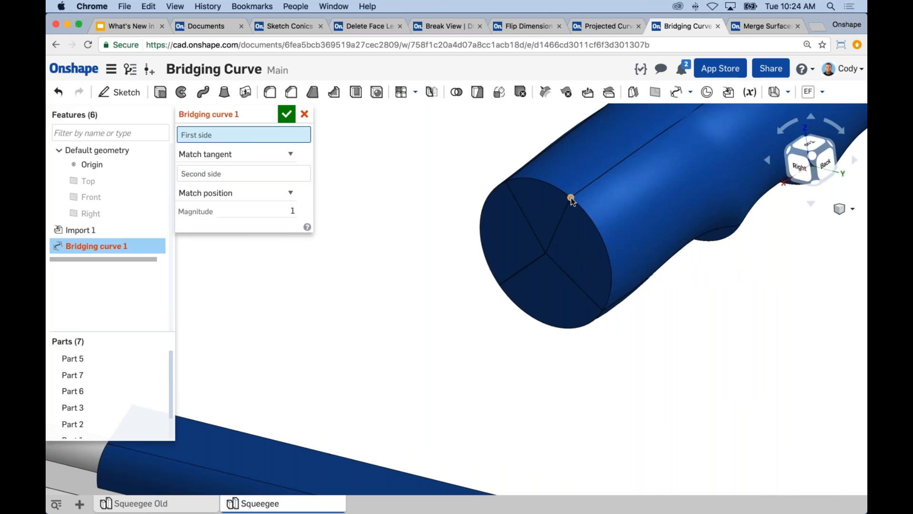
{"action": "left_click", "coordinate": [586, 189]}
{"action": "left_click", "coordinate": [219, 187]}
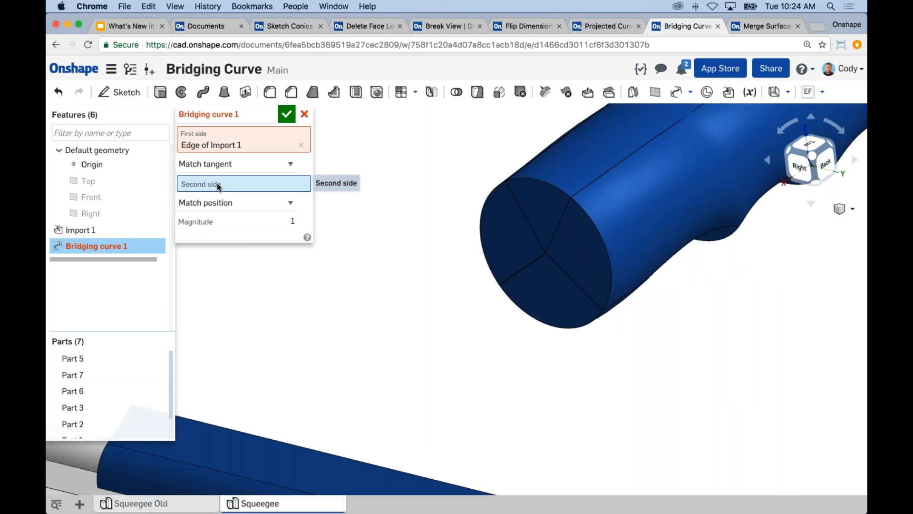
{"action": "left_click", "coordinate": [243, 203]}
{"action": "left_click", "coordinate": [238, 213]}
{"action": "left_click", "coordinate": [234, 185]}
Select the slanted upper edge at the near end of the blade mount as the bridging curve's second side
{"action": "middle_click_drag", "start_coordinate": [409, 279], "coordinate": [430, 222]}
{"action": "scroll", "coordinate": [431, 226], "scroll_direction": "down", "scroll_amount": 5}
{"action": "scroll", "coordinate": [576, 338], "scroll_direction": "up", "scroll_amount": 5}
{"action": "middle_click_drag", "start_coordinate": [589, 353], "coordinate": [572, 303]}
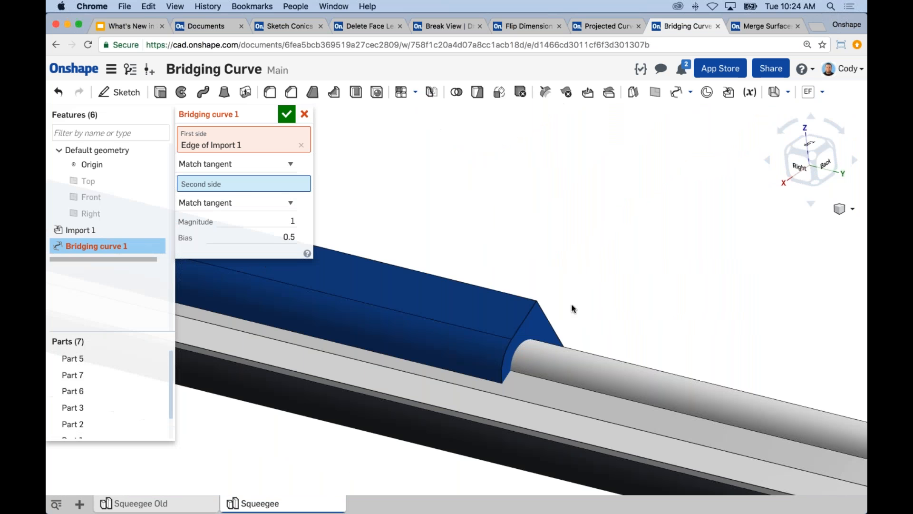
{"action": "left_click", "coordinate": [530, 310]}
Examine from several angles how the tangent bridging curve runs from the handle edge to the blade mount edge
{"action": "scroll", "coordinate": [624, 289], "scroll_direction": "down", "scroll_amount": 1}
{"action": "scroll", "coordinate": [623, 287], "scroll_direction": "down", "scroll_amount": 2}
{"action": "mouse_move", "coordinate": [604, 292]}
{"action": "right_mouse_down"}
{"action": "mouse_move", "coordinate": [566, 281]}
{"action": "mouse_move", "coordinate": [627, 293]}
{"action": "mouse_move", "coordinate": [580, 285]}
{"action": "mouse_move", "coordinate": [596, 288]}
{"action": "right_mouse_up"}
{"action": "scroll", "coordinate": [605, 289], "scroll_direction": "up", "scroll_amount": 3}
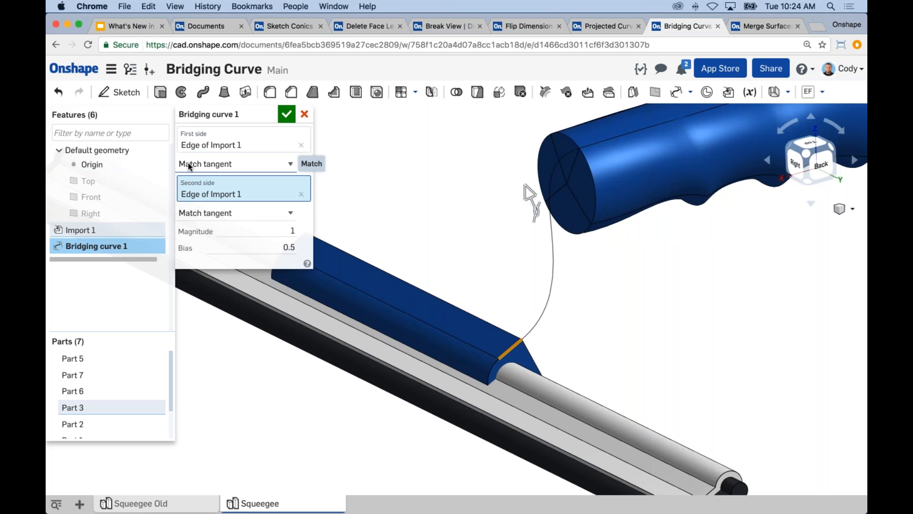
{"action": "mouse_move", "coordinate": [410, 185]}
{"action": "right_mouse_down"}
{"action": "mouse_move", "coordinate": [455, 178]}
{"action": "mouse_move", "coordinate": [430, 194]}
{"action": "mouse_move", "coordinate": [379, 197]}
{"action": "mouse_move", "coordinate": [405, 178]}
{"action": "right_mouse_up"}
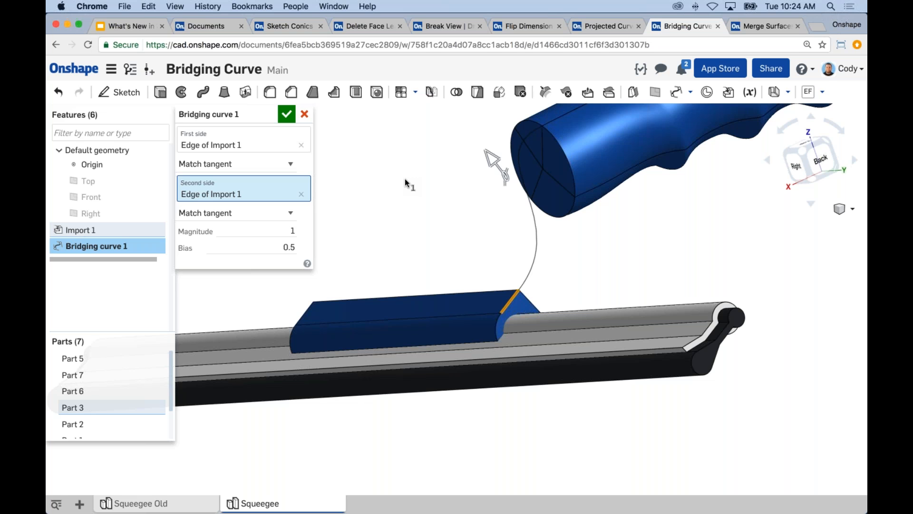
{"action": "scroll", "coordinate": [405, 179], "scroll_direction": "down", "scroll_amount": 3}
{"action": "middle_click_drag", "start_coordinate": [412, 186], "coordinate": [428, 208]}
{"action": "right_click_drag", "start_coordinate": [431, 210], "coordinate": [405, 207]}
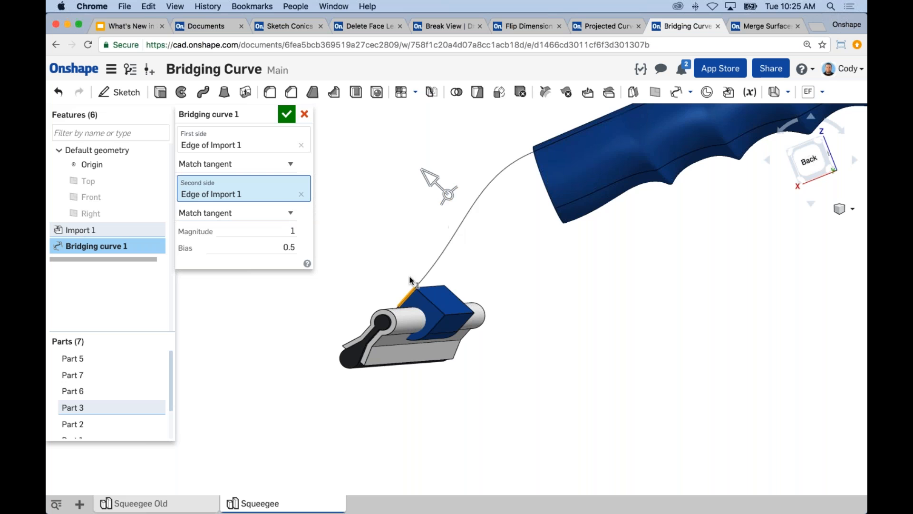
{"action": "right_click_drag", "start_coordinate": [528, 241], "coordinate": [552, 261]}
{"action": "middle_click_drag", "start_coordinate": [552, 262], "coordinate": [621, 296]}
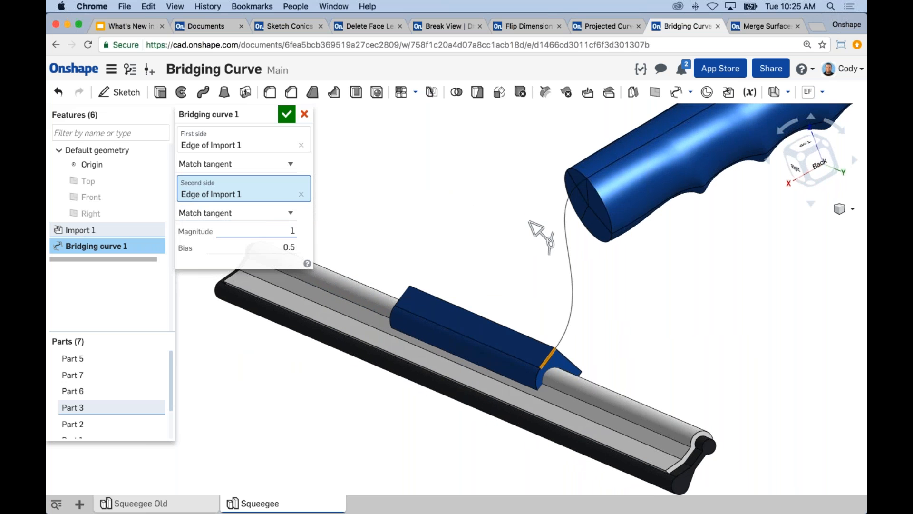
Set the bridging curve's magnitude to 1.5
{"action": "left_click", "coordinate": [308, 248]}
{"action": "double_click", "coordinate": [308, 247]}
{"action": "double_click", "coordinate": [301, 232]}
{"action": "type", "text": "1.5"}
{"action": "key", "text": "Return"}
Adjust the bridging curve's bias to 0.667 with its manipulator, set the magnitude to 0.9 and accept the feature
{"action": "right_click_drag", "start_coordinate": [479, 201], "coordinate": [574, 177]}
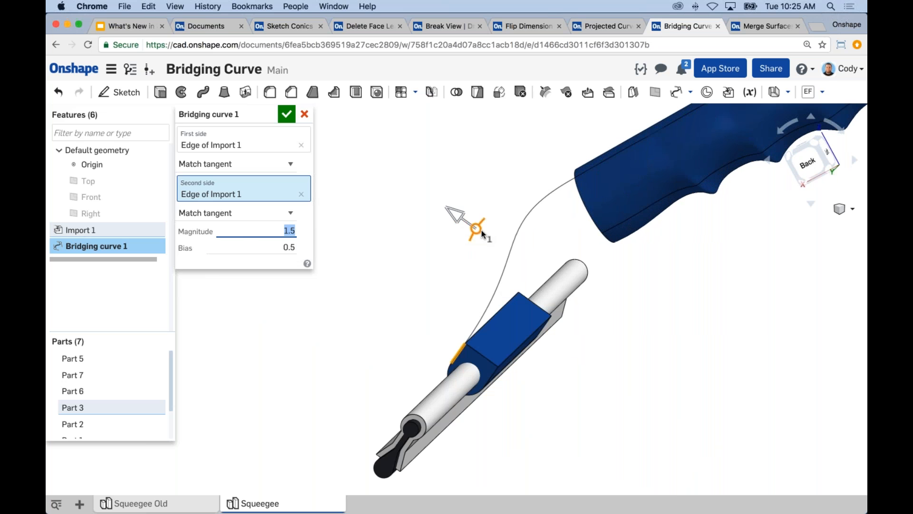
{"action": "left_click_drag", "start_coordinate": [452, 212], "coordinate": [513, 212]}
{"action": "mouse_move", "coordinate": [476, 196]}
{"action": "right_mouse_down"}
{"action": "mouse_move", "coordinate": [453, 187]}
{"action": "mouse_move", "coordinate": [470, 188]}
{"action": "mouse_move", "coordinate": [467, 197]}
{"action": "right_mouse_up"}
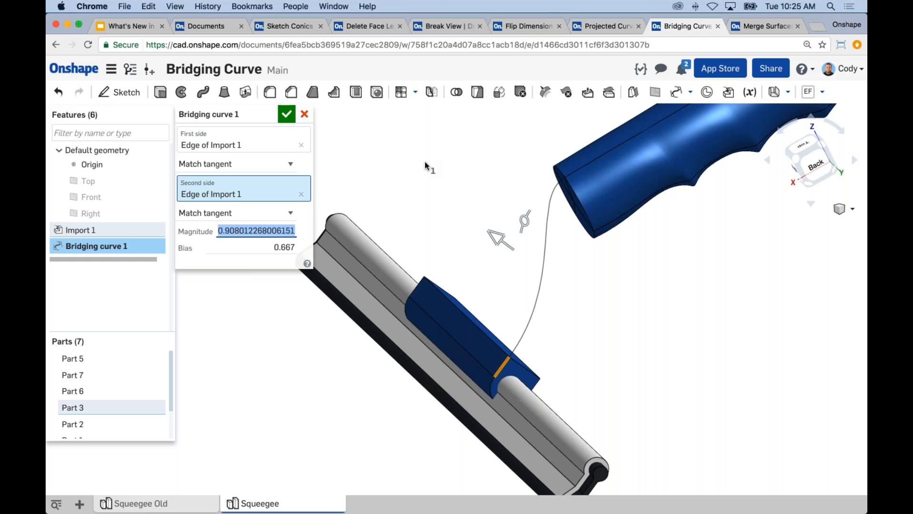
{"action": "type", "text": "0.9"}
{"action": "key", "text": "Return"}
Examine the shape of the finished bridging curve between the handle and the blade mount from several angles
{"action": "right_click_drag", "start_coordinate": [466, 203], "coordinate": [487, 198]}
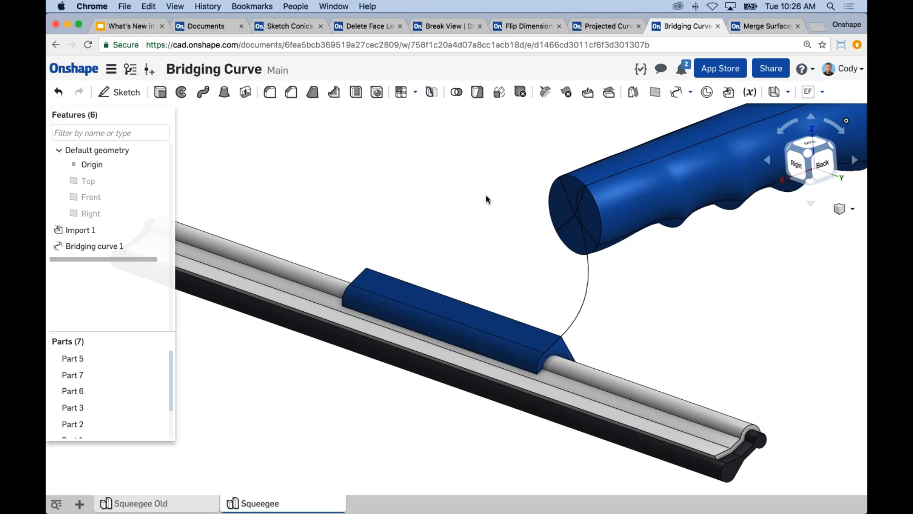
{"action": "right_click_drag", "start_coordinate": [495, 182], "coordinate": [515, 174]}
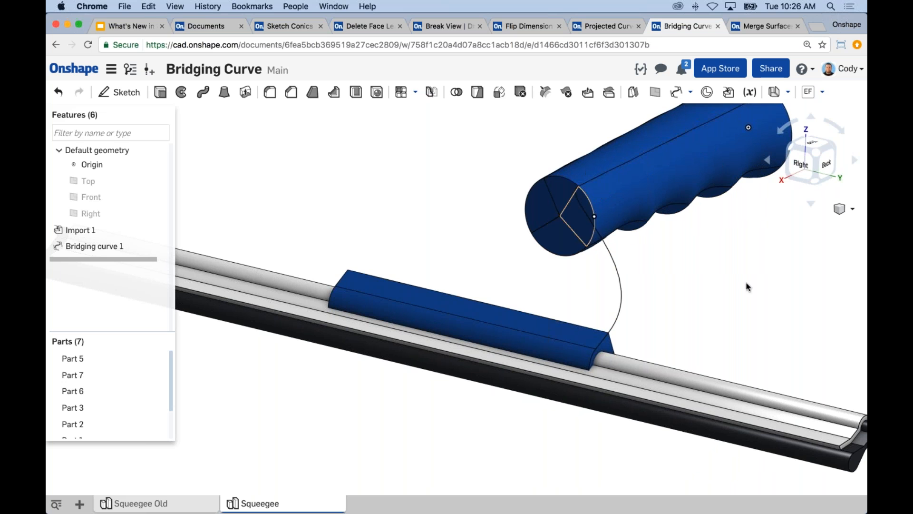
{"action": "right_click_drag", "start_coordinate": [761, 248], "coordinate": [748, 256]}
{"action": "scroll", "coordinate": [749, 256], "scroll_direction": "down", "scroll_amount": 2}
{"action": "middle_click_drag", "start_coordinate": [749, 256], "coordinate": [737, 265]}
{"action": "scroll", "coordinate": [737, 264], "scroll_direction": "down", "scroll_amount": 2}
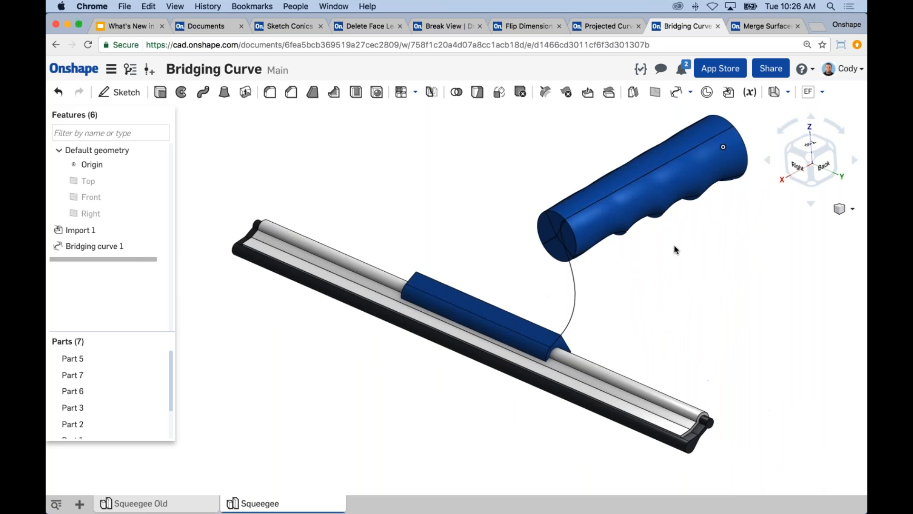
{"action": "scroll", "coordinate": [675, 266], "scroll_direction": "down", "scroll_amount": 1}
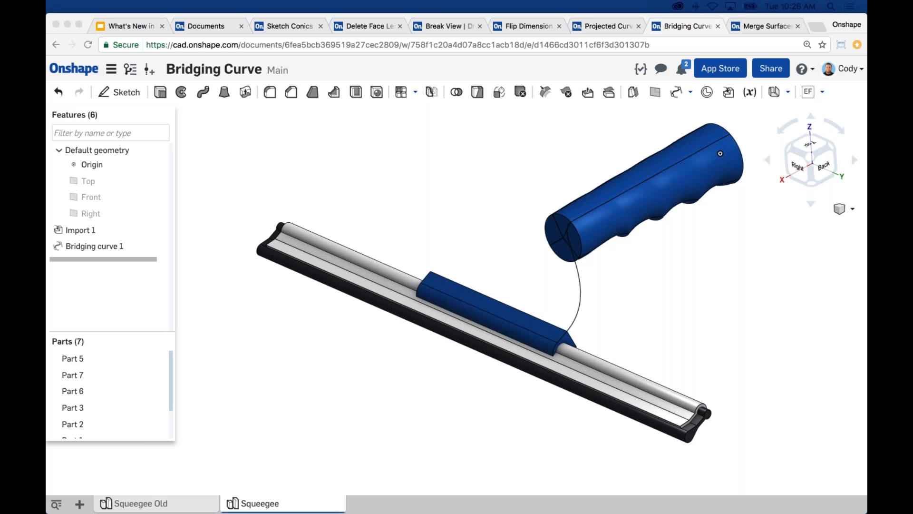
{"action": "right_click_drag", "start_coordinate": [744, 316], "coordinate": [727, 312]}
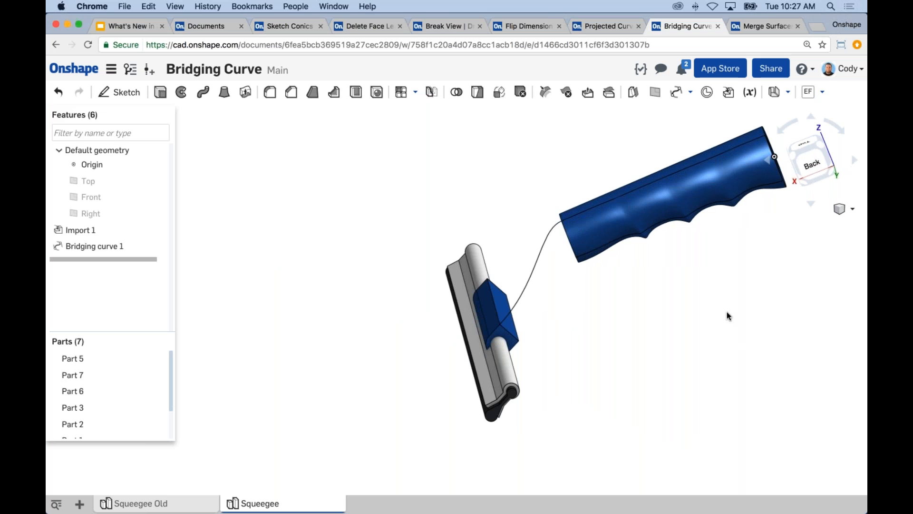
{"action": "right_click_drag", "start_coordinate": [620, 320], "coordinate": [572, 221]}
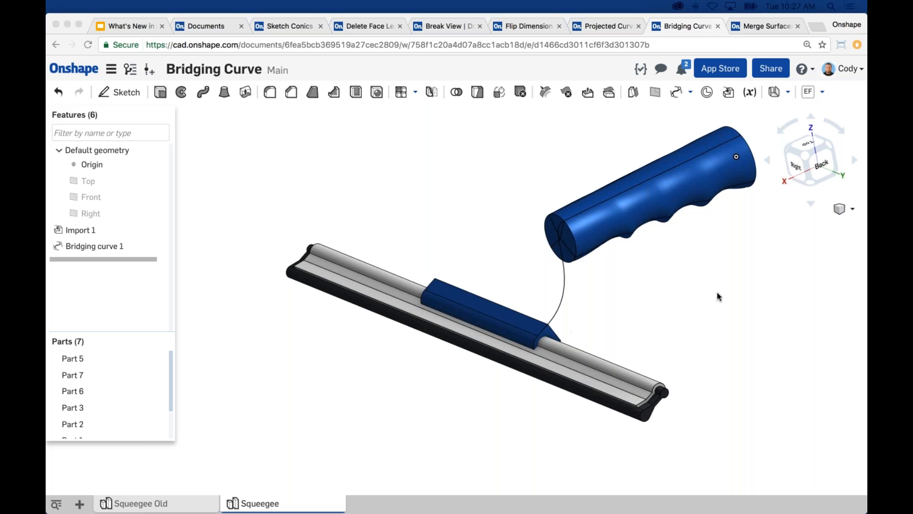
{"action": "left_click", "coordinate": [690, 294]}
{"action": "middle_click_drag", "start_coordinate": [745, 286], "coordinate": [708, 287]}
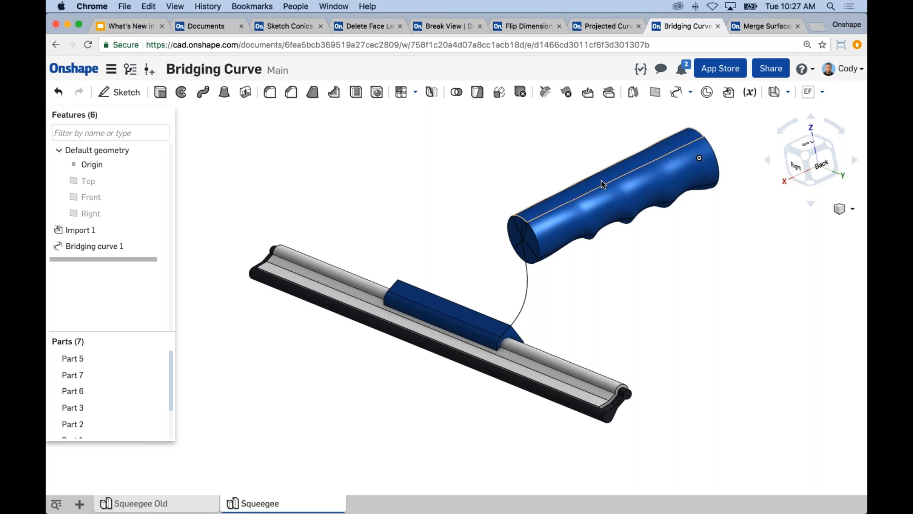
{"action": "right_click_drag", "start_coordinate": [580, 241], "coordinate": [562, 276]}
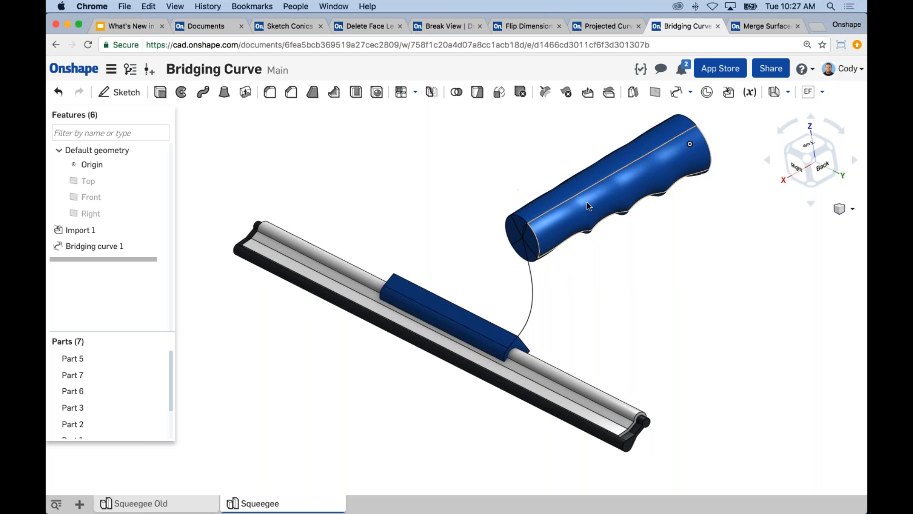
{"action": "scroll", "coordinate": [527, 219], "scroll_direction": "up", "scroll_amount": 3}
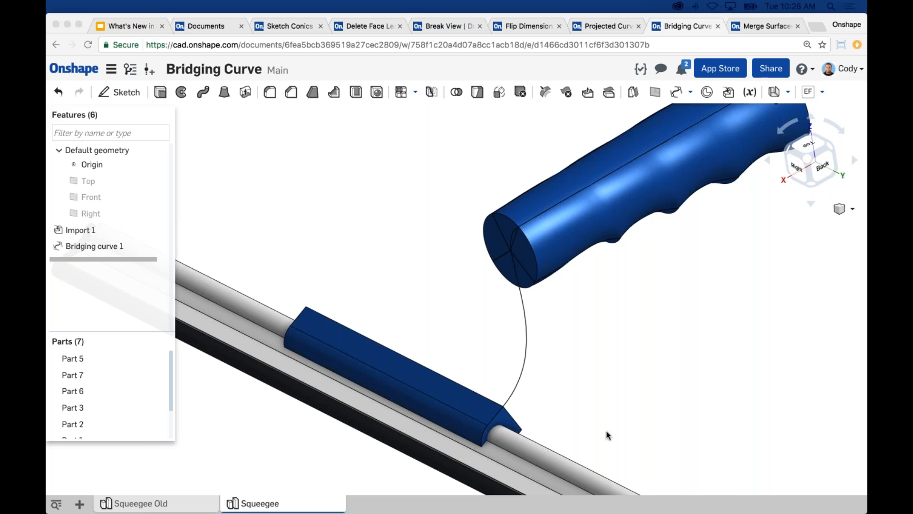
{"action": "scroll", "coordinate": [764, 340], "scroll_direction": "down", "scroll_amount": 3}
{"action": "middle_click_drag", "start_coordinate": [760, 344], "coordinate": [742, 352]}
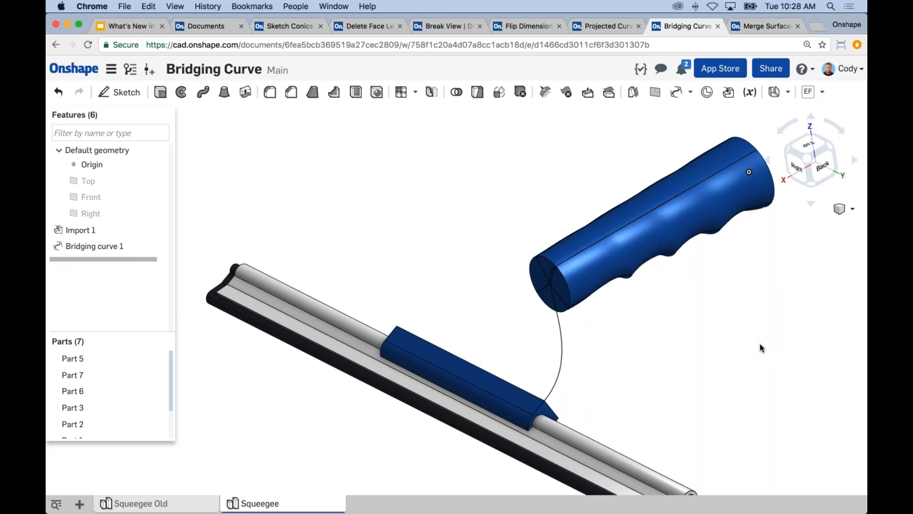
{"action": "mouse_move", "coordinate": [752, 341]}
{"action": "right_mouse_down"}
{"action": "mouse_move", "coordinate": [740, 341]}
{"action": "mouse_move", "coordinate": [755, 344]}
{"action": "right_mouse_up"}
{"action": "scroll", "coordinate": [769, 376], "scroll_direction": "down", "scroll_amount": 3}
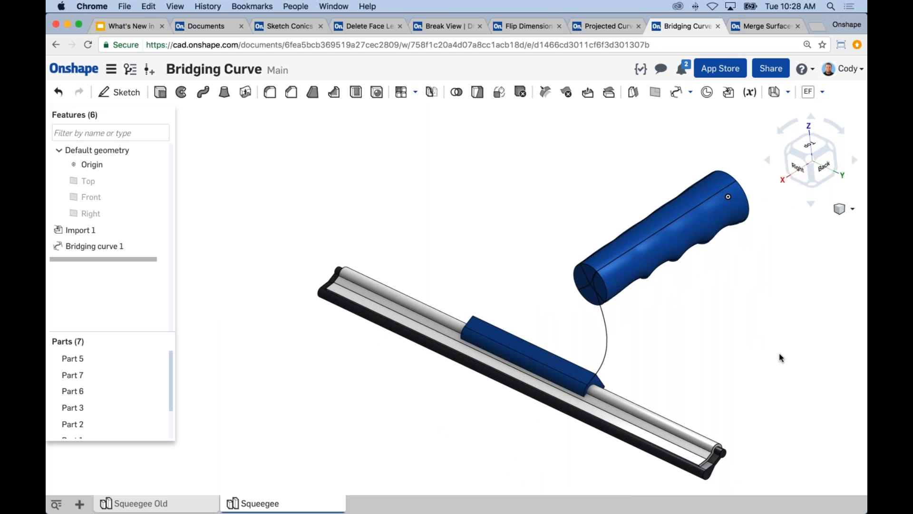
{"action": "middle_click_drag", "start_coordinate": [773, 343], "coordinate": [771, 342]}
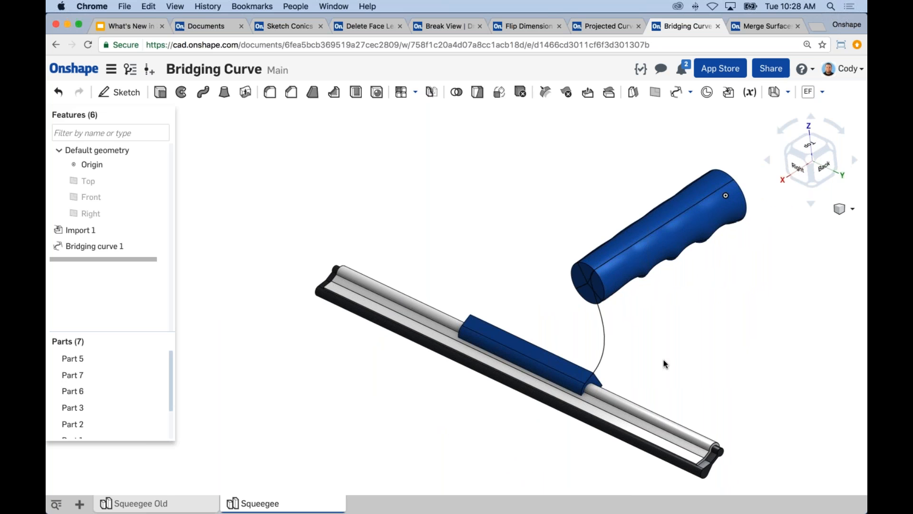
{"action": "middle_click_drag", "start_coordinate": [665, 364], "coordinate": [650, 349]}
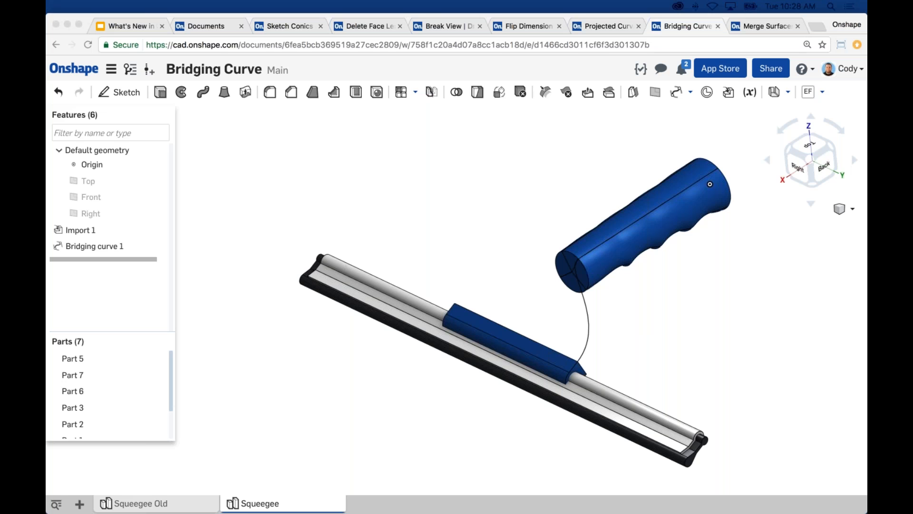
{"action": "left_click", "coordinate": [706, 300]}
{"action": "middle_click_drag", "start_coordinate": [693, 285], "coordinate": [638, 298]}
{"action": "scroll", "coordinate": [644, 287], "scroll_direction": "up", "scroll_amount": 2}
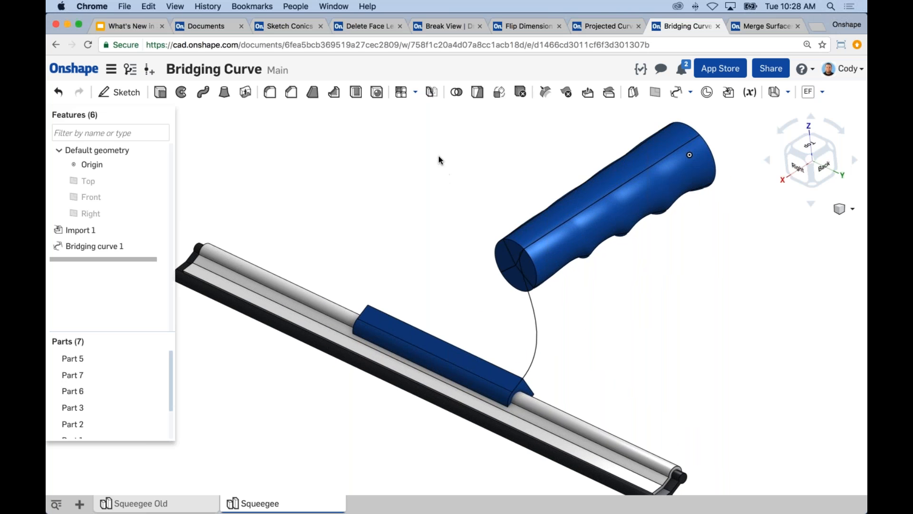
Switch to the What's New in Onshape presentation, show the April 13th, 2017 slide full screen and leave the slideshow
{"action": "left_click", "coordinate": [133, 25]}
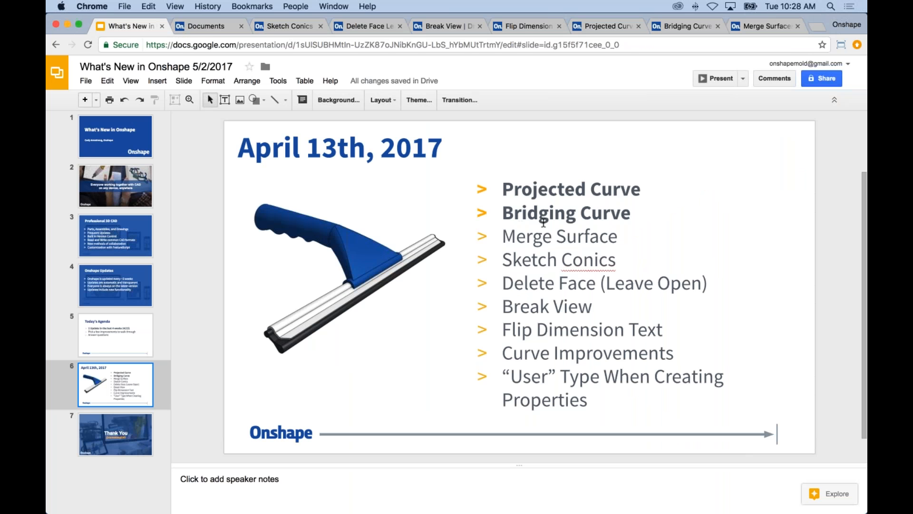
{"action": "left_click", "coordinate": [718, 81]}
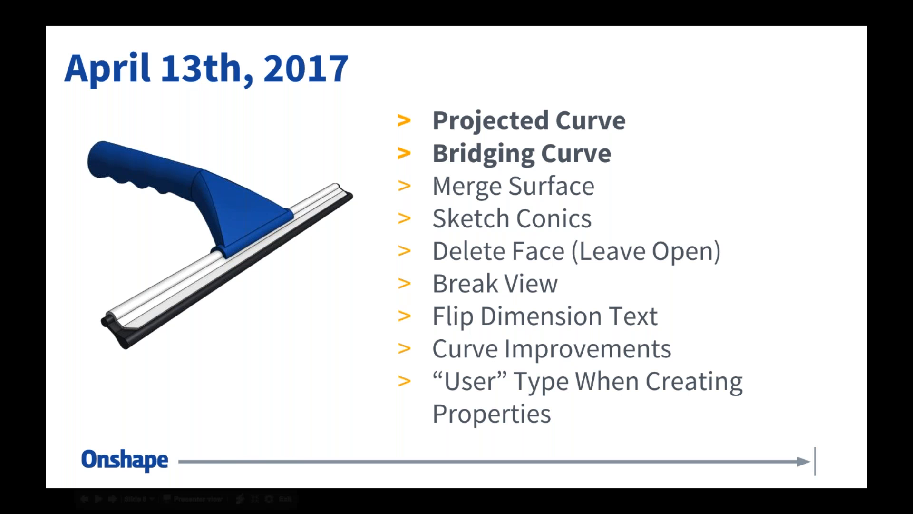
{"action": "key", "text": "Escape"}
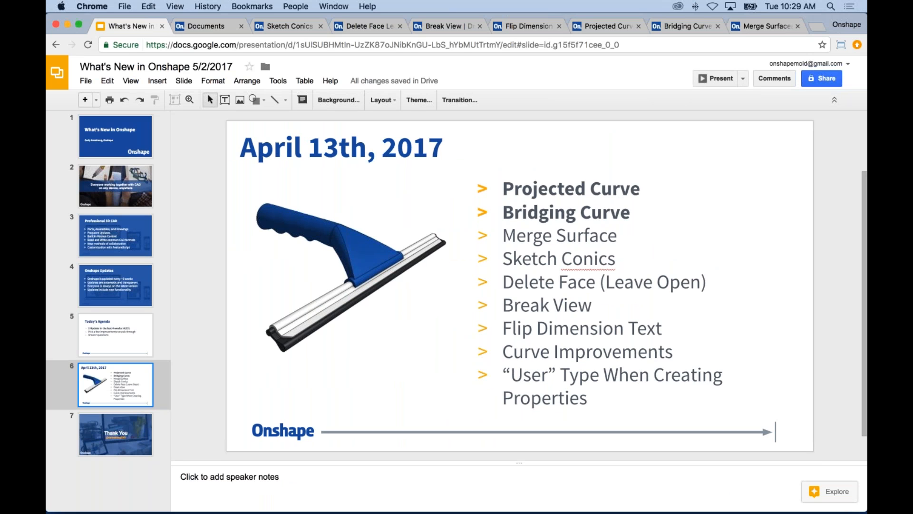
Switch to the Merge Surfaces document in Onshape and examine the handle's two circular sketches and the finger-grip profile between them
{"action": "left_click", "coordinate": [749, 27]}
{"action": "right_click_drag", "start_coordinate": [661, 138], "coordinate": [479, 187]}
{"action": "middle_click_drag", "start_coordinate": [470, 181], "coordinate": [475, 170]}
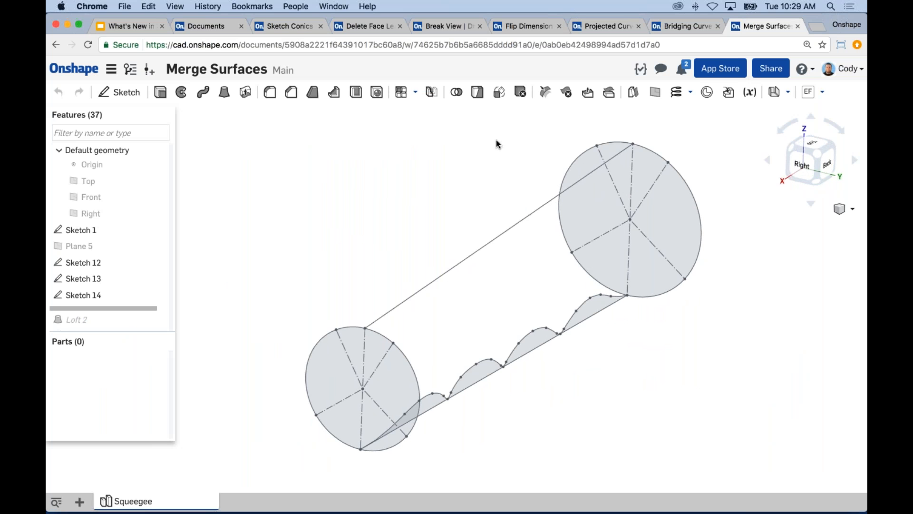
{"action": "right_click_drag", "start_coordinate": [485, 163], "coordinate": [440, 164]}
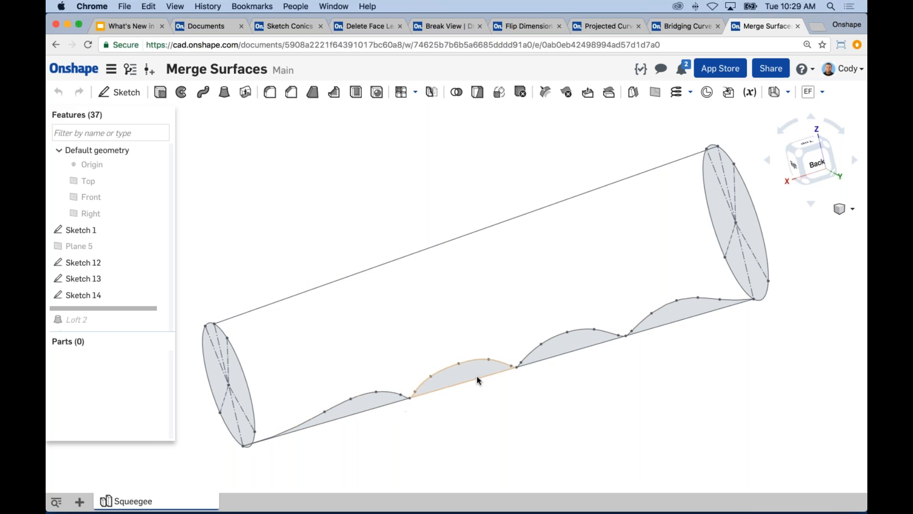
{"action": "right_click_drag", "start_coordinate": [491, 178], "coordinate": [361, 225]}
{"action": "scroll", "coordinate": [361, 222], "scroll_direction": "down", "scroll_amount": 2}
{"action": "middle_click_drag", "start_coordinate": [361, 223], "coordinate": [372, 232]}
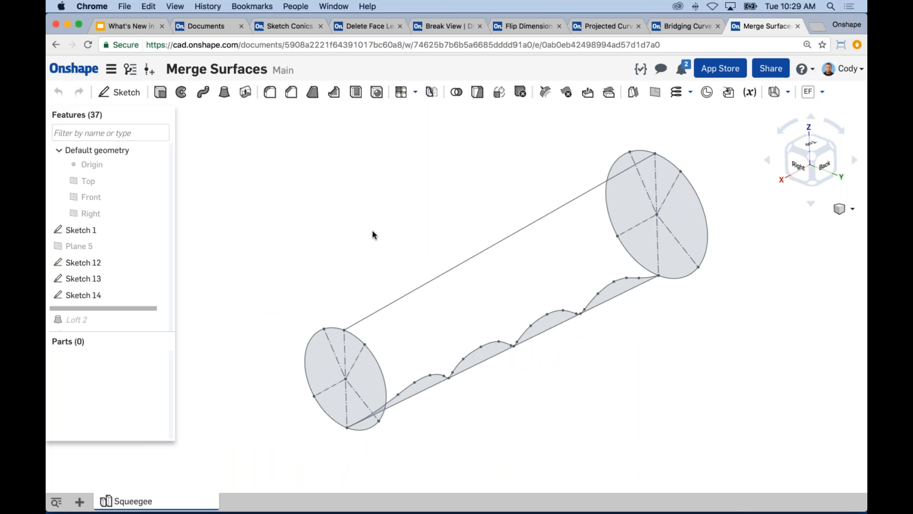
{"action": "middle_click_drag", "start_coordinate": [371, 232], "coordinate": [369, 234]}
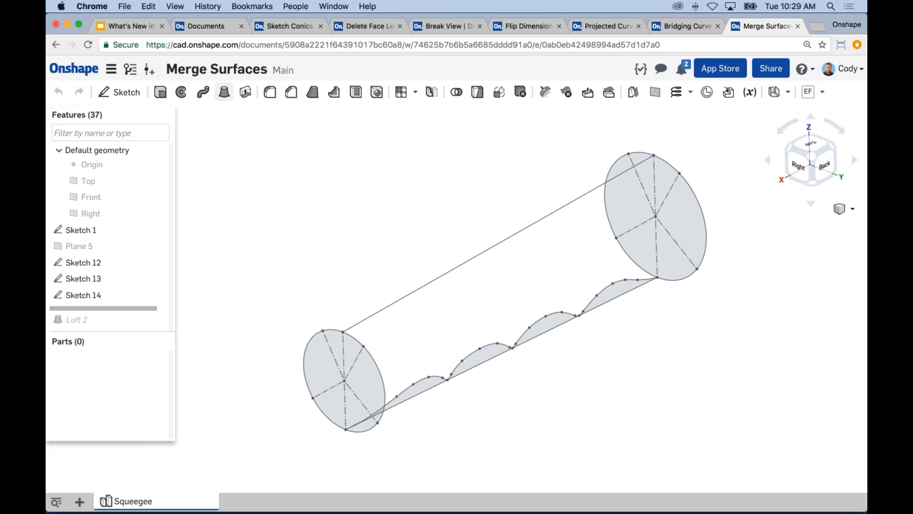
Start a new surface loft with the upper arcs of the circles in Sketch 1 and Sketch 12 as profiles
{"action": "left_click", "coordinate": [224, 93]}
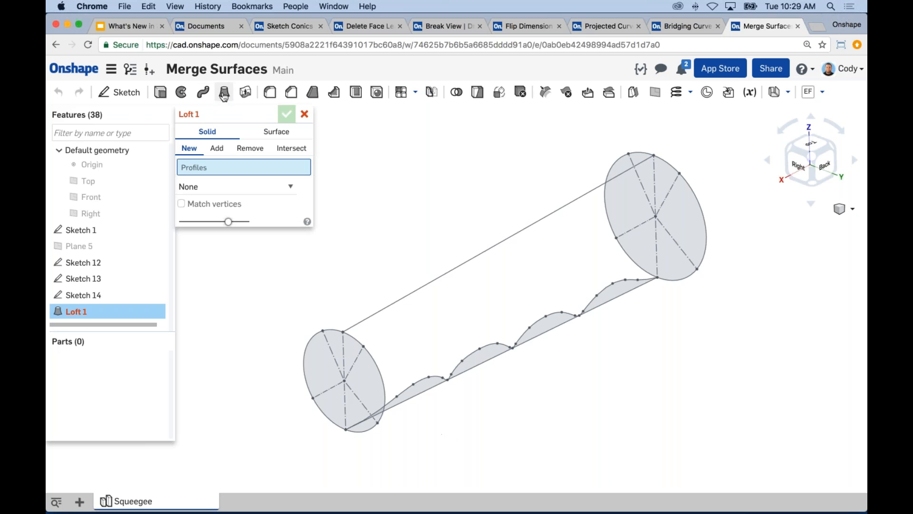
{"action": "left_click", "coordinate": [281, 134]}
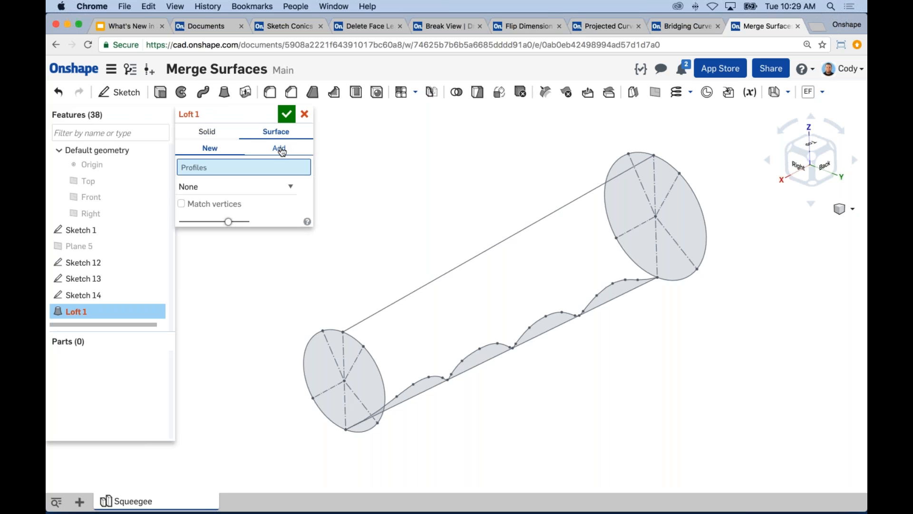
{"action": "middle_click_drag", "start_coordinate": [615, 162], "coordinate": [624, 155]}
{"action": "left_click", "coordinate": [650, 146]}
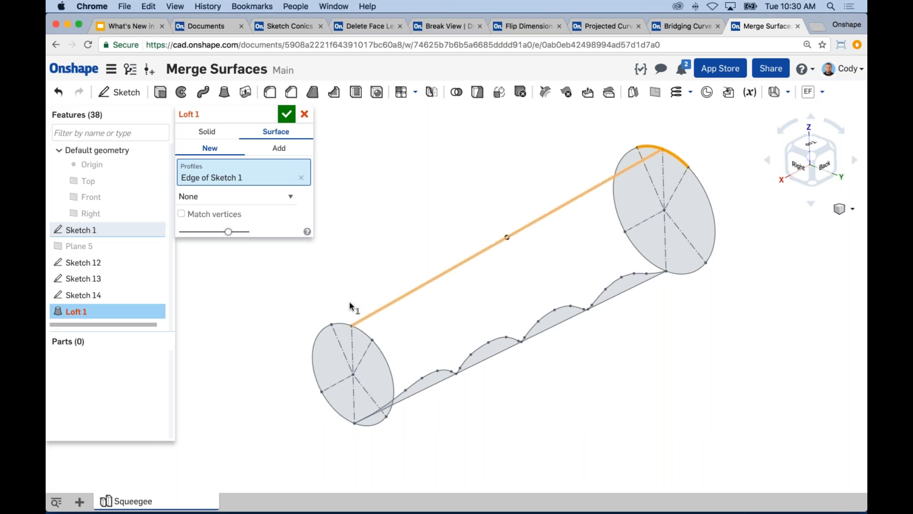
{"action": "left_click", "coordinate": [341, 321]}
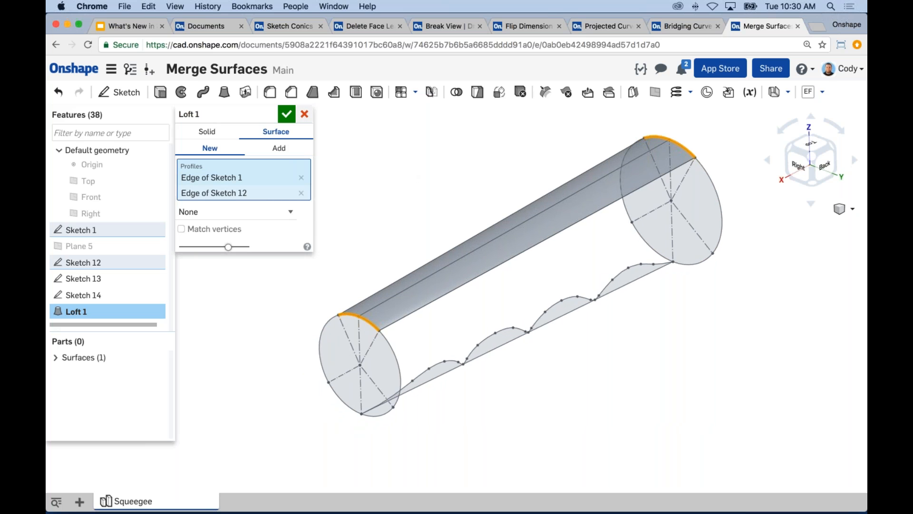
Accept the upper loft and start a surface loft in Add mode between the adjacent side arcs of Sketch 1 and Sketch 12
{"action": "left_click", "coordinate": [291, 115]}
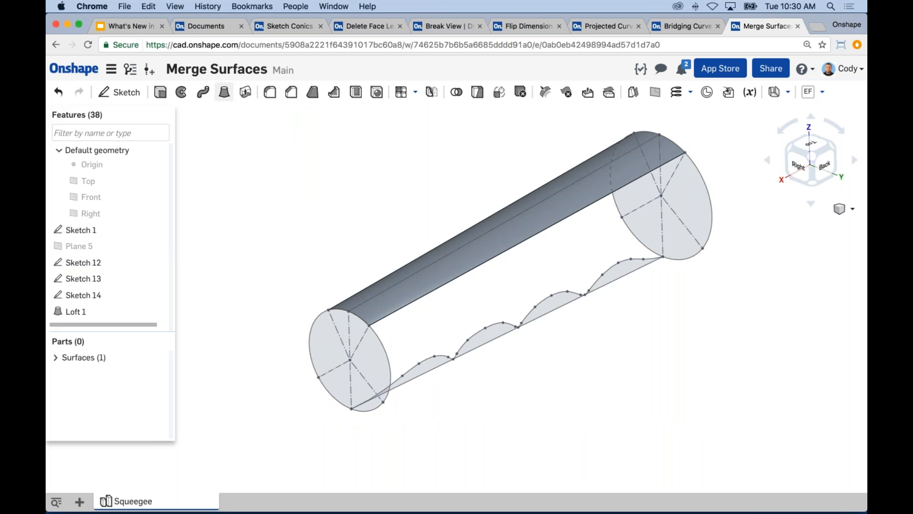
{"action": "left_click", "coordinate": [224, 91]}
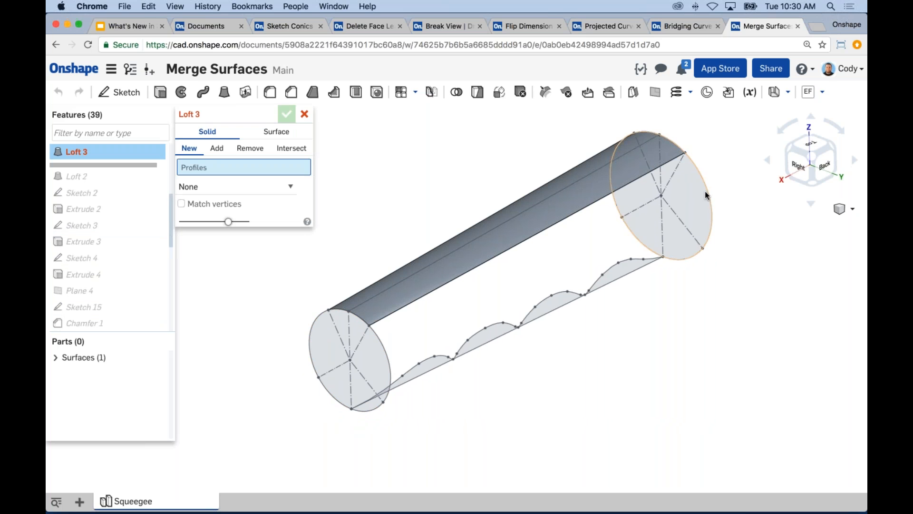
{"action": "left_click", "coordinate": [283, 136]}
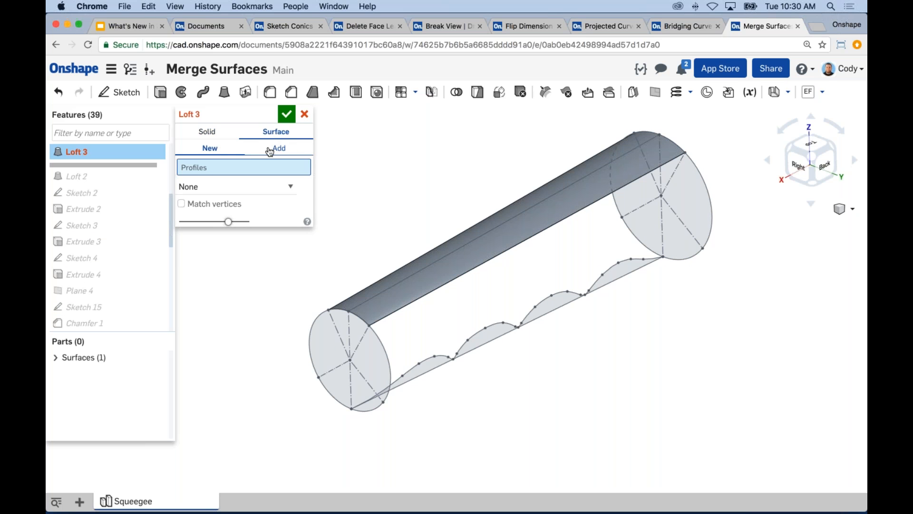
{"action": "left_click", "coordinate": [286, 149]}
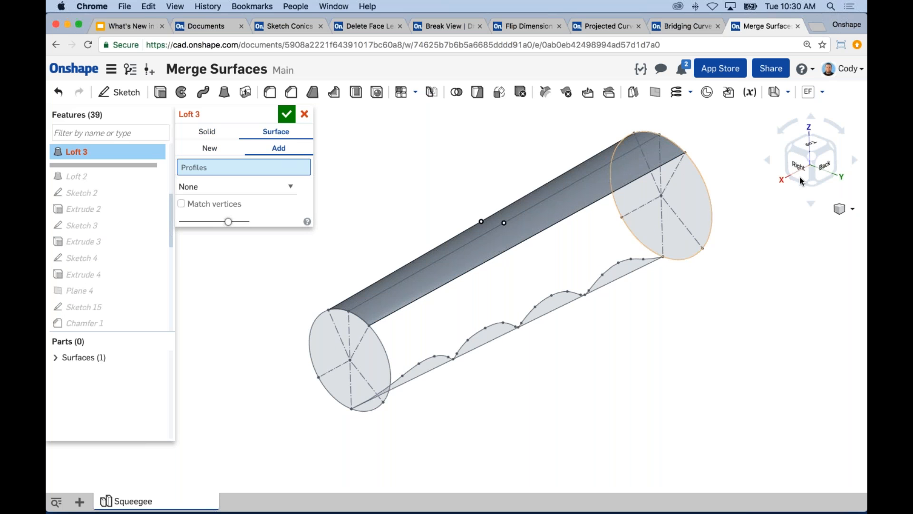
{"action": "left_click", "coordinate": [707, 187]}
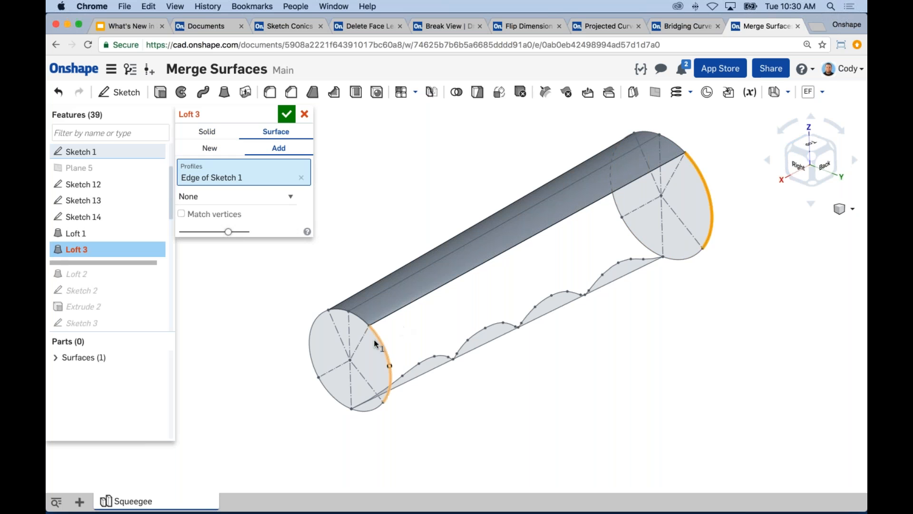
{"action": "left_click", "coordinate": [382, 335]}
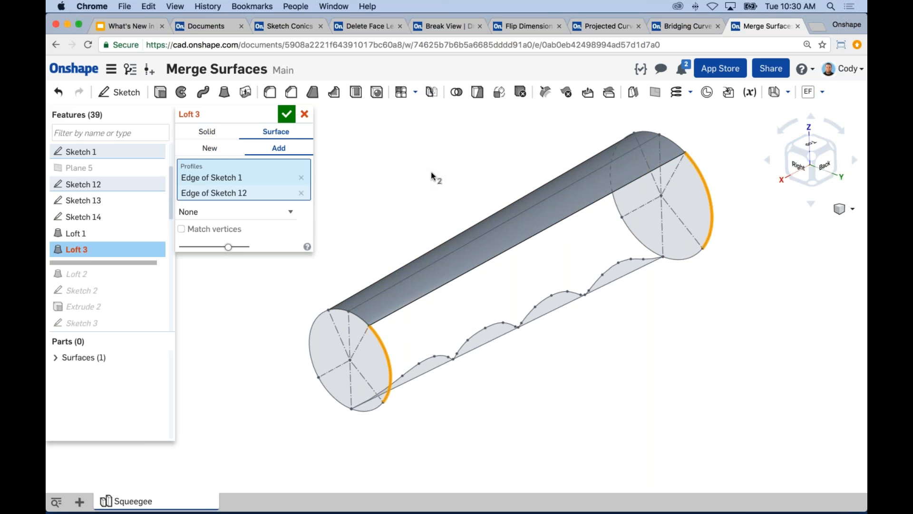
{"action": "scroll", "coordinate": [405, 199], "scroll_direction": "down", "scroll_amount": 1}
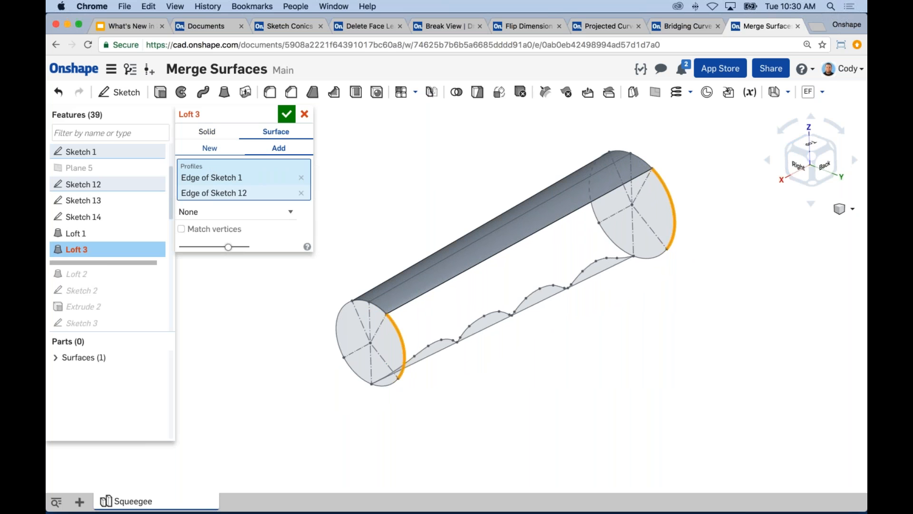
Try the side loft as a separate new surface and return it to the Add option
{"action": "left_click", "coordinate": [211, 149]}
{"action": "middle_click_drag", "start_coordinate": [474, 266], "coordinate": [476, 247]}
{"action": "scroll", "coordinate": [581, 286], "scroll_direction": "up", "scroll_amount": 2}
{"action": "middle_click_drag", "start_coordinate": [703, 224], "coordinate": [728, 273]}
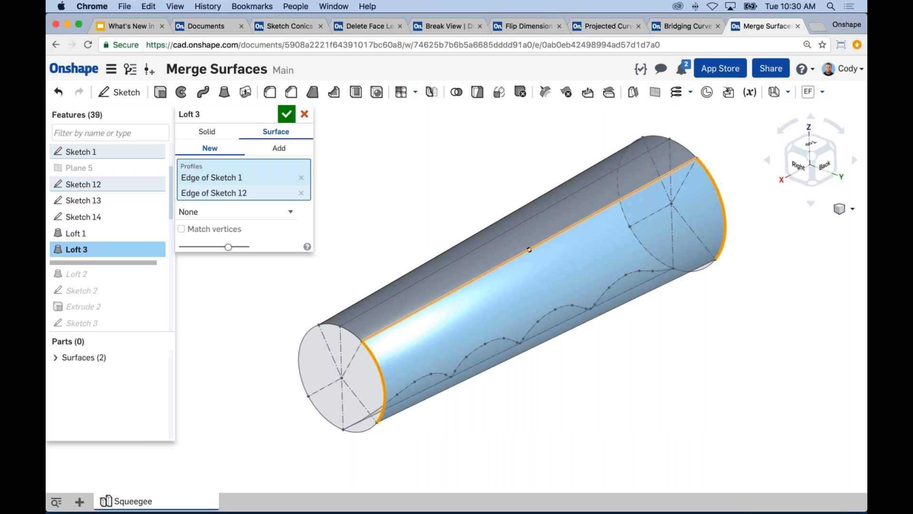
{"action": "left_click", "coordinate": [280, 148]}
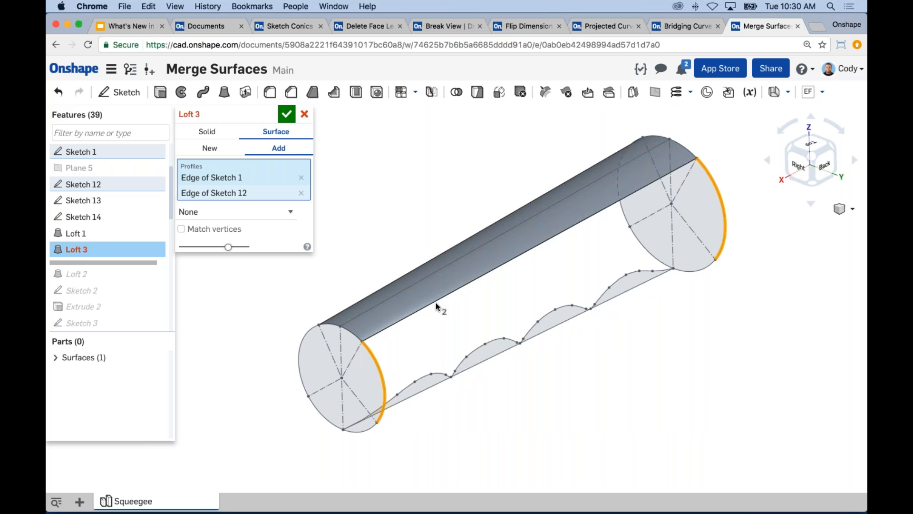
Guide the side loft along the shared edge of Loft 1 so it merges with the upper surface, and accept it
{"action": "left_click", "coordinate": [251, 211]}
{"action": "left_click", "coordinate": [228, 222]}
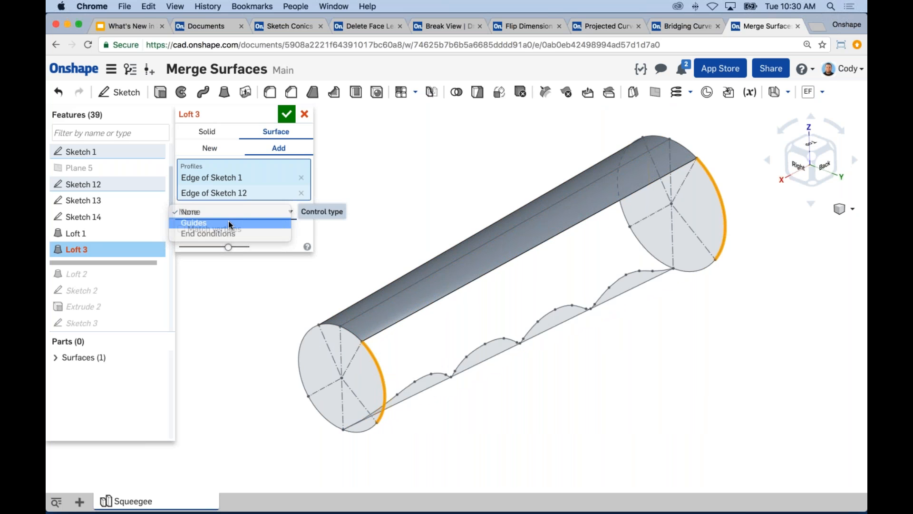
{"action": "left_click", "coordinate": [472, 281]}
{"action": "middle_click_drag", "start_coordinate": [442, 216], "coordinate": [447, 190]}
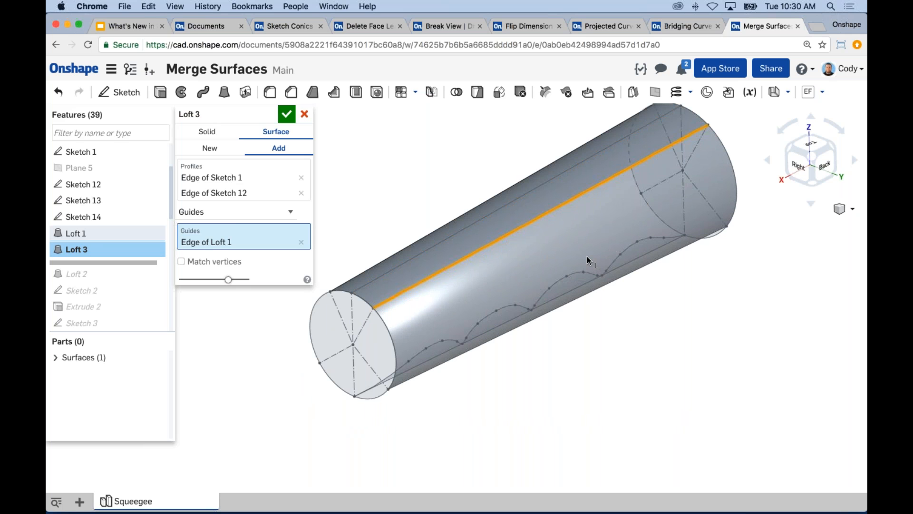
{"action": "middle_click_drag", "start_coordinate": [679, 343], "coordinate": [661, 358]}
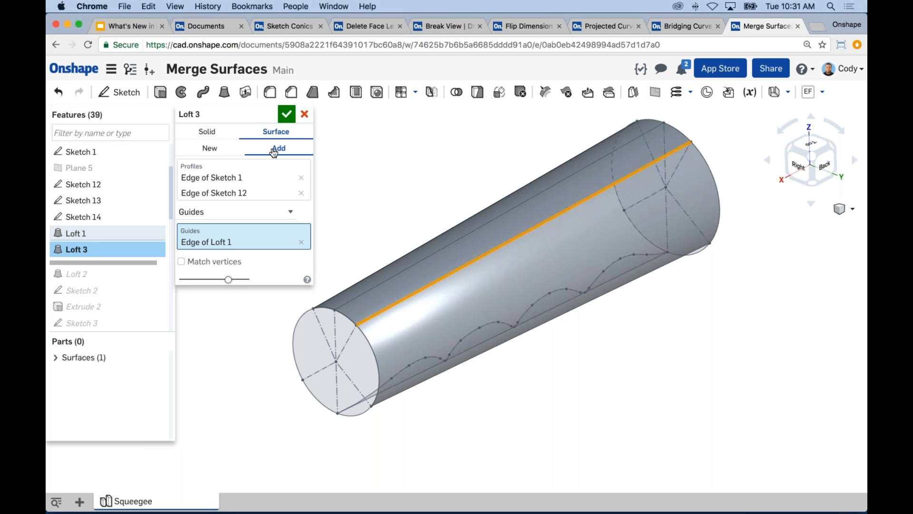
{"action": "middle_click_drag", "start_coordinate": [422, 171], "coordinate": [461, 162]}
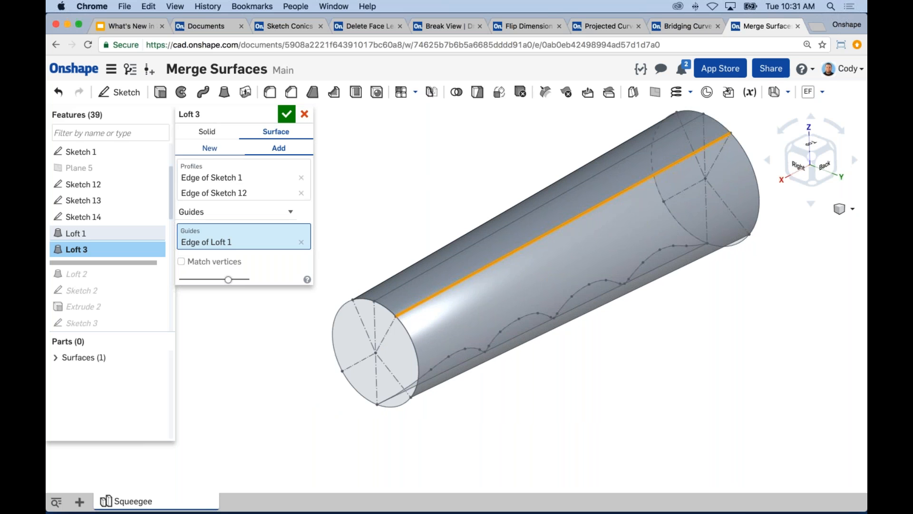
{"action": "left_click", "coordinate": [286, 113]}
{"action": "middle_click_drag", "start_coordinate": [427, 183], "coordinate": [402, 196]}
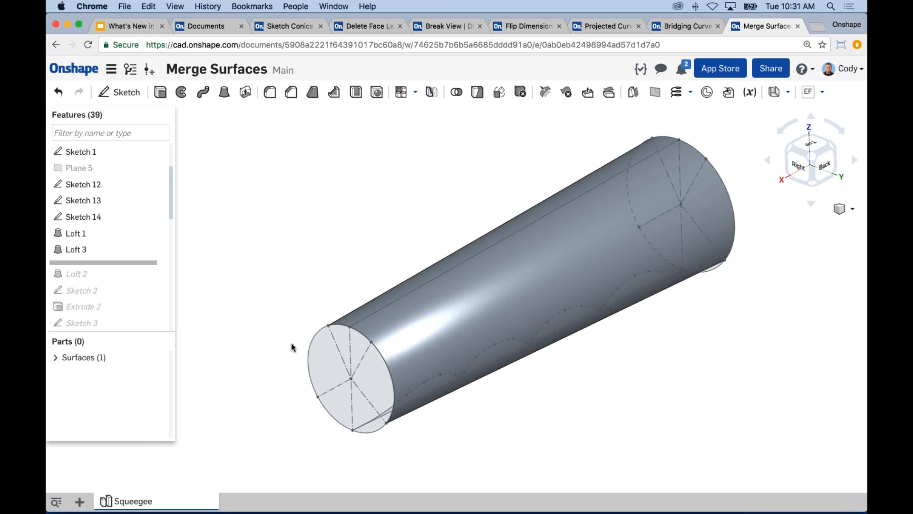
Expand the surfaces list and highlight the Loft 1 and Loft 3 features that form the merged surface
{"action": "left_click", "coordinate": [73, 360]}
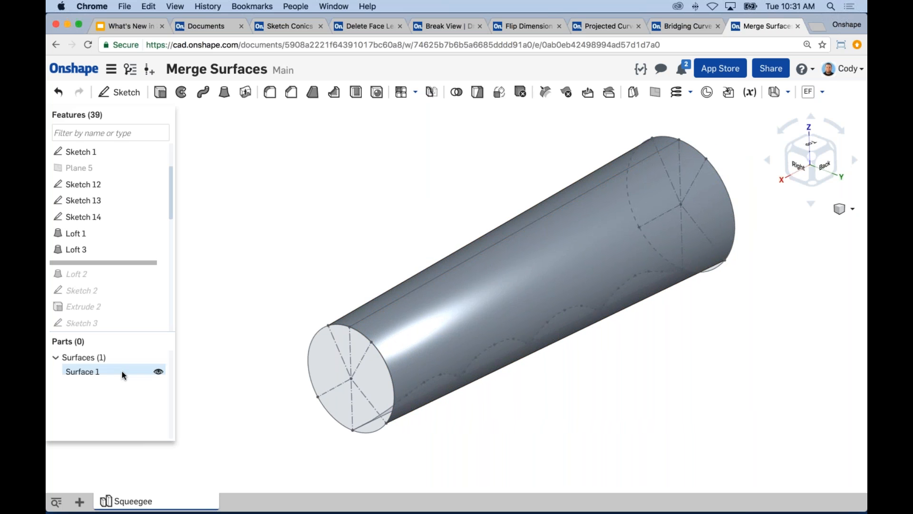
{"action": "middle_click_drag", "start_coordinate": [356, 251], "coordinate": [391, 229]}
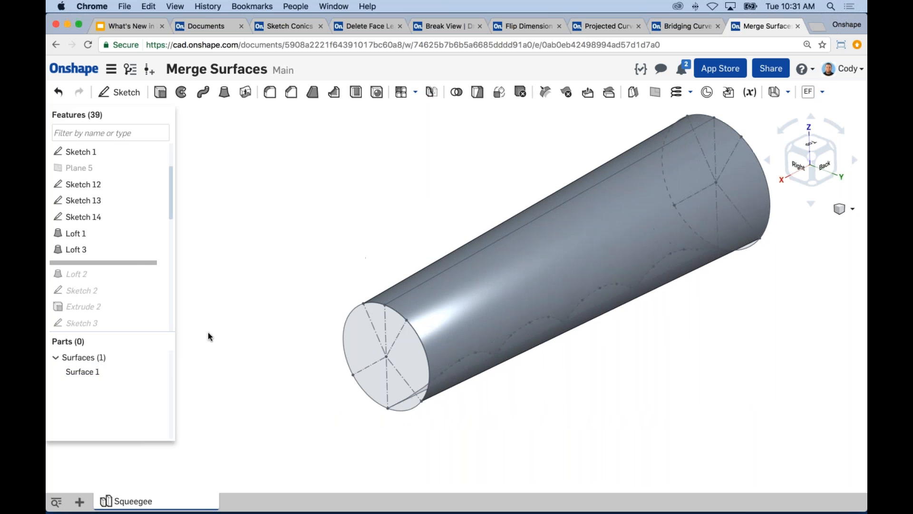
{"action": "left_click", "coordinate": [76, 233]}
{"action": "left_click", "coordinate": [81, 248], "text": "shift"}
{"action": "left_click", "coordinate": [335, 226]}
Start another surface loft with the lower arcs of Sketch 1 and Sketch 12 as profiles
{"action": "left_click", "coordinate": [224, 92]}
{"action": "right_click_drag", "start_coordinate": [395, 248], "coordinate": [393, 167]}
{"action": "left_click", "coordinate": [266, 132]}
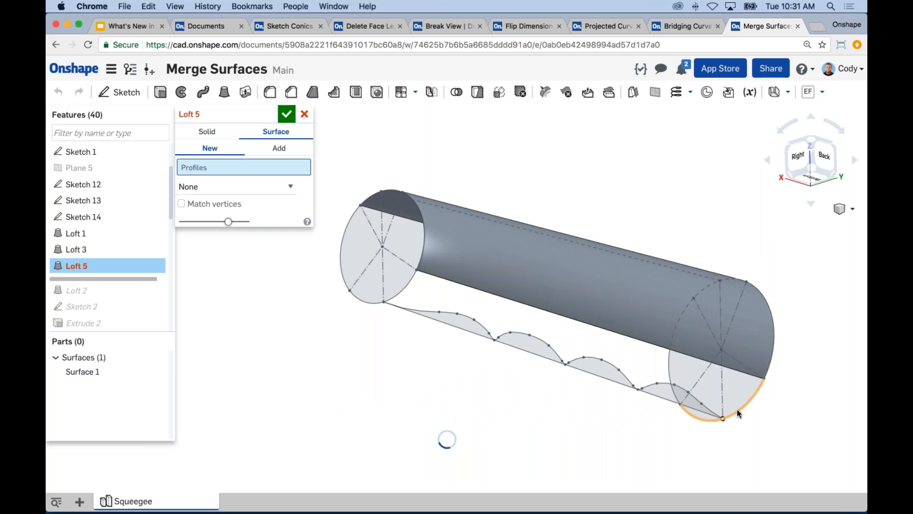
{"action": "left_click", "coordinate": [738, 414]}
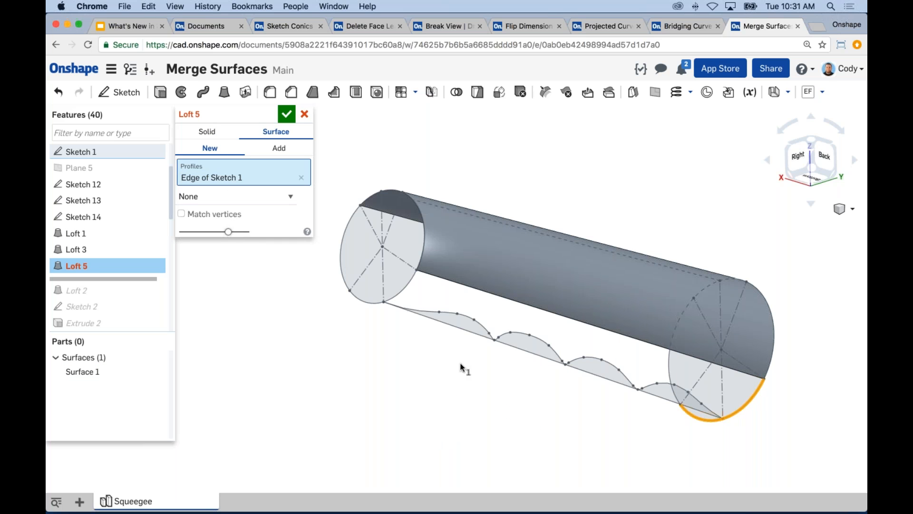
{"action": "left_click", "coordinate": [396, 293]}
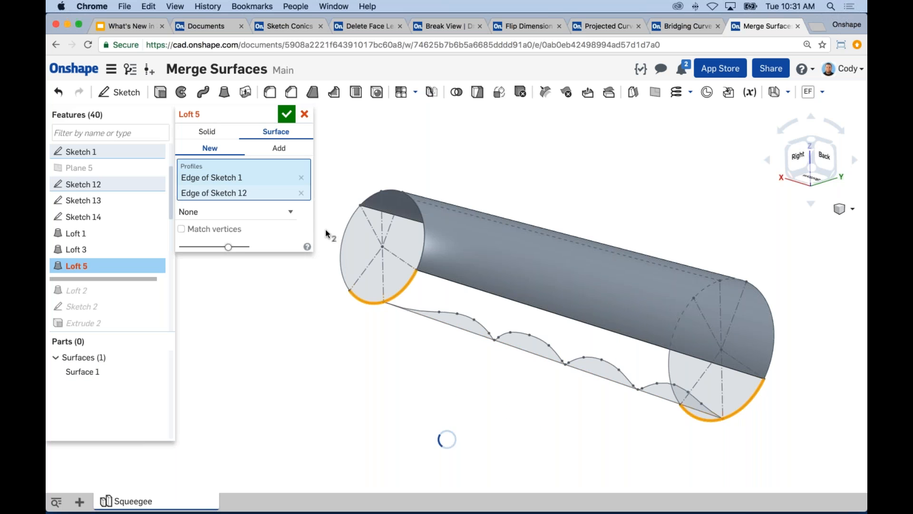
Guide the lower loft with the Sketch 13 finger-grip curve and the edge of Loft 3, adding it to the existing surface
{"action": "left_click", "coordinate": [217, 212]}
{"action": "left_click", "coordinate": [217, 224]}
{"action": "left_click", "coordinate": [424, 310]}
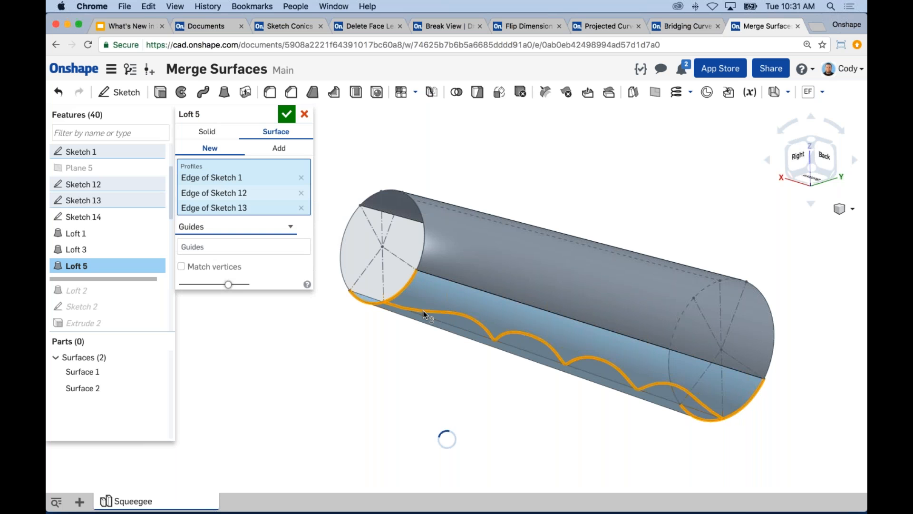
{"action": "left_click", "coordinate": [243, 246]}
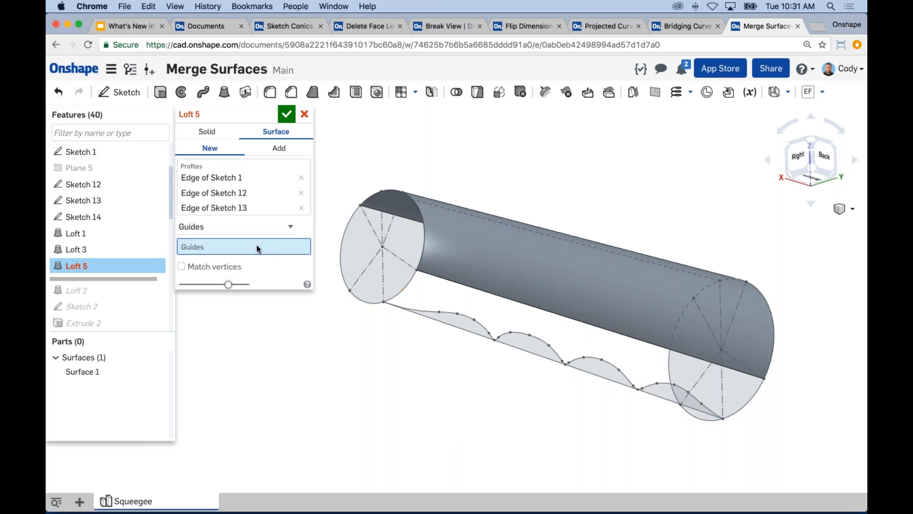
{"action": "left_click", "coordinate": [301, 207]}
{"action": "left_click", "coordinate": [245, 233]}
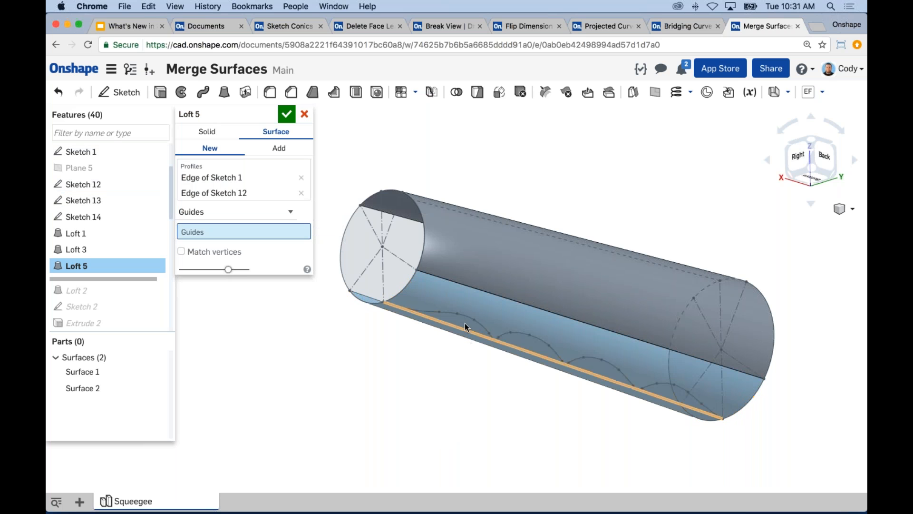
{"action": "left_click", "coordinate": [462, 312]}
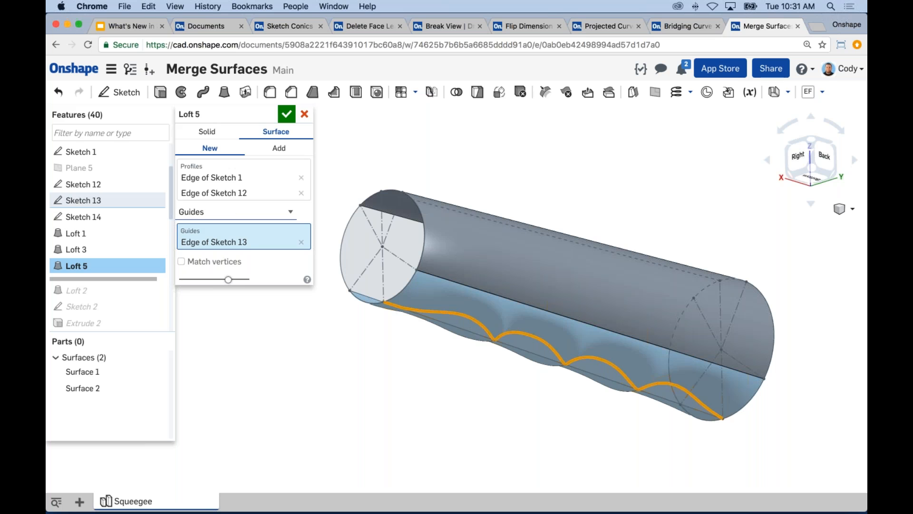
{"action": "left_click", "coordinate": [462, 285]}
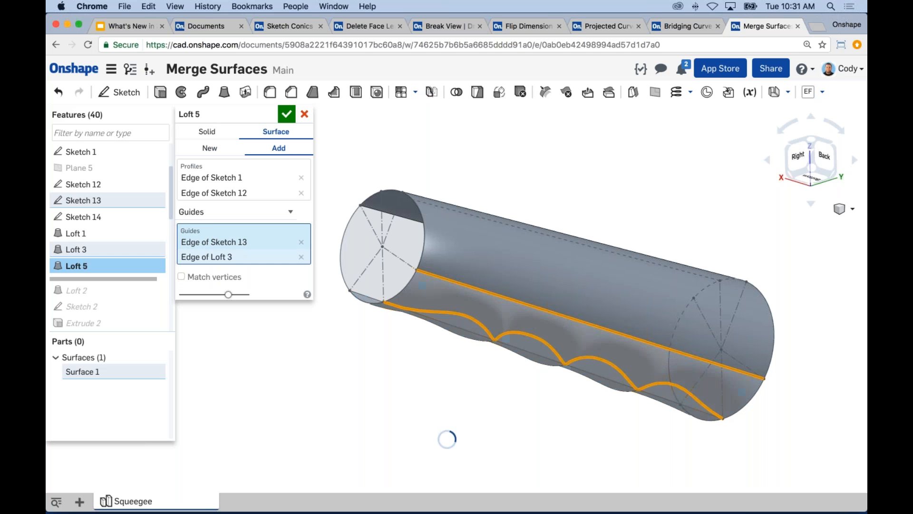
{"action": "left_click", "coordinate": [286, 115]}
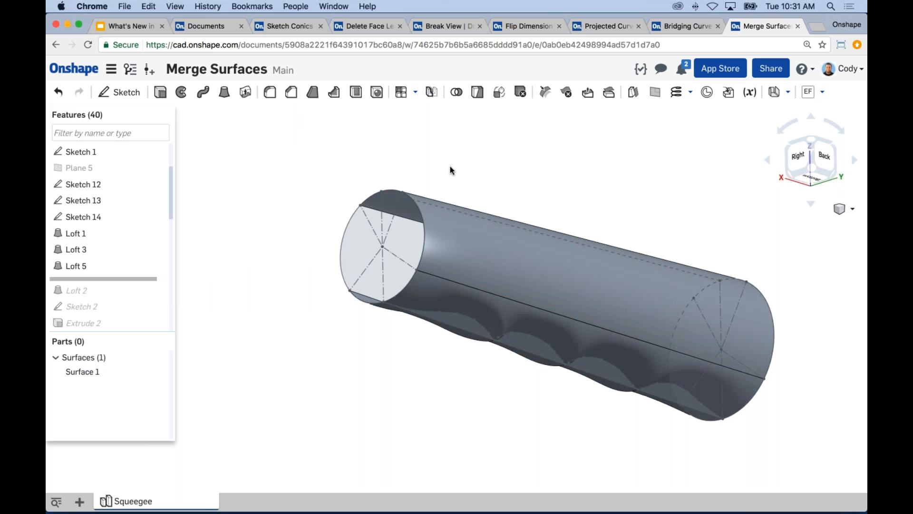
Set up an added surface loft between the remaining arcs of Sketch 1 and Sketch 12 on the handle's open side
{"action": "right_click_drag", "start_coordinate": [450, 172], "coordinate": [507, 187]}
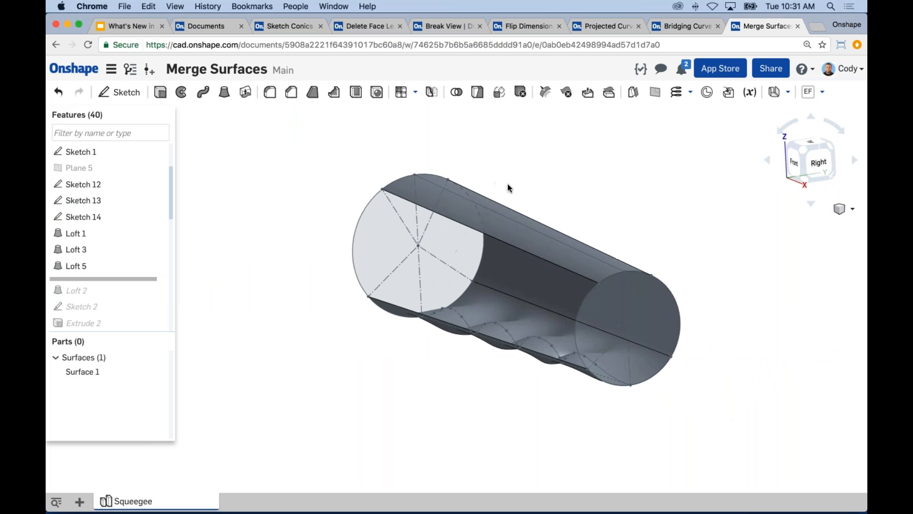
{"action": "right_click_drag", "start_coordinate": [263, 232], "coordinate": [278, 257]}
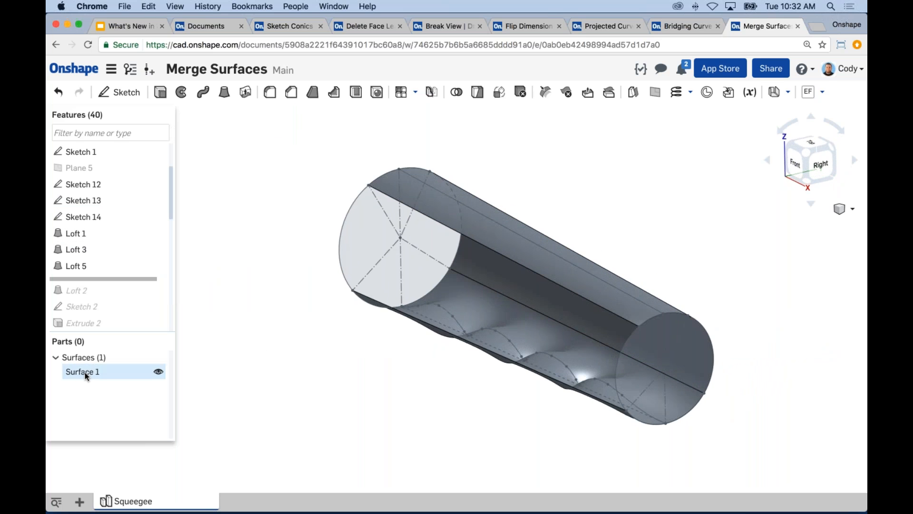
{"action": "left_click", "coordinate": [85, 372]}
{"action": "left_click", "coordinate": [350, 411]}
{"action": "left_click", "coordinate": [224, 92]}
{"action": "left_click", "coordinate": [277, 132]}
{"action": "left_click", "coordinate": [278, 148]}
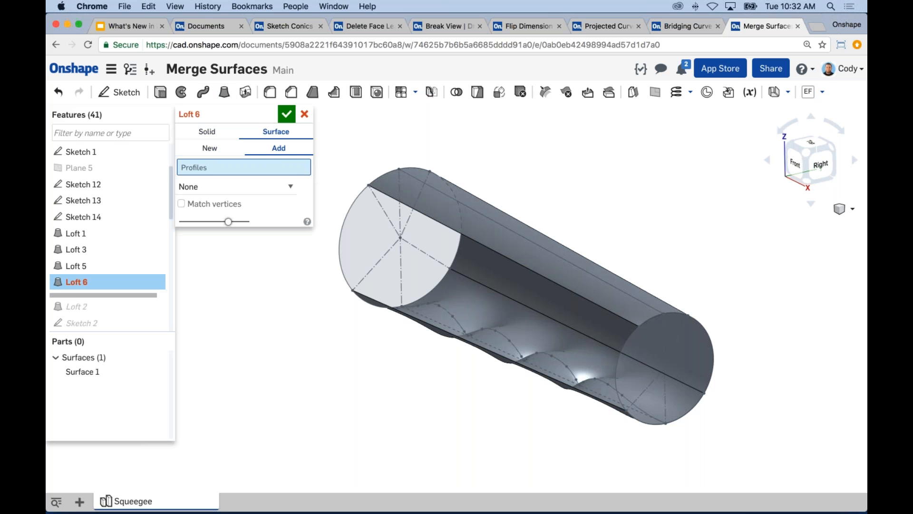
{"action": "left_click", "coordinate": [340, 225]}
{"action": "left_click", "coordinate": [623, 355]}
Guide the closing loft along the open edge of Loft 1 and accept it to complete the handle's outer surface
{"action": "left_click", "coordinate": [291, 212]}
{"action": "left_click", "coordinate": [200, 222]}
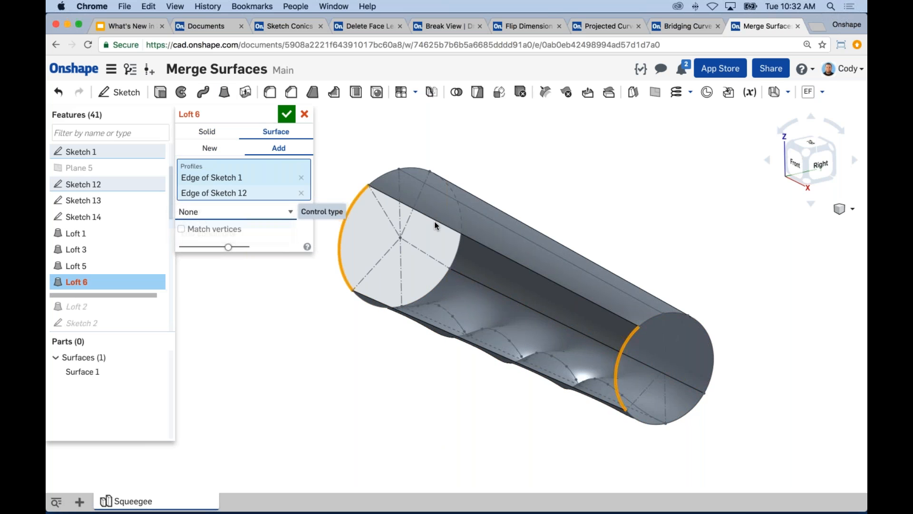
{"action": "left_click", "coordinate": [436, 226]}
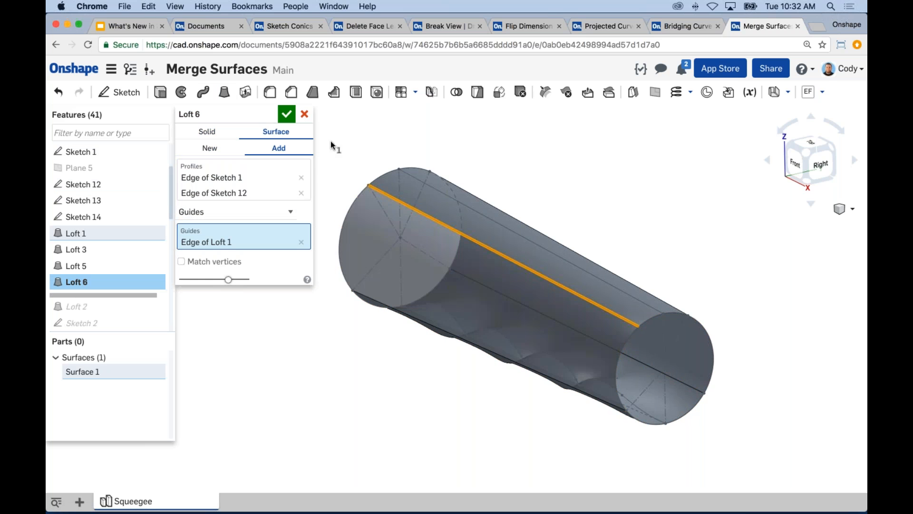
{"action": "left_click", "coordinate": [287, 115]}
{"action": "right_click_drag", "start_coordinate": [364, 190], "coordinate": [314, 185]}
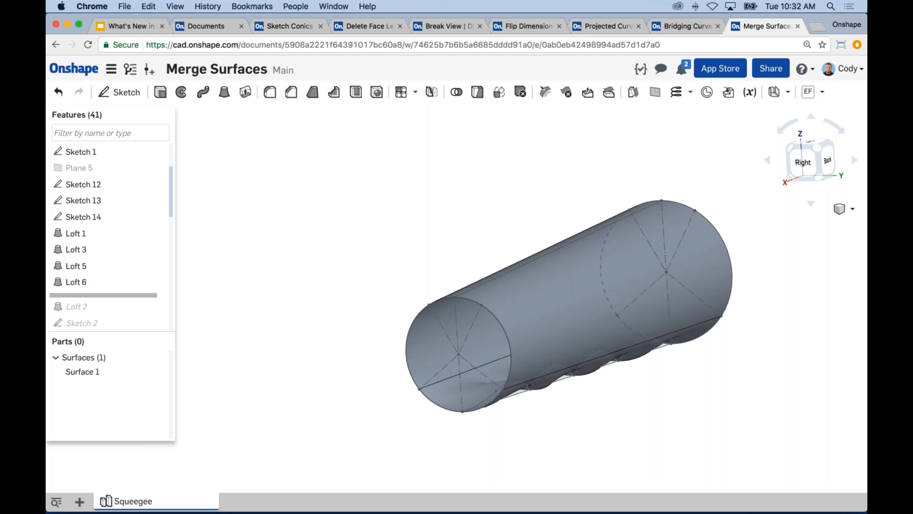
{"action": "left_click", "coordinate": [160, 92]}
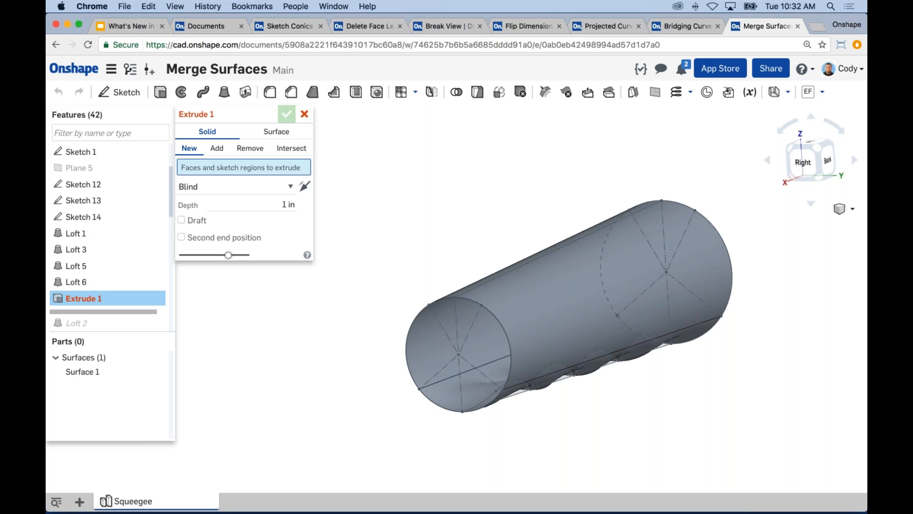
{"action": "left_click", "coordinate": [282, 131]}
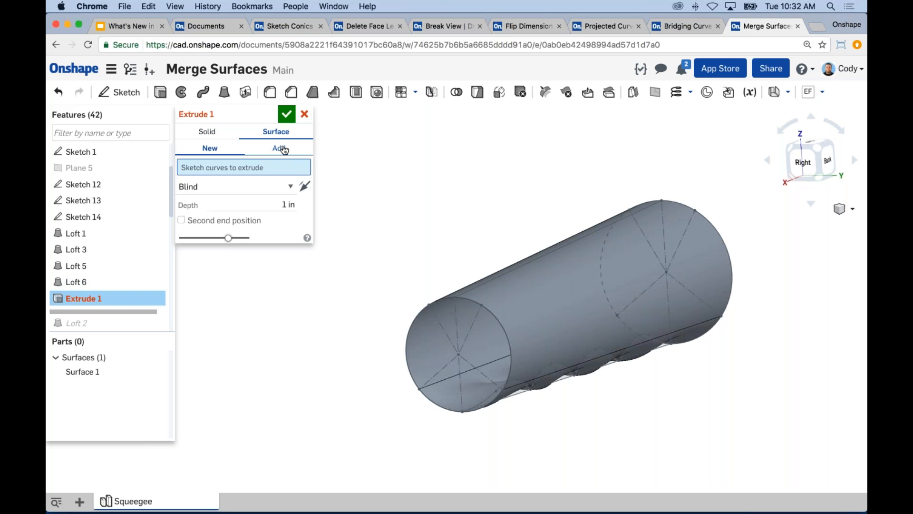
{"action": "left_click", "coordinate": [305, 114]}
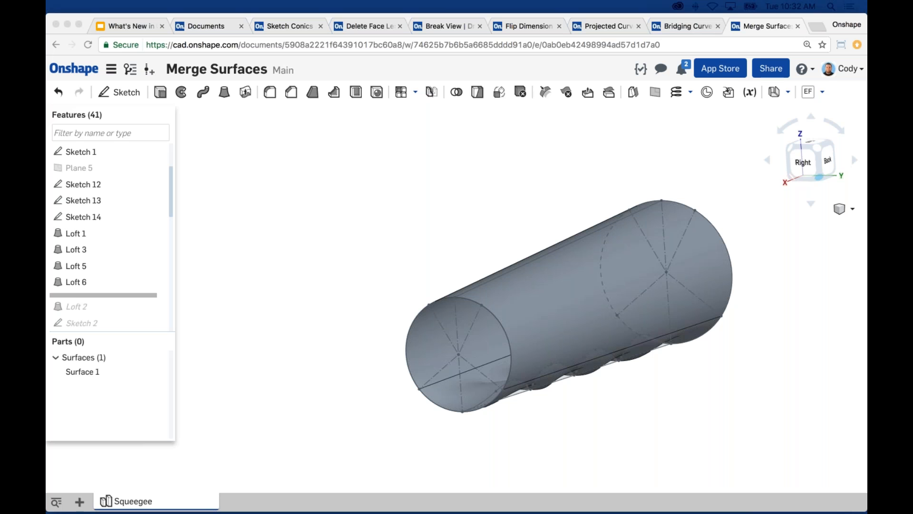
{"action": "left_click", "coordinate": [584, 172]}
{"action": "right_click_drag", "start_coordinate": [570, 166], "coordinate": [561, 176]}
{"action": "middle_click_drag", "start_coordinate": [561, 176], "coordinate": [508, 178]}
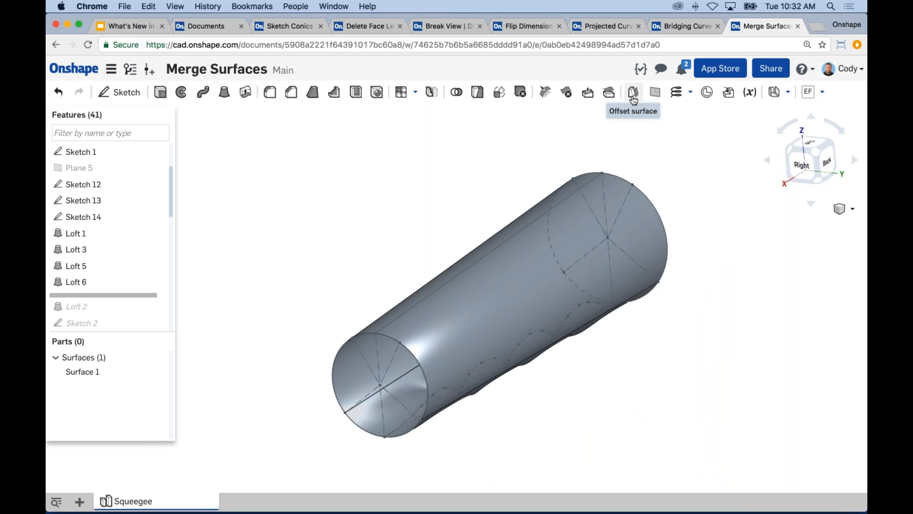
Try an offset surface of 0.25 in from the Loft 1 face of the handle and cancel it
{"action": "left_click", "coordinate": [634, 100]}
{"action": "left_click", "coordinate": [491, 250]}
{"action": "right_click_drag", "start_coordinate": [385, 209], "coordinate": [395, 188]}
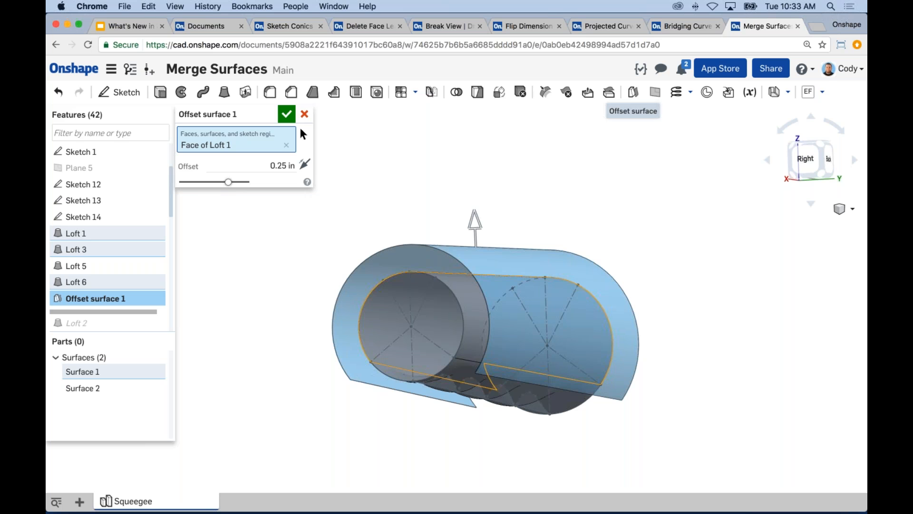
{"action": "middle_click_drag", "start_coordinate": [558, 219], "coordinate": [594, 204]}
{"action": "right_click_drag", "start_coordinate": [585, 193], "coordinate": [534, 308]}
{"action": "scroll", "coordinate": [534, 308], "scroll_direction": "up", "scroll_amount": 1}
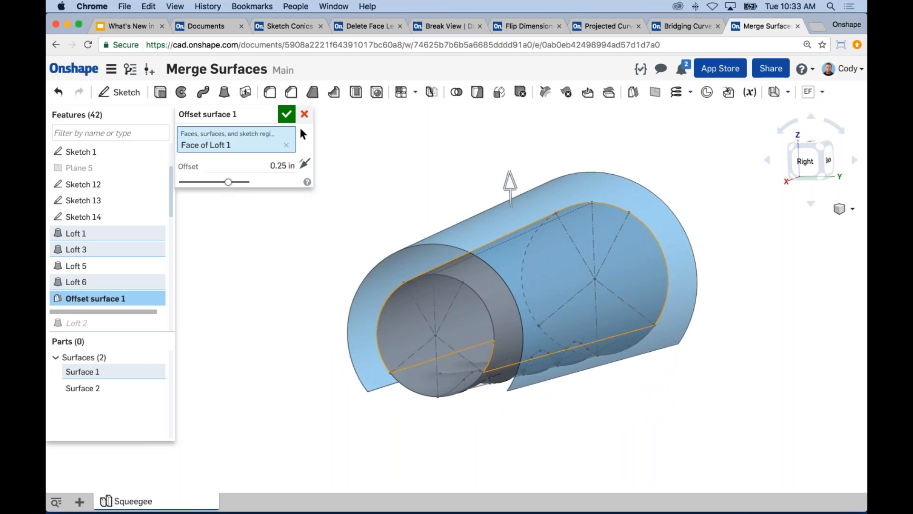
{"action": "key", "text": "Escape"}
{"action": "right_click_drag", "start_coordinate": [442, 202], "coordinate": [535, 216]}
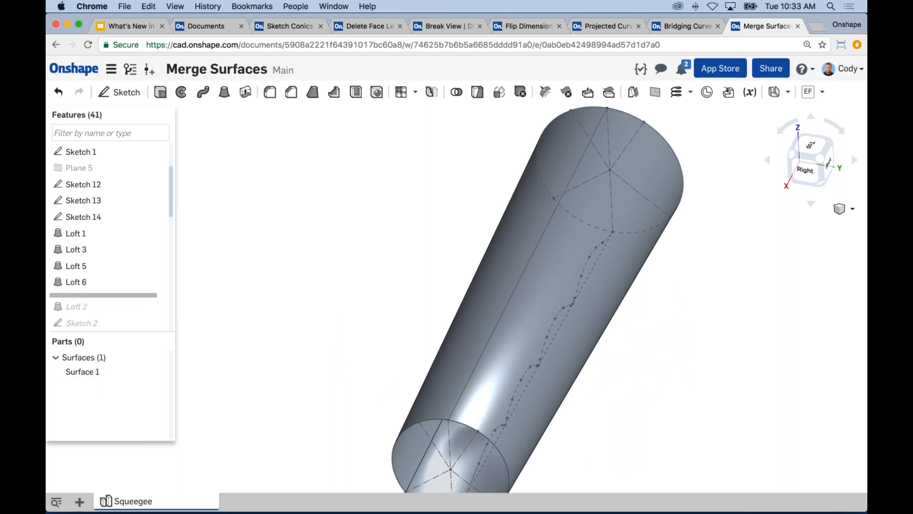
{"action": "left_click", "coordinate": [732, 300]}
{"action": "scroll", "coordinate": [741, 300], "scroll_direction": "down", "scroll_amount": 3}
{"action": "middle_click_drag", "start_coordinate": [766, 314], "coordinate": [739, 307]}
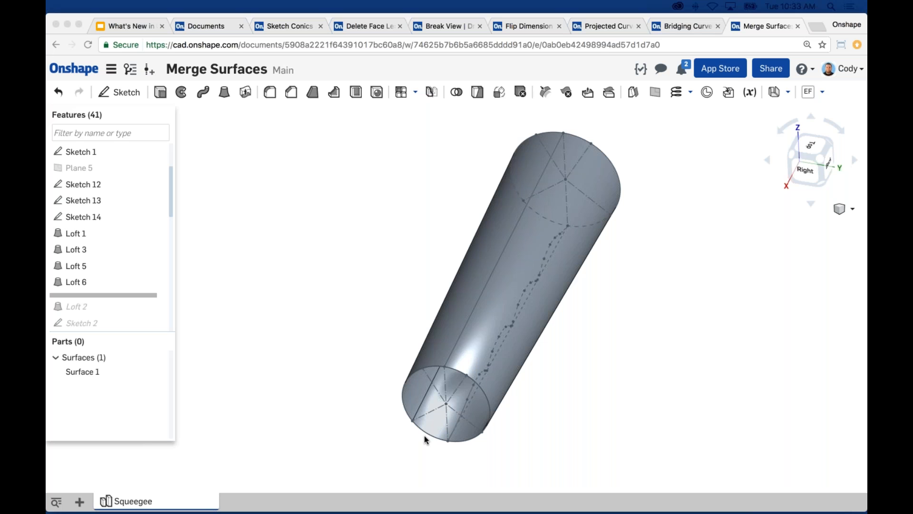
{"action": "scroll", "coordinate": [690, 337], "scroll_direction": "down", "scroll_amount": 3}
{"action": "middle_click_drag", "start_coordinate": [696, 338], "coordinate": [670, 330]}
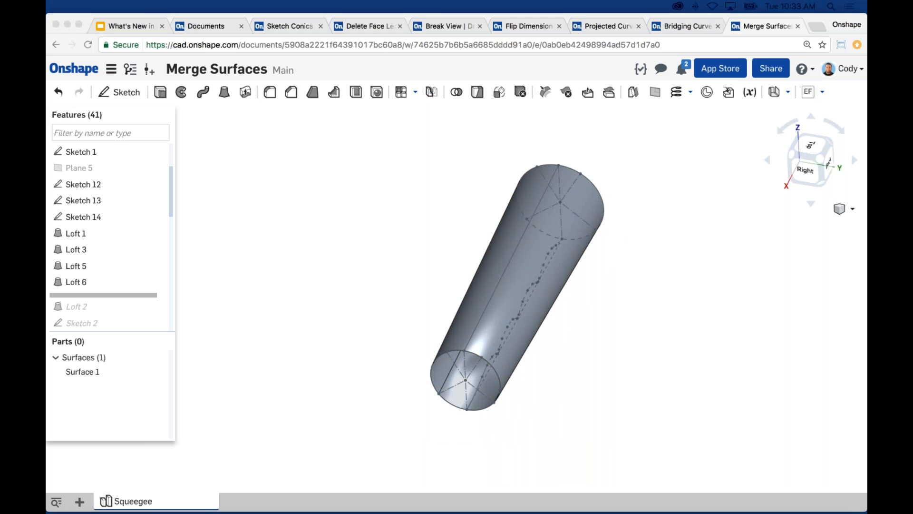
{"action": "left_click", "coordinate": [685, 165]}
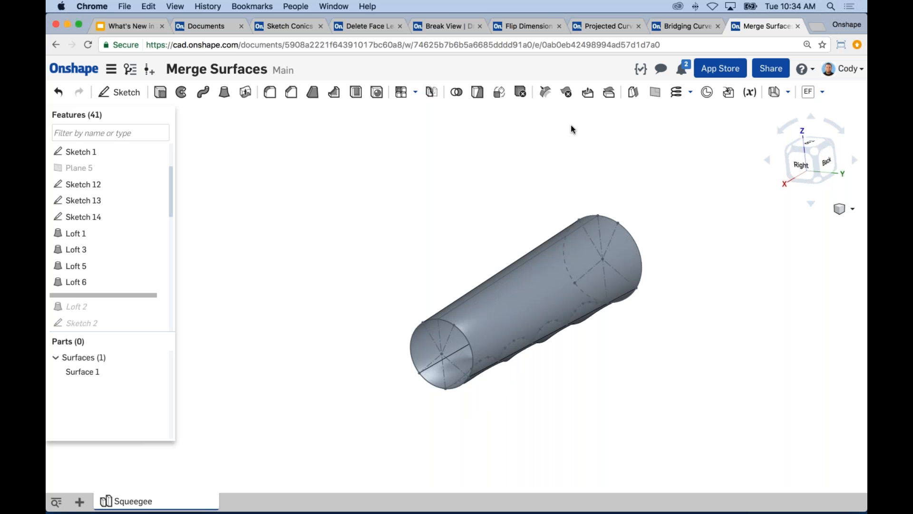
Try an offset surface of 0.125 in from the Loft 1 and Loft 5 faces of the handle and cancel it
{"action": "left_click", "coordinate": [633, 92]}
{"action": "type", "text": ".125"}
{"action": "key", "text": "Return"}
{"action": "left_click", "coordinate": [266, 134]}
{"action": "left_click", "coordinate": [545, 285]}
{"action": "right_click_drag", "start_coordinate": [341, 302], "coordinate": [447, 346]}
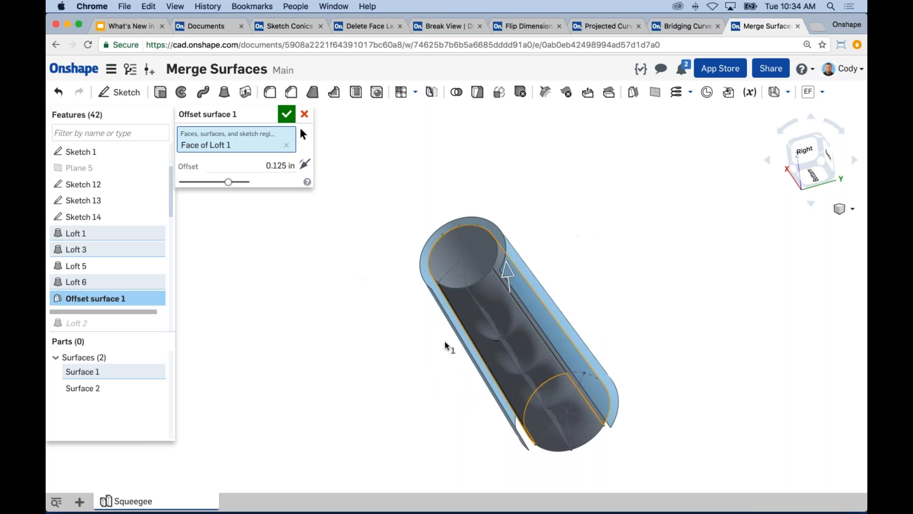
{"action": "left_click", "coordinate": [460, 310]}
{"action": "key", "text": "shift+7"}
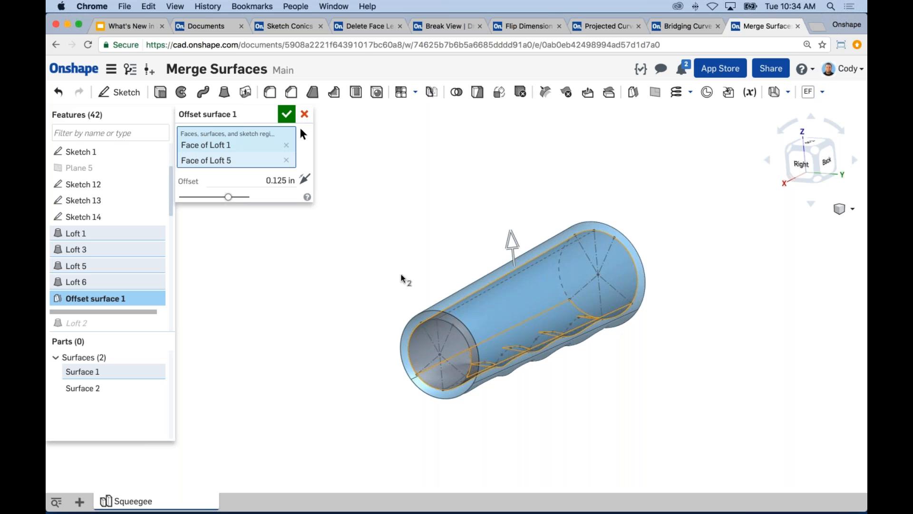
{"action": "right_click_drag", "start_coordinate": [408, 255], "coordinate": [461, 331]}
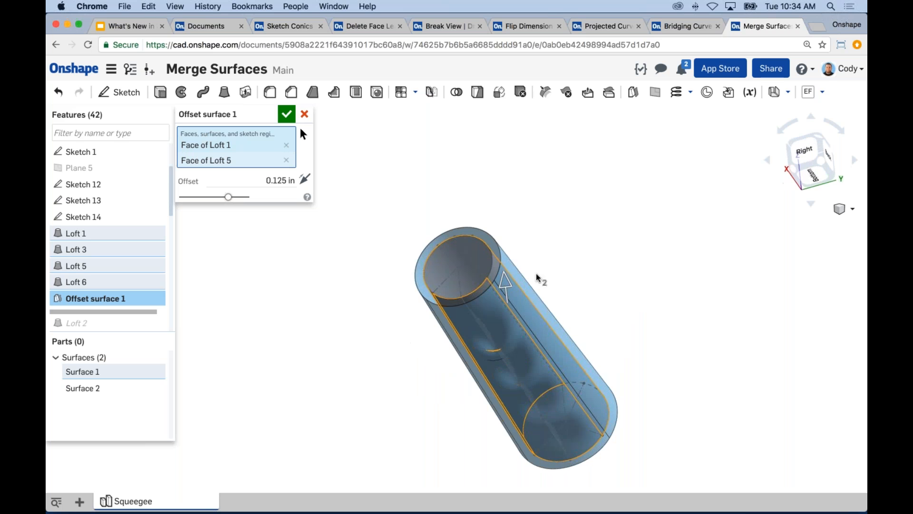
{"action": "right_click_drag", "start_coordinate": [536, 279], "coordinate": [365, 340]}
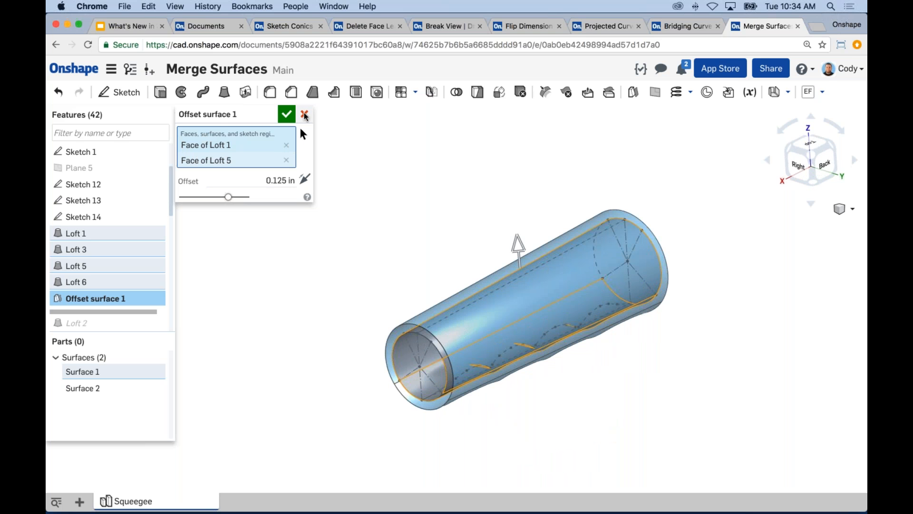
{"action": "left_click", "coordinate": [305, 116]}
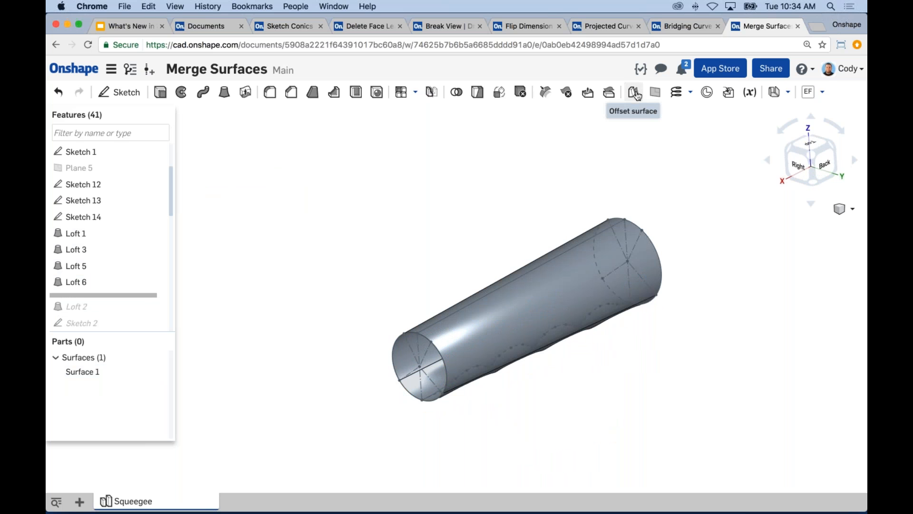
{"action": "mouse_move", "coordinate": [635, 95]}
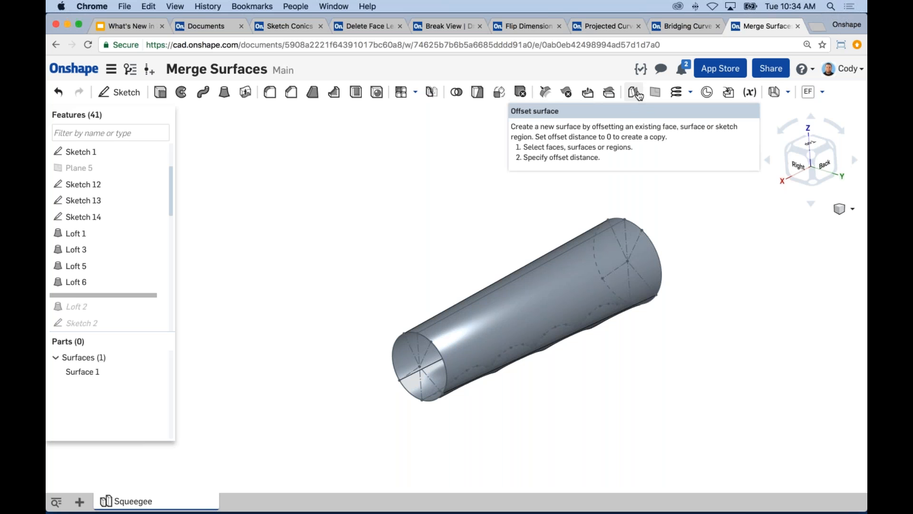
{"action": "key", "text": "super+Tab"}
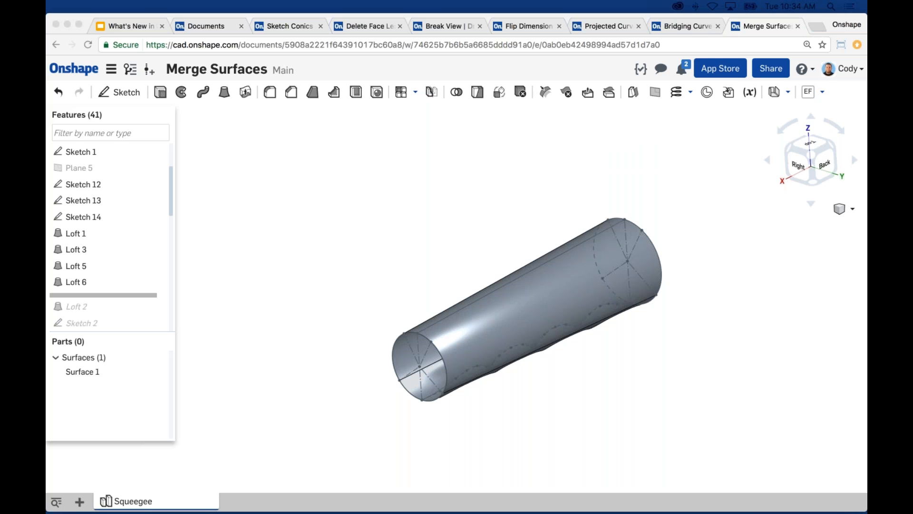
{"action": "right_click_drag", "start_coordinate": [450, 191], "coordinate": [450, 198]}
{"action": "scroll", "coordinate": [570, 309], "scroll_direction": "up", "scroll_amount": 1}
{"action": "scroll", "coordinate": [577, 307], "scroll_direction": "up", "scroll_amount": 1}
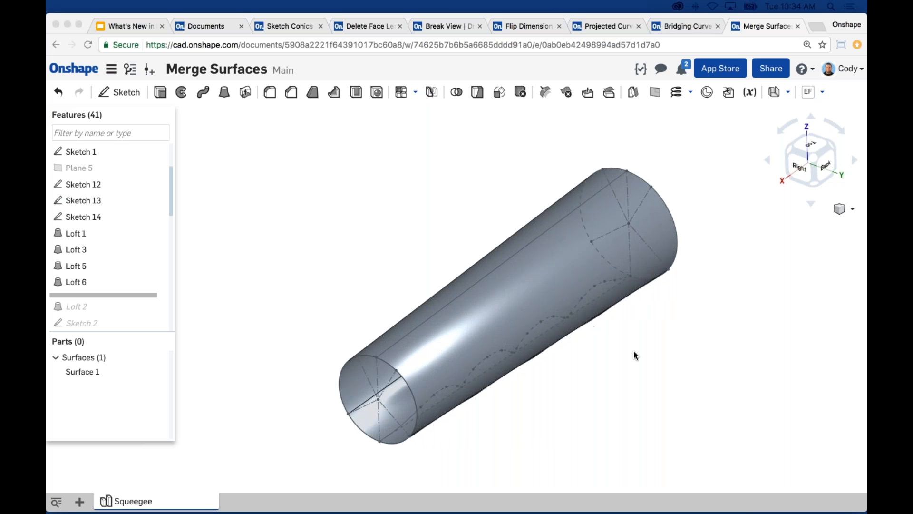
{"action": "scroll", "coordinate": [595, 343], "scroll_direction": "up", "scroll_amount": 1}
{"action": "left_click", "coordinate": [644, 318]}
{"action": "middle_click_drag", "start_coordinate": [656, 320], "coordinate": [663, 321]}
{"action": "scroll", "coordinate": [663, 325], "scroll_direction": "up", "scroll_amount": 2}
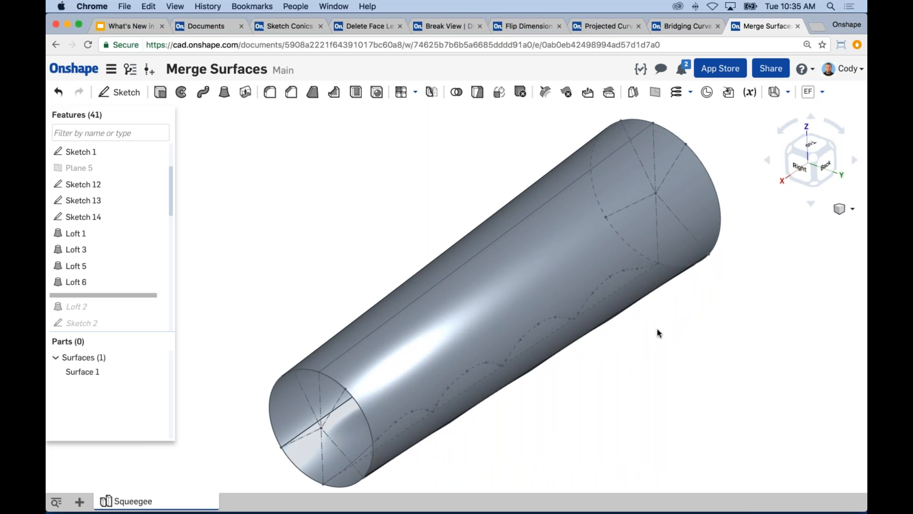
{"action": "middle_click_drag", "start_coordinate": [687, 320], "coordinate": [682, 322]}
{"action": "scroll", "coordinate": [681, 318], "scroll_direction": "down", "scroll_amount": 3}
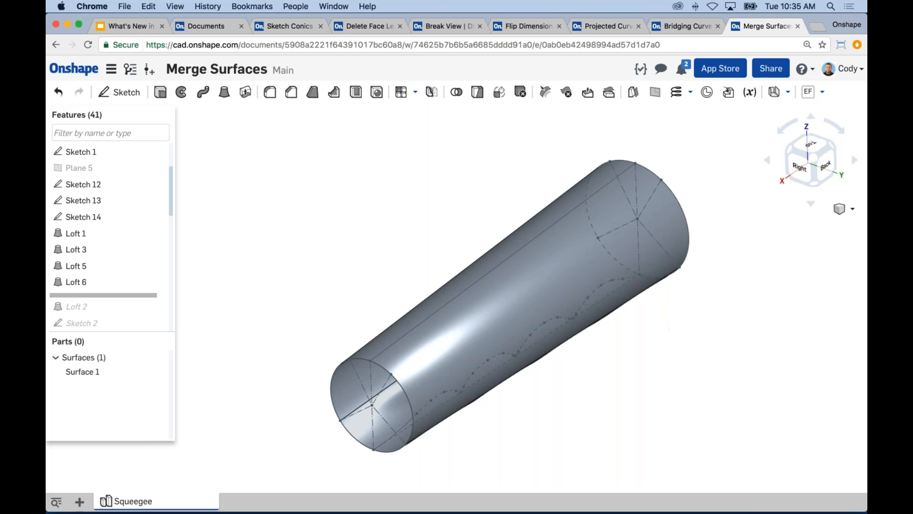
{"action": "left_click", "coordinate": [361, 173]}
{"action": "left_click", "coordinate": [246, 94]}
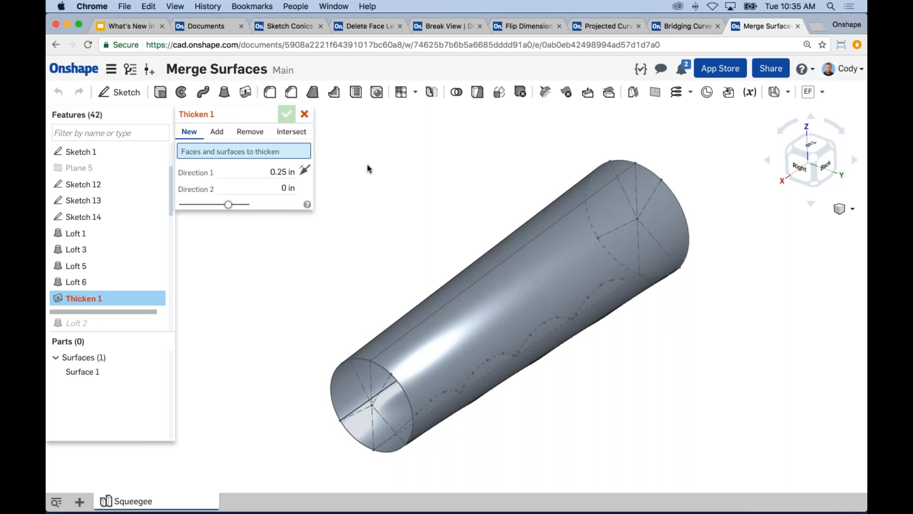
{"action": "left_click", "coordinate": [305, 115]}
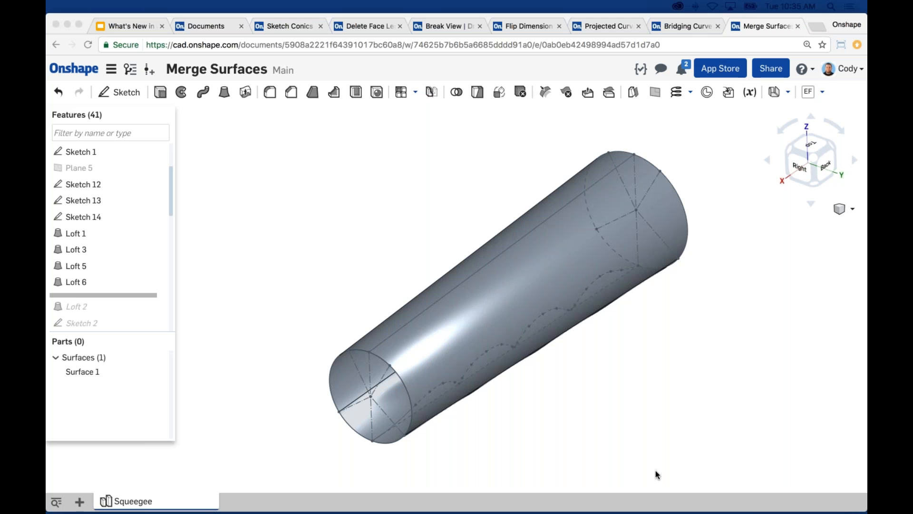
{"action": "left_click", "coordinate": [750, 326]}
{"action": "scroll", "coordinate": [750, 326], "scroll_direction": "down", "scroll_amount": 2}
{"action": "middle_click_drag", "start_coordinate": [749, 326], "coordinate": [738, 326]}
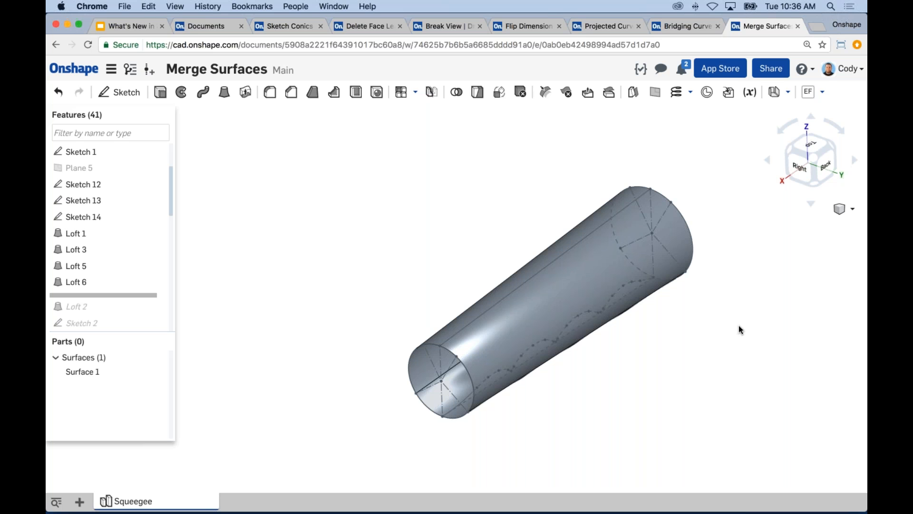
{"action": "middle_click_drag", "start_coordinate": [498, 213], "coordinate": [487, 204]}
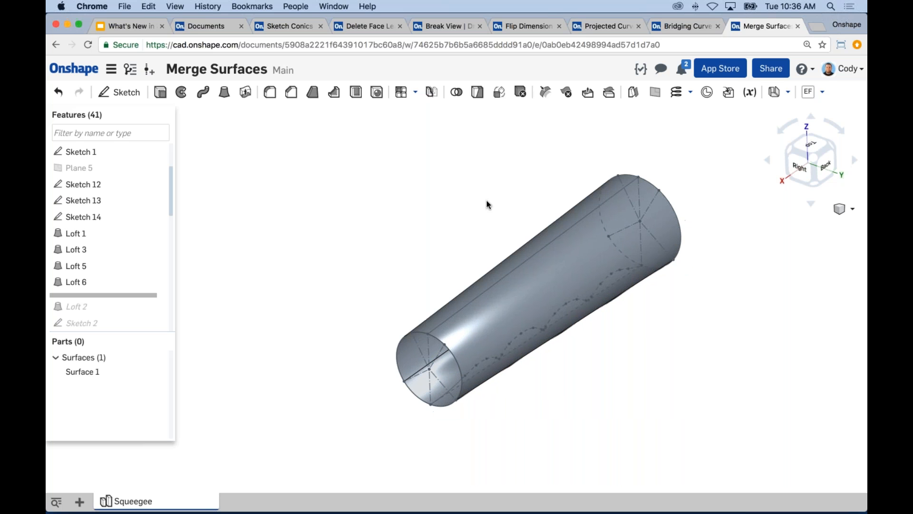
{"action": "scroll", "coordinate": [578, 272], "scroll_direction": "up", "scroll_amount": 3}
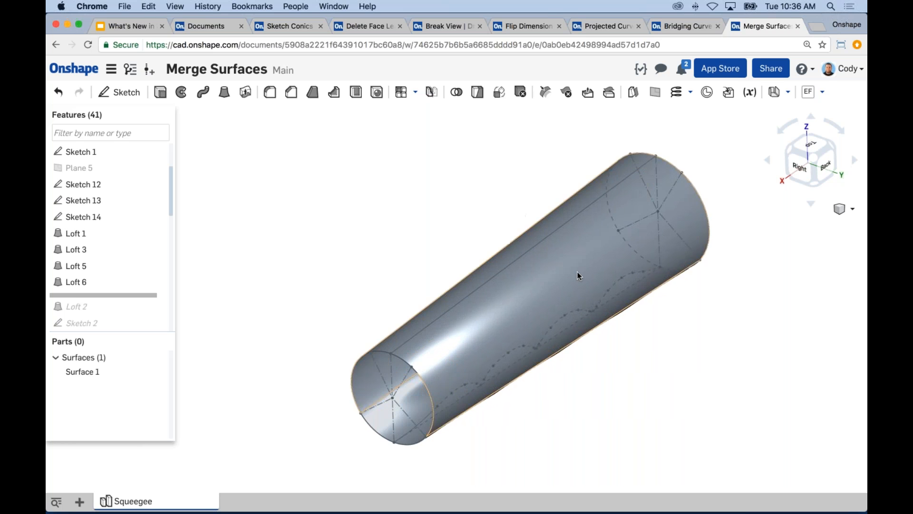
{"action": "middle_click_drag", "start_coordinate": [515, 233], "coordinate": [458, 198]}
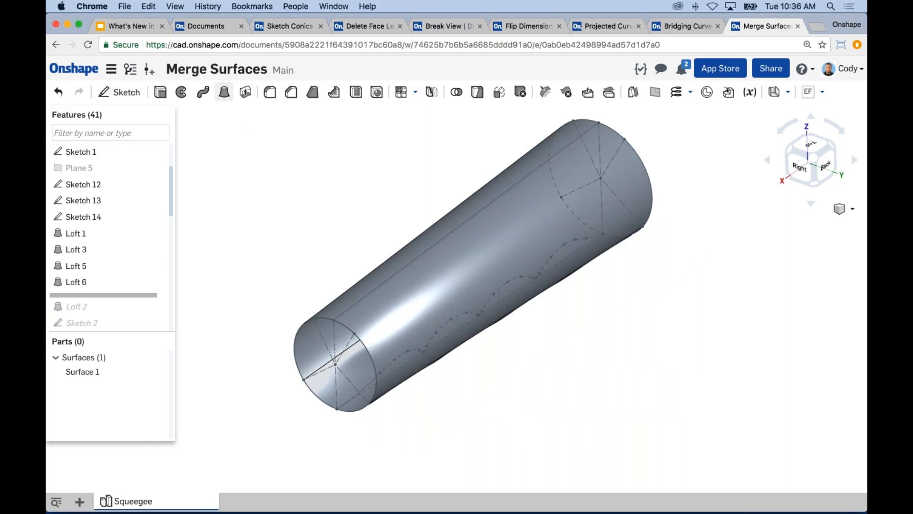
{"action": "left_click", "coordinate": [225, 93]}
{"action": "left_click", "coordinate": [275, 131]}
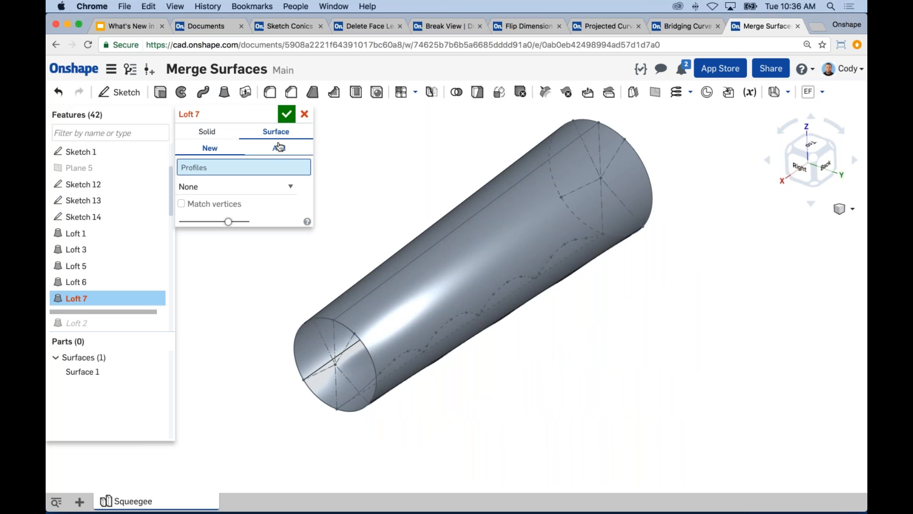
{"action": "left_click", "coordinate": [304, 114]}
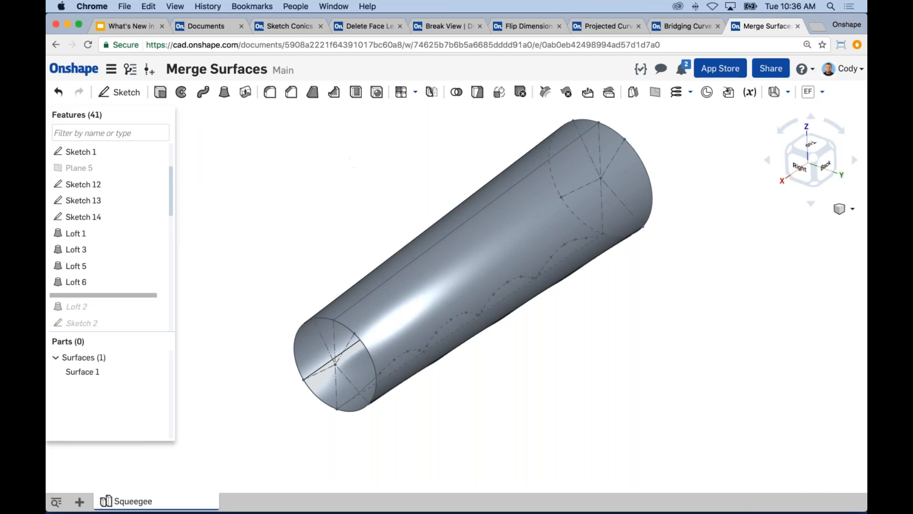
Switch to the What's New in Onshape slides, present the April 13th, 2017 feature list and exit the slideshow
{"action": "left_click", "coordinate": [129, 26]}
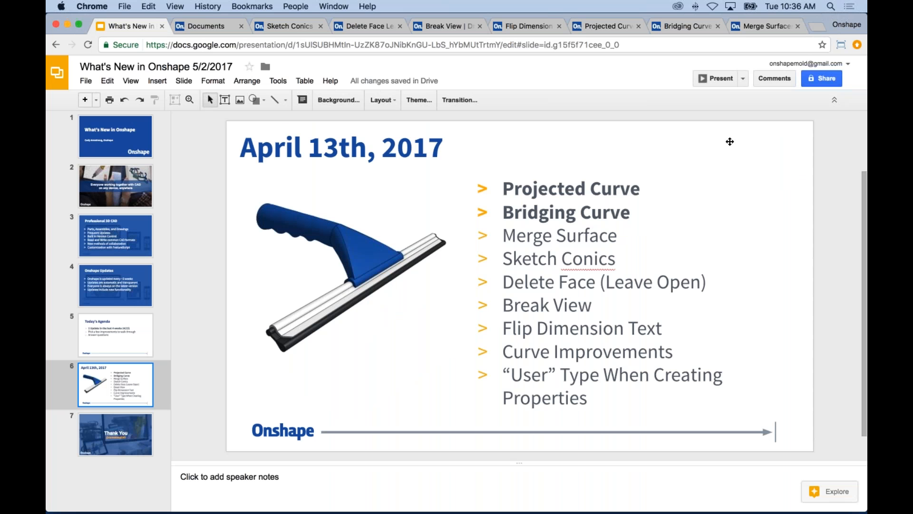
{"action": "left_click", "coordinate": [716, 78]}
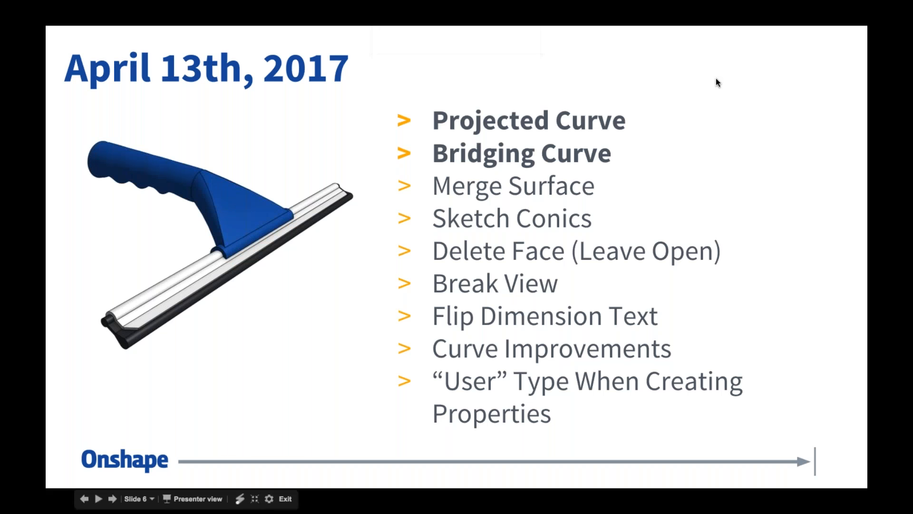
{"action": "key", "text": "Escape"}
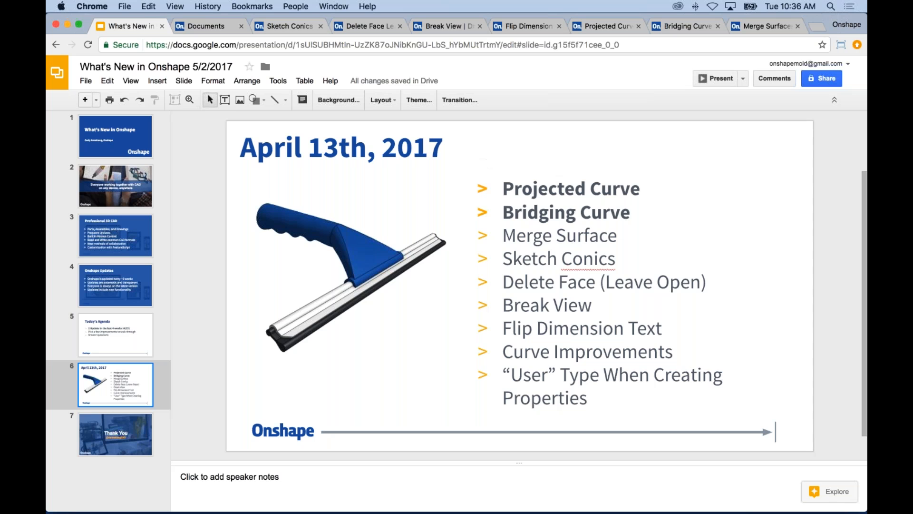
Switch to the Sketch Conics document and open Sketch 3 for editing, viewed normal to its plane
{"action": "left_click", "coordinate": [288, 26]}
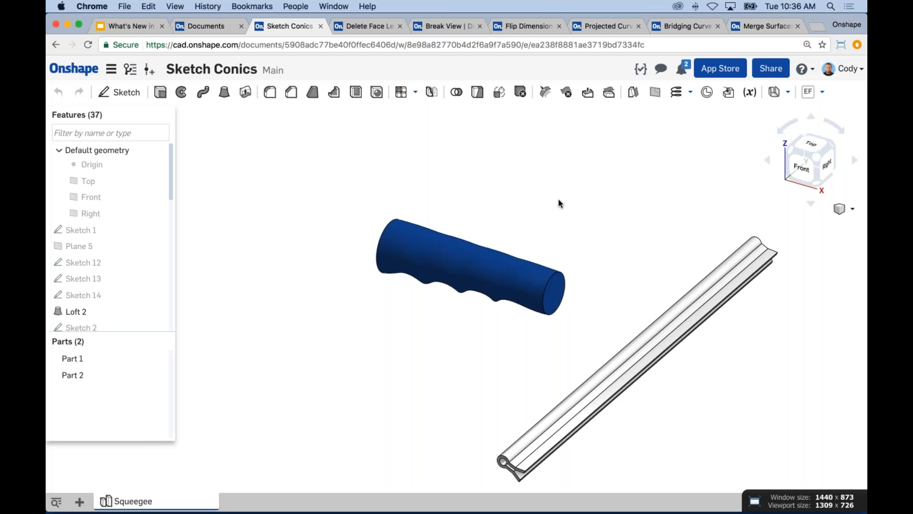
{"action": "right_click_drag", "start_coordinate": [558, 199], "coordinate": [440, 190]}
{"action": "scroll", "coordinate": [99, 277], "scroll_direction": "down", "scroll_amount": 3}
{"action": "scroll", "coordinate": [164, 254], "scroll_direction": "down", "scroll_amount": 2}
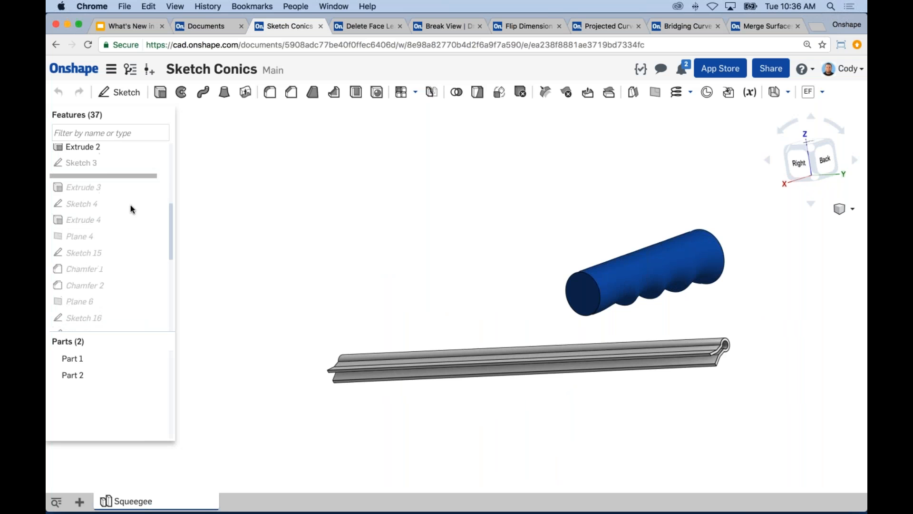
{"action": "right_click", "coordinate": [90, 162]}
{"action": "left_click", "coordinate": [110, 186]}
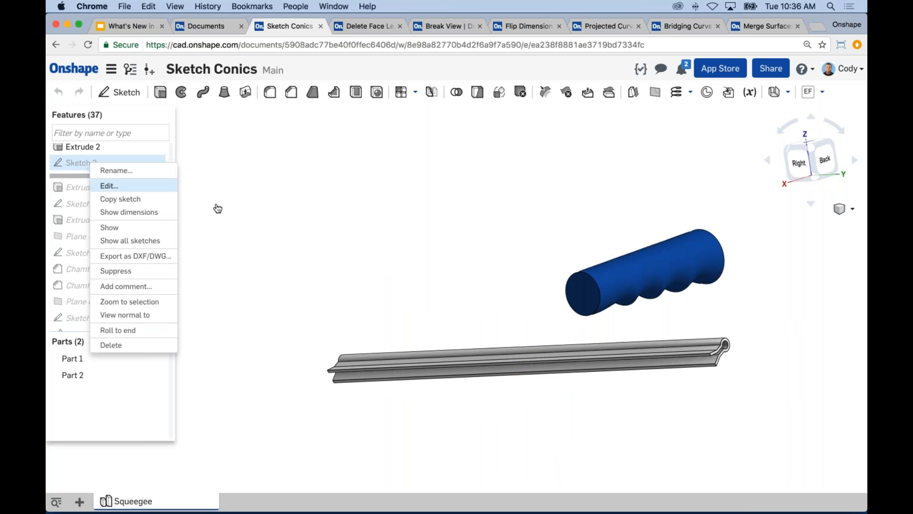
{"action": "right_click_drag", "start_coordinate": [671, 260], "coordinate": [612, 258]}
{"action": "key", "text": "n"}
{"action": "scroll", "coordinate": [585, 307], "scroll_direction": "up", "scroll_amount": 6}
{"action": "middle_click_drag", "start_coordinate": [585, 302], "coordinate": [568, 358]}
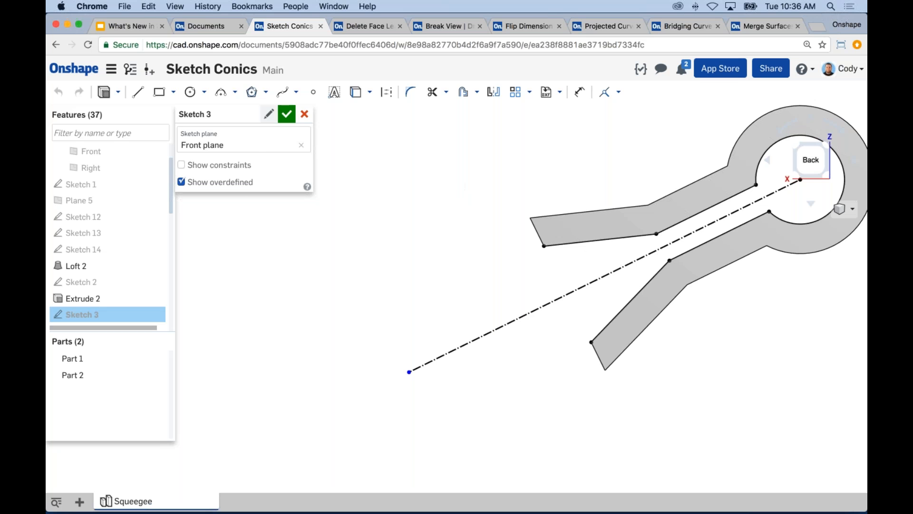
Draw a conic joining the free ends of the two inner profile lines, with its control point on the centerline and Rho 0.5
{"action": "left_click", "coordinate": [234, 93]}
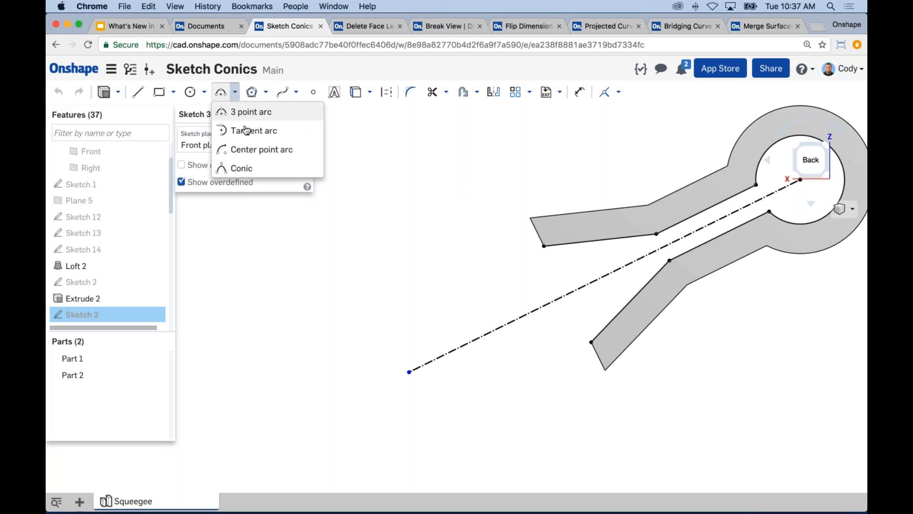
{"action": "left_click", "coordinate": [237, 169]}
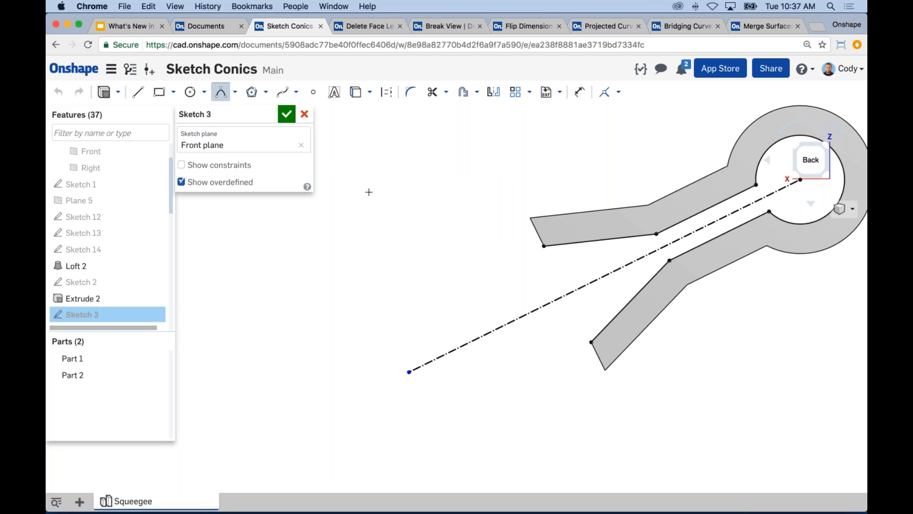
{"action": "left_click", "coordinate": [543, 248]}
{"action": "left_click", "coordinate": [591, 342]}
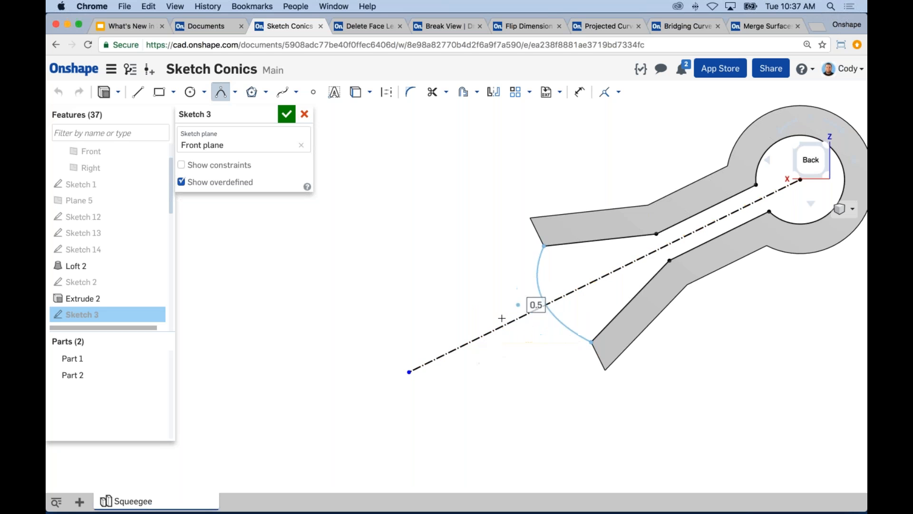
{"action": "left_click", "coordinate": [466, 344]}
{"action": "double_click", "coordinate": [495, 347]}
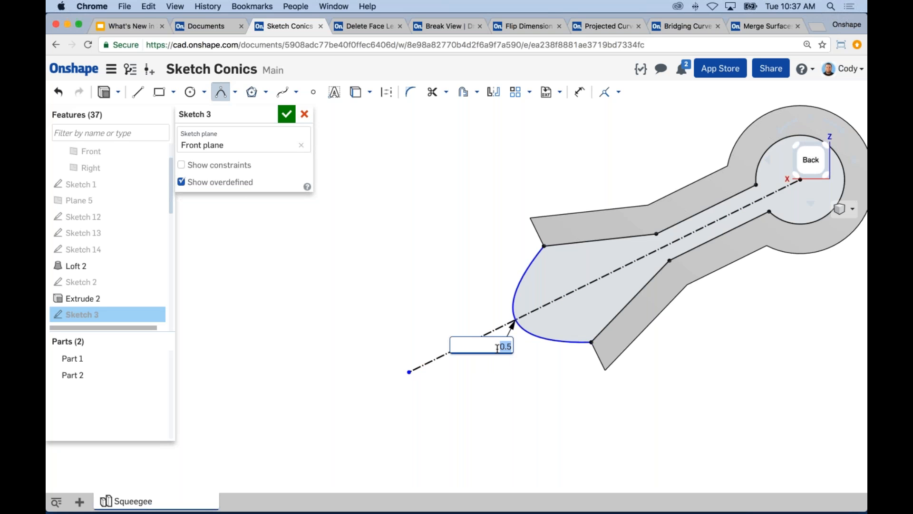
{"action": "type", "text": ".5"}
{"action": "key", "text": "Return"}
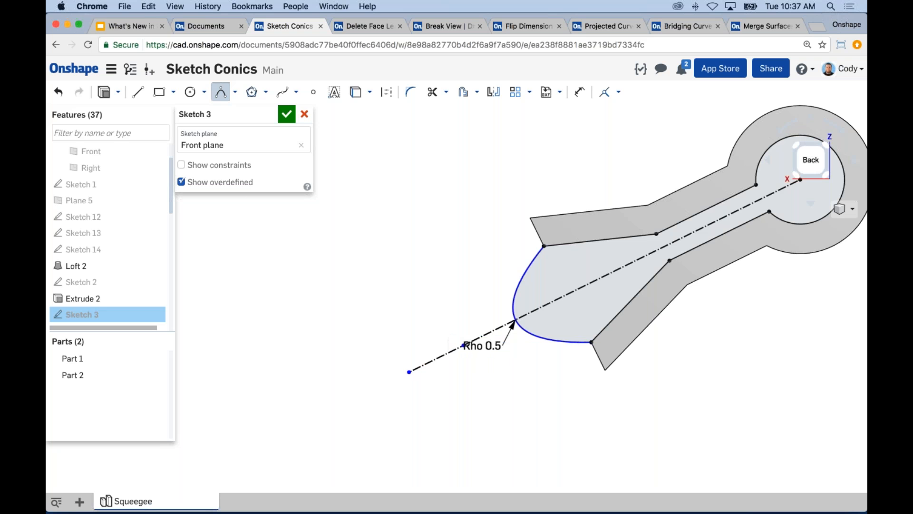
{"action": "key", "text": "Escape"}
Move the conic's control point along the centerline to the centerline's outer endpoint
{"action": "scroll", "coordinate": [457, 344], "scroll_direction": "up", "scroll_amount": 3}
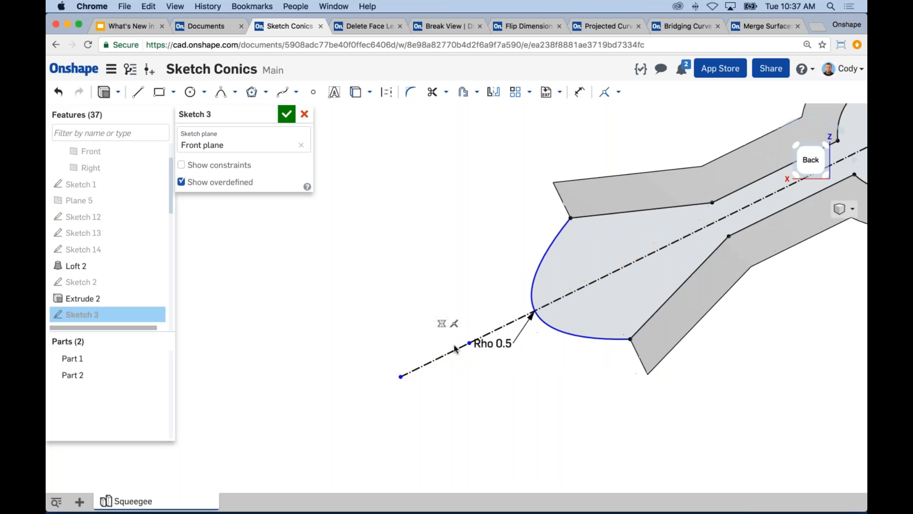
{"action": "mouse_move", "coordinate": [460, 345]}
{"action": "left_mouse_down"}
{"action": "mouse_move", "coordinate": [429, 345]}
{"action": "mouse_move", "coordinate": [500, 324]}
{"action": "mouse_move", "coordinate": [398, 379]}
{"action": "left_mouse_up"}
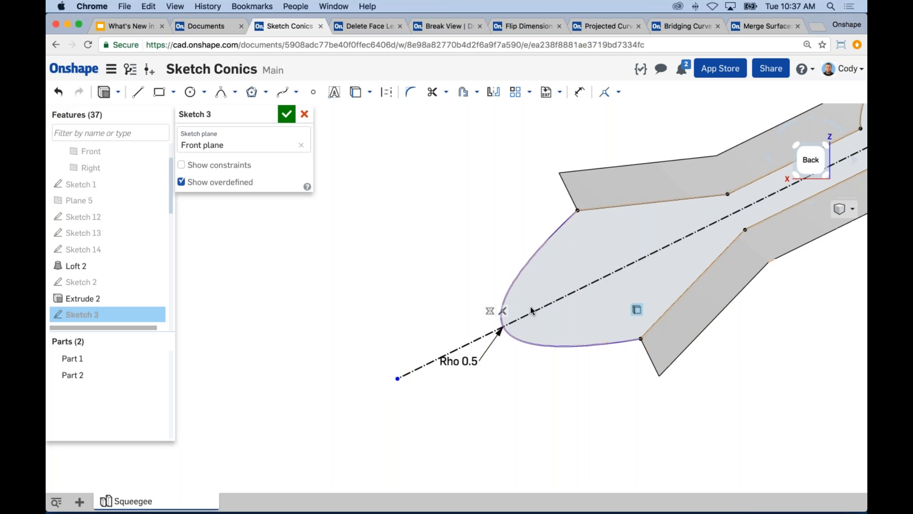
{"action": "scroll", "coordinate": [634, 386], "scroll_direction": "down", "scroll_amount": 3}
{"action": "middle_click_drag", "start_coordinate": [653, 393], "coordinate": [637, 375]}
{"action": "scroll", "coordinate": [761, 388], "scroll_direction": "down", "scroll_amount": 2}
{"action": "middle_click_drag", "start_coordinate": [781, 387], "coordinate": [660, 341]}
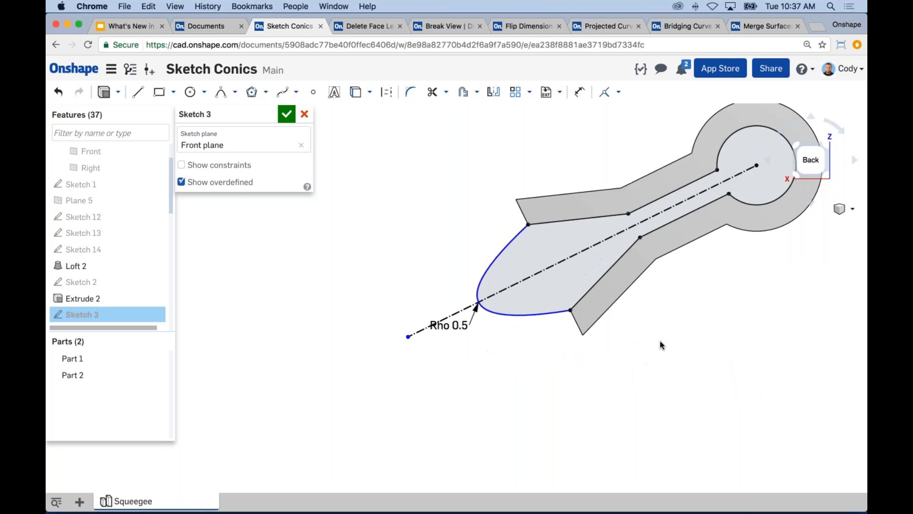
Reposition the conic's Rho dimension text below the curve, clear of the centerline
{"action": "left_click", "coordinate": [234, 92]}
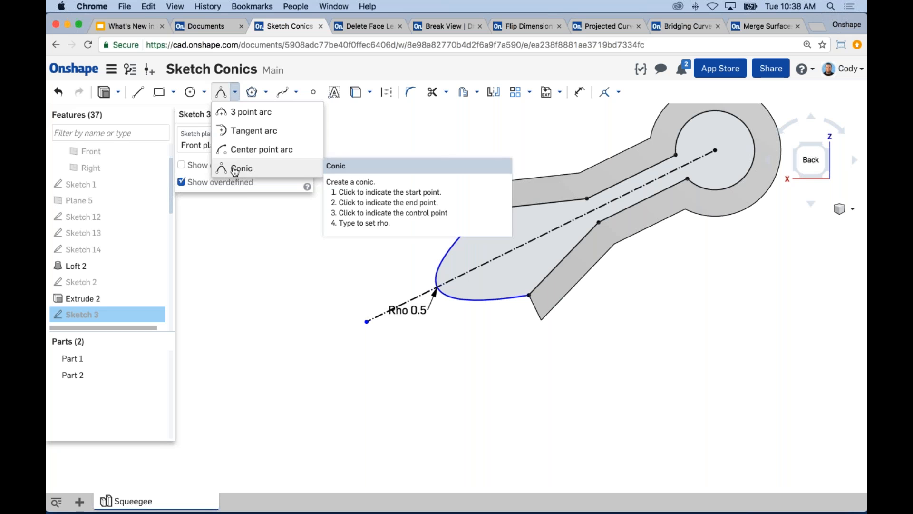
{"action": "left_click", "coordinate": [496, 429]}
{"action": "left_click_drag", "start_coordinate": [457, 311], "coordinate": [430, 336]}
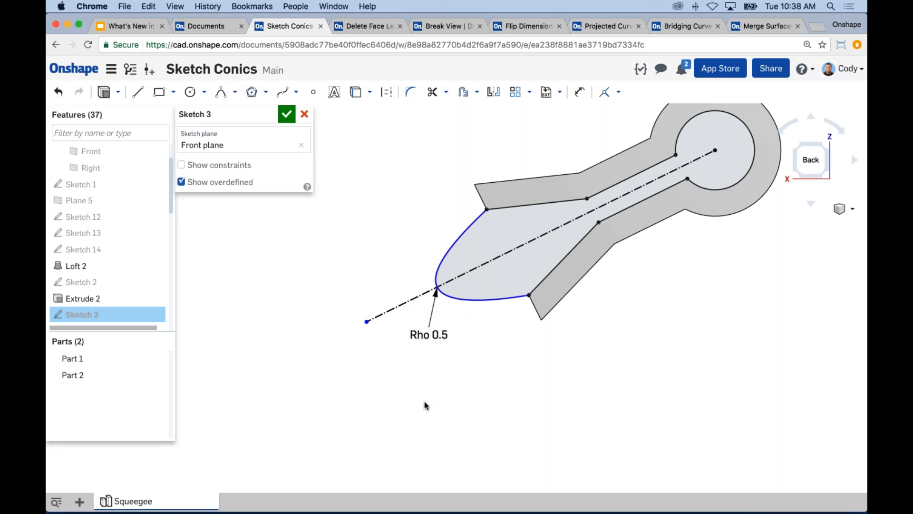
Accept Sketch 3 with the closed blade profile and switch to the What's New in Onshape slides
{"action": "scroll", "coordinate": [609, 395], "scroll_direction": "down", "scroll_amount": 1}
{"action": "middle_click_drag", "start_coordinate": [609, 395], "coordinate": [580, 399]}
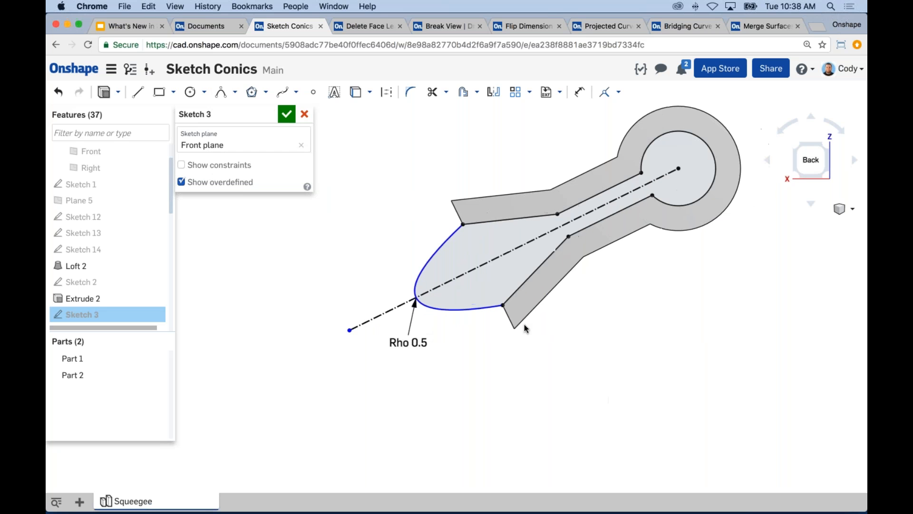
{"action": "left_click", "coordinate": [286, 114]}
{"action": "left_click", "coordinate": [128, 26]}
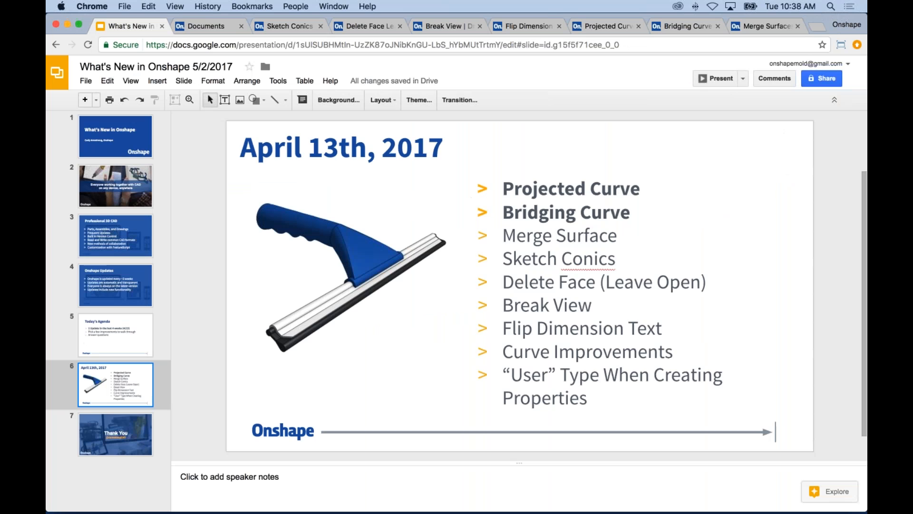
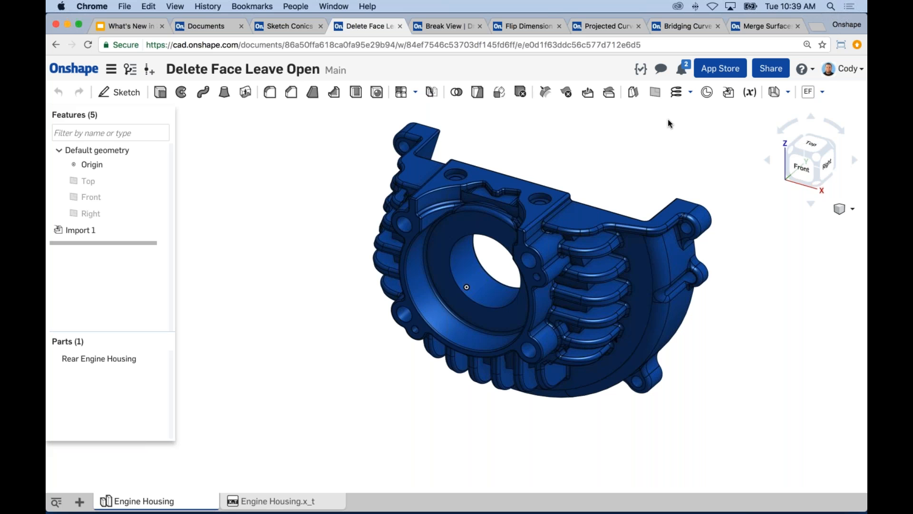
Start a Delete Face feature on the rear engine housing and set its type to Leave open
{"action": "right_click_drag", "start_coordinate": [670, 124], "coordinate": [432, 302]}
{"action": "scroll", "coordinate": [407, 319], "scroll_direction": "up", "scroll_amount": 5}
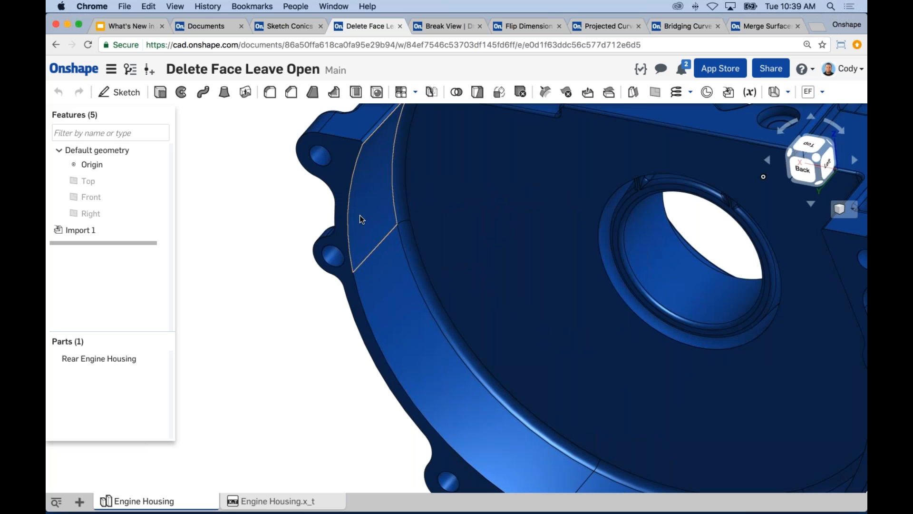
{"action": "middle_click_drag", "start_coordinate": [434, 342], "coordinate": [402, 338]}
{"action": "key", "text": "f"}
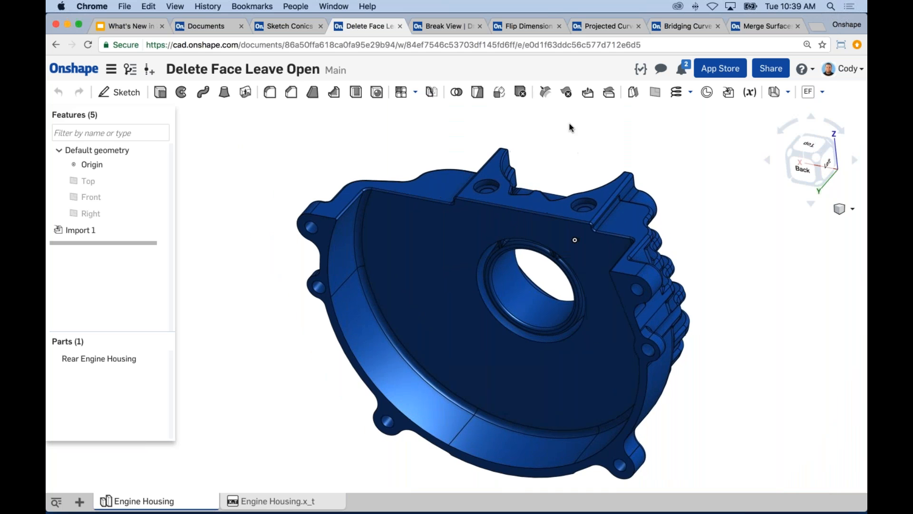
{"action": "left_click", "coordinate": [566, 92]}
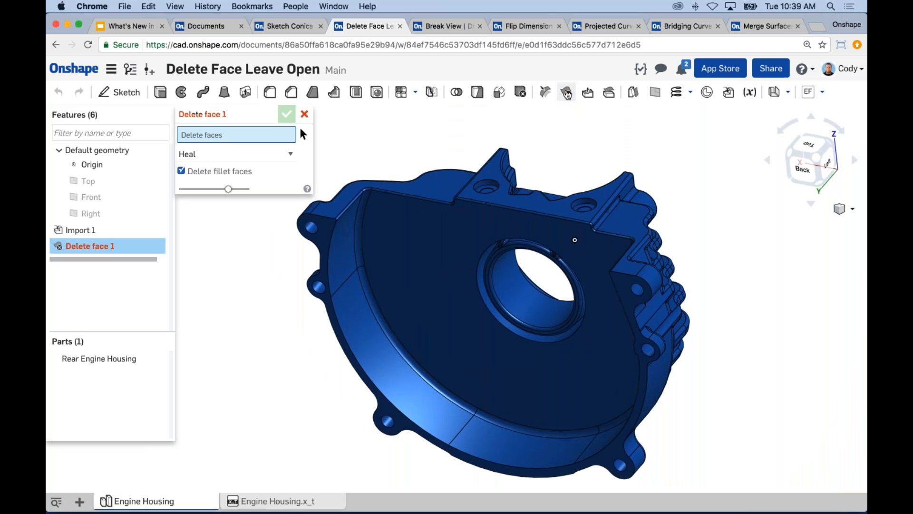
{"action": "left_click", "coordinate": [261, 153]}
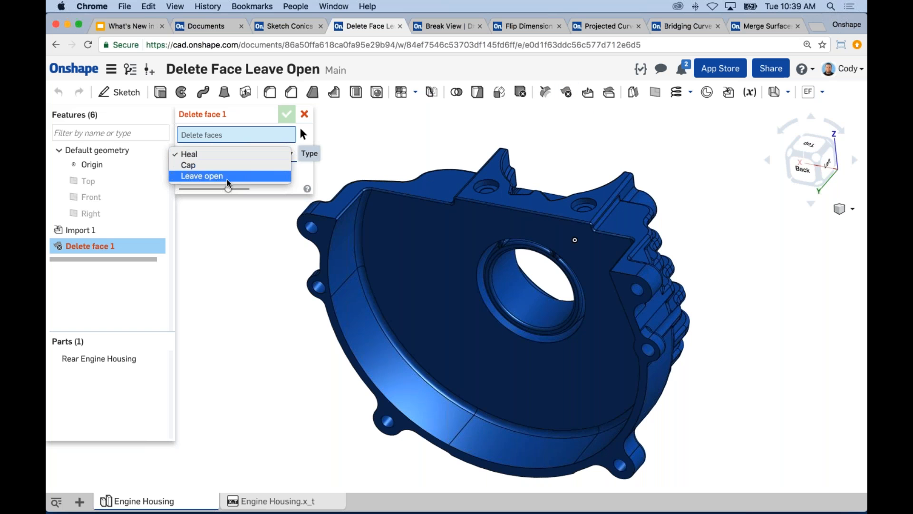
{"action": "left_click", "coordinate": [213, 181]}
Select the curved inner wall faces around the housing's rim as faces to delete
{"action": "scroll", "coordinate": [347, 304], "scroll_direction": "up", "scroll_amount": 2}
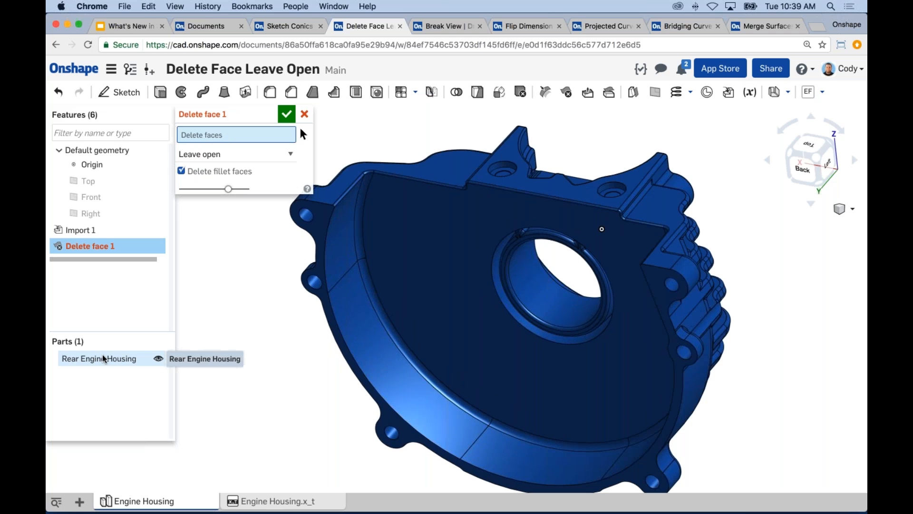
{"action": "left_click", "coordinate": [370, 292]}
{"action": "left_click", "coordinate": [429, 404]}
{"action": "right_click_drag", "start_coordinate": [426, 403], "coordinate": [649, 448]}
{"action": "left_click", "coordinate": [526, 449]}
{"action": "left_click", "coordinate": [690, 444]}
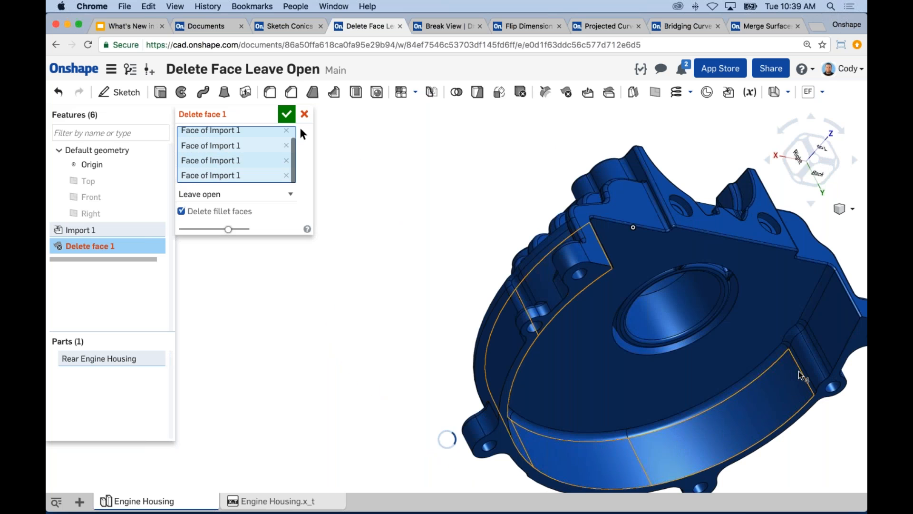
Add the remaining corner wall faces and the inner floor face around the bore, and accept the Delete Face feature
{"action": "scroll", "coordinate": [803, 375], "scroll_direction": "up", "scroll_amount": 5}
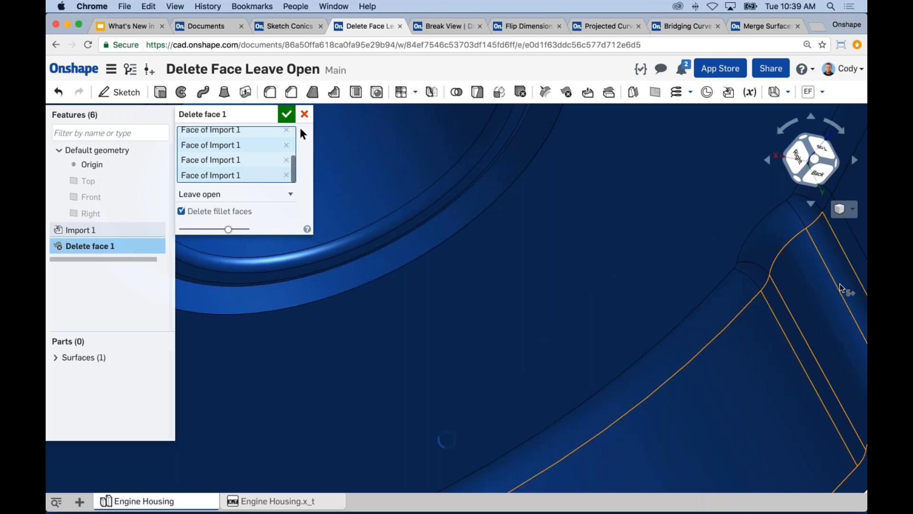
{"action": "scroll", "coordinate": [851, 282], "scroll_direction": "down", "scroll_amount": 5}
{"action": "left_click", "coordinate": [856, 266]}
{"action": "left_click", "coordinate": [773, 272]}
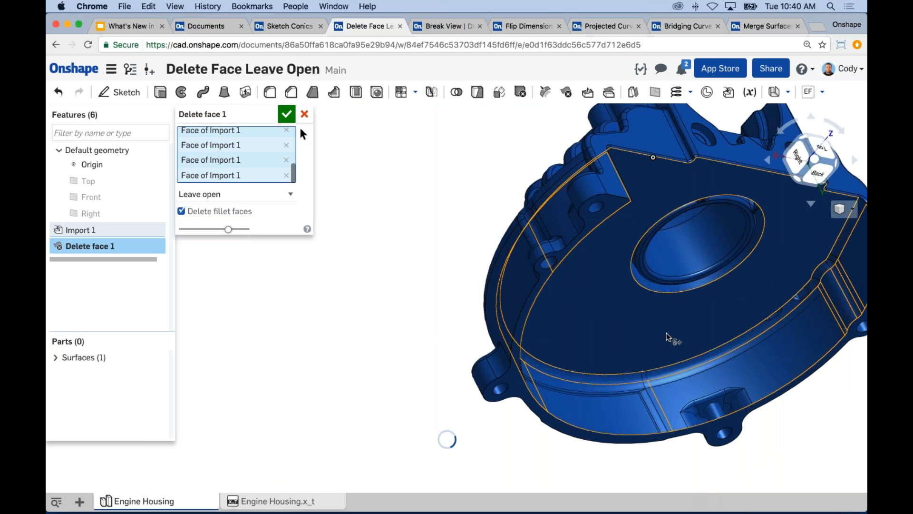
{"action": "right_click_drag", "start_coordinate": [587, 316], "coordinate": [482, 294]}
{"action": "scroll", "coordinate": [500, 266], "scroll_direction": "down", "scroll_amount": 1}
{"action": "middle_click_drag", "start_coordinate": [499, 267], "coordinate": [483, 296]}
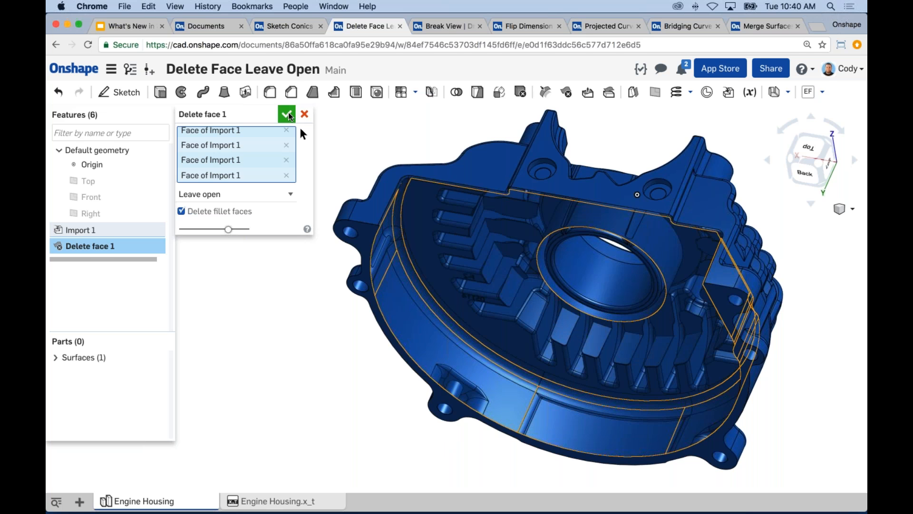
{"action": "left_click", "coordinate": [287, 114]}
Examine the opened engine housing surface from the side and from the inside
{"action": "mouse_move", "coordinate": [314, 310]}
{"action": "right_mouse_down"}
{"action": "mouse_move", "coordinate": [356, 263]}
{"action": "mouse_move", "coordinate": [324, 273]}
{"action": "mouse_move", "coordinate": [281, 259]}
{"action": "mouse_move", "coordinate": [270, 274]}
{"action": "right_mouse_up"}
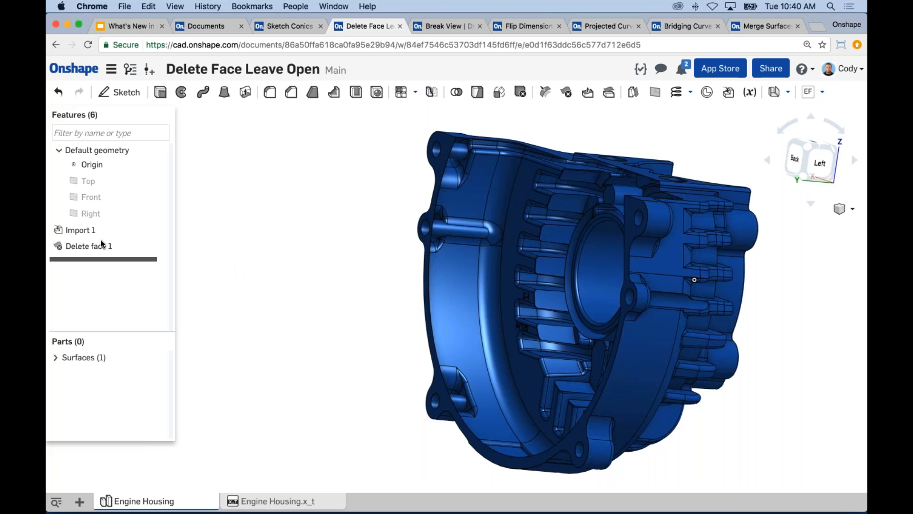
{"action": "left_click", "coordinate": [95, 246]}
{"action": "key", "text": "space"}
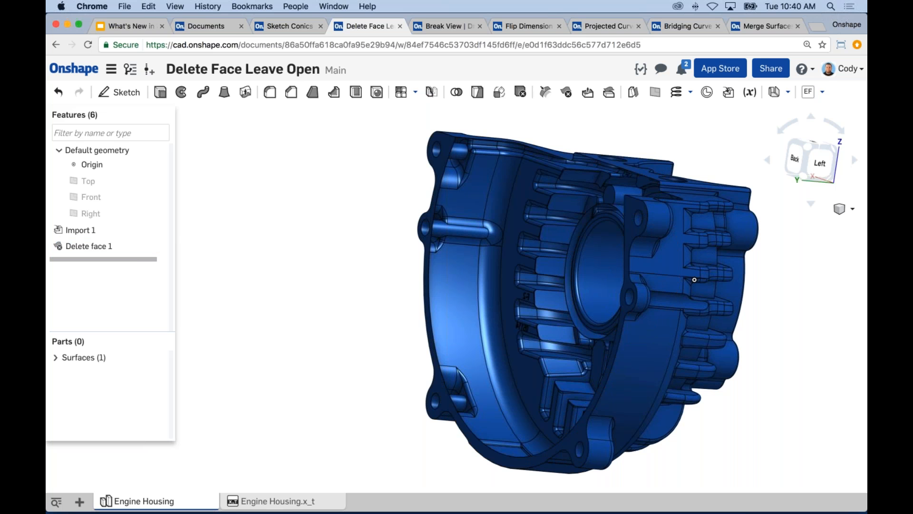
{"action": "right_click_drag", "start_coordinate": [371, 213], "coordinate": [466, 276]}
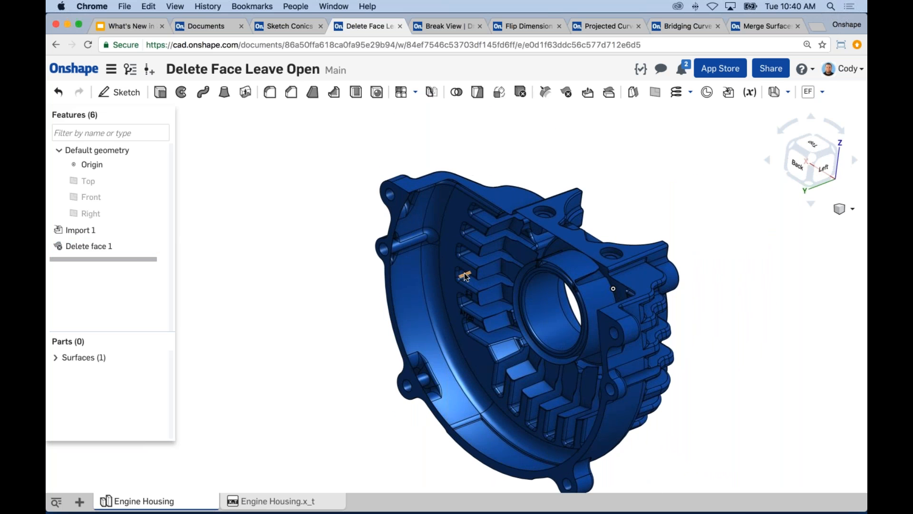
{"action": "left_click", "coordinate": [483, 205]}
{"action": "left_click", "coordinate": [357, 246]}
Open Delete face 1 for editing, review the Heal, Cap and Leave open types, and cancel the edit
{"action": "right_click", "coordinate": [95, 246]}
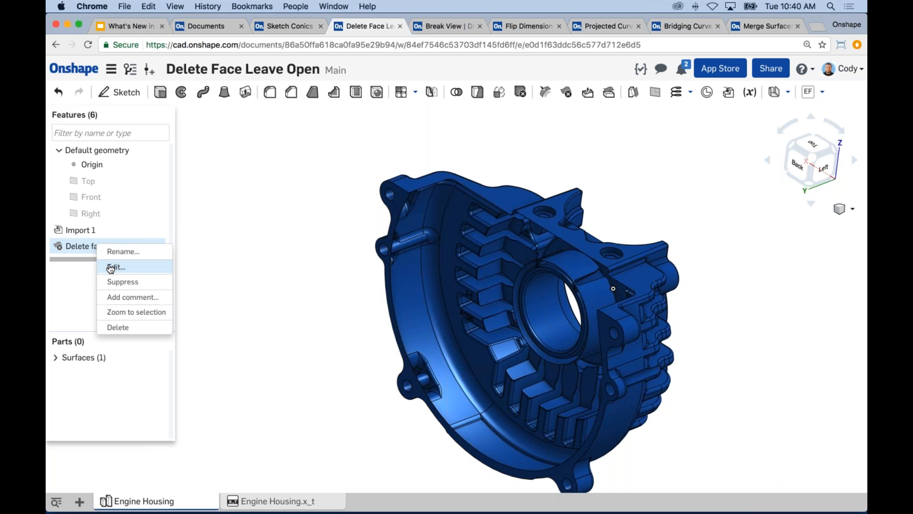
{"action": "left_click", "coordinate": [119, 266]}
{"action": "left_click", "coordinate": [227, 193]}
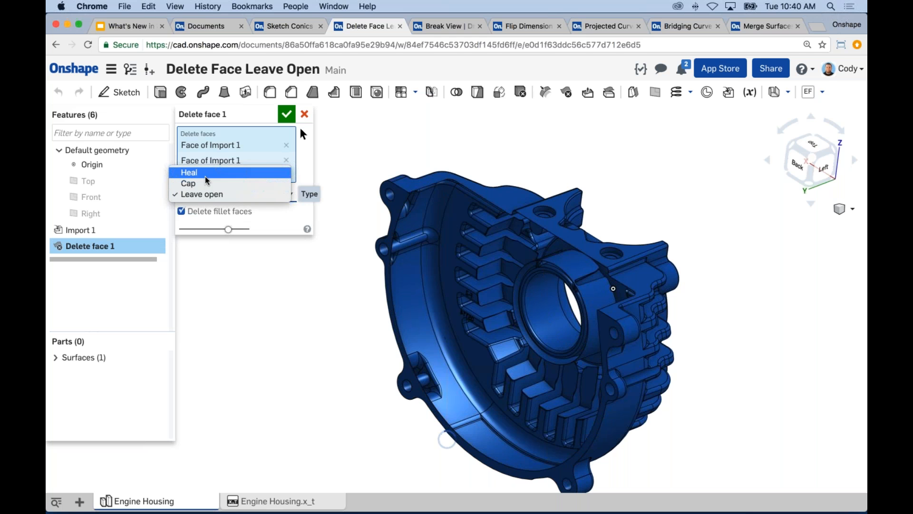
{"action": "left_click", "coordinate": [308, 170]}
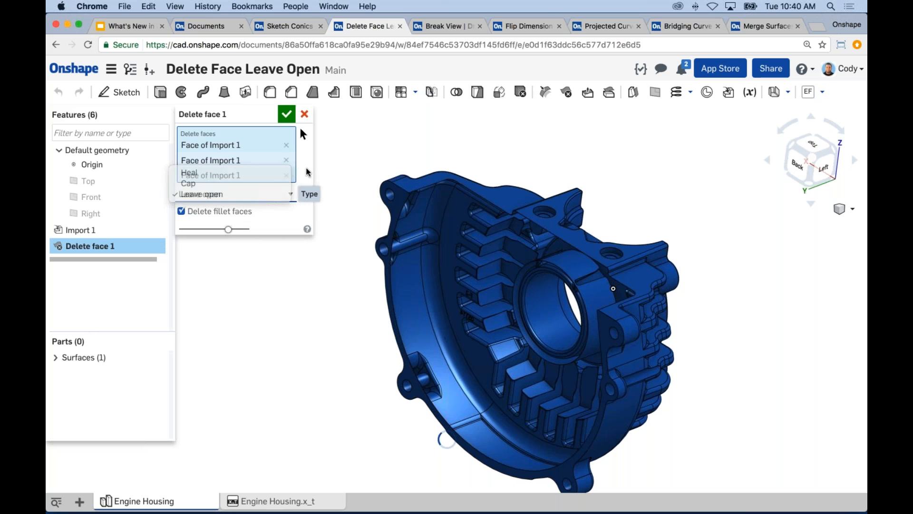
{"action": "left_click", "coordinate": [210, 194]}
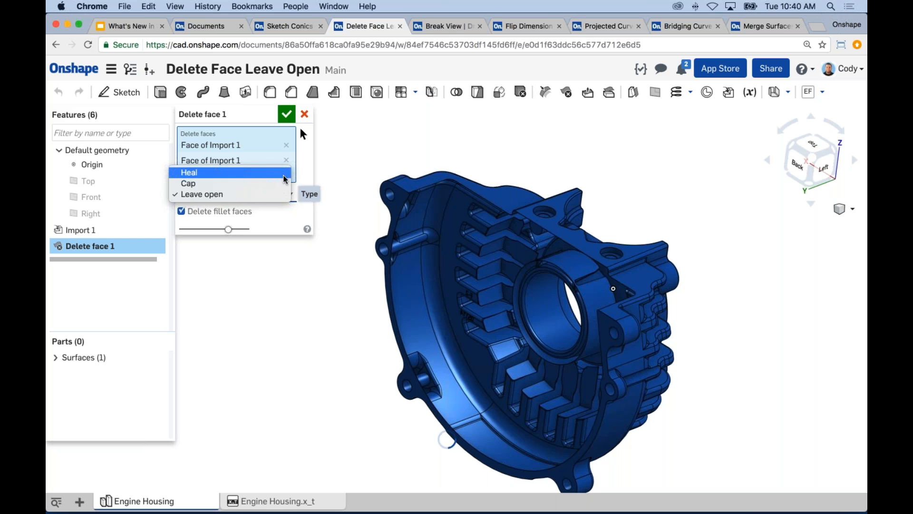
{"action": "left_click", "coordinate": [302, 164]}
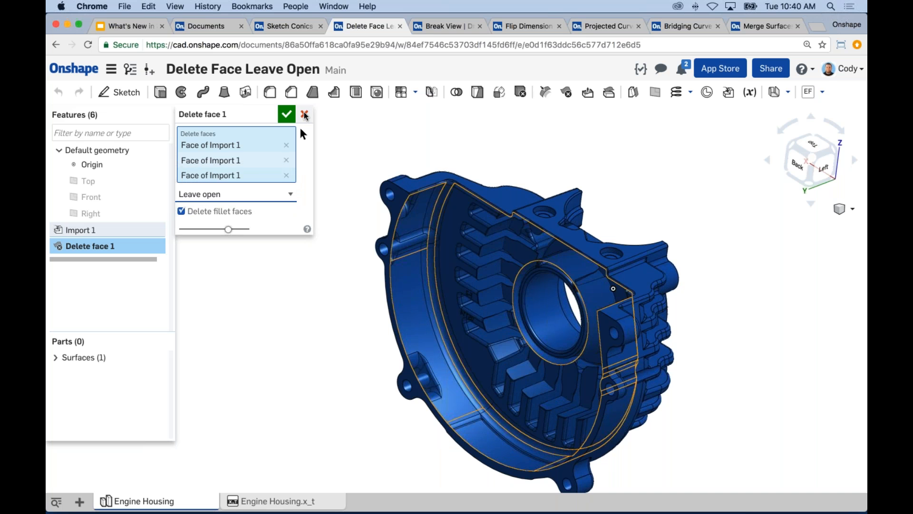
{"action": "left_click", "coordinate": [305, 115]}
Switch to the What's New in Onshape slides, present the April 13th, 2017 feature list, and exit the presentation
{"action": "middle_click_drag", "start_coordinate": [366, 300], "coordinate": [359, 290]}
{"action": "middle_click_drag", "start_coordinate": [313, 229], "coordinate": [307, 230]}
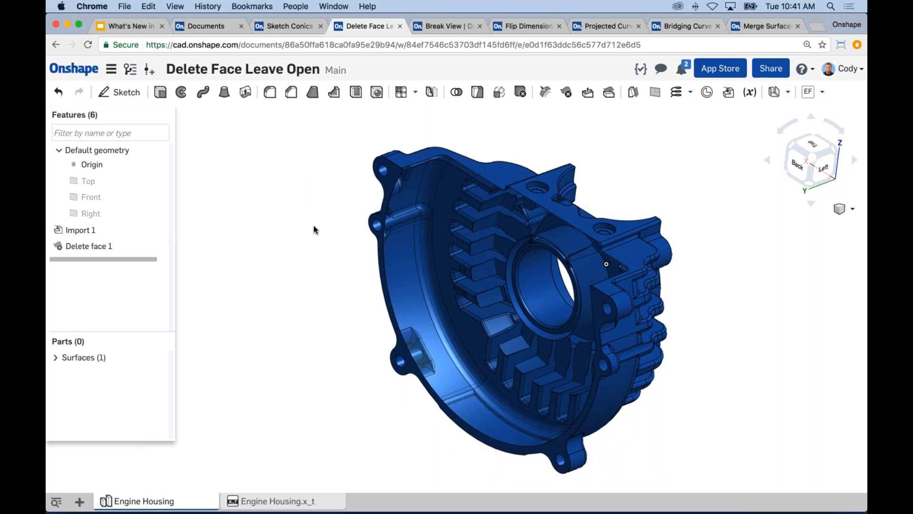
{"action": "left_click", "coordinate": [126, 26]}
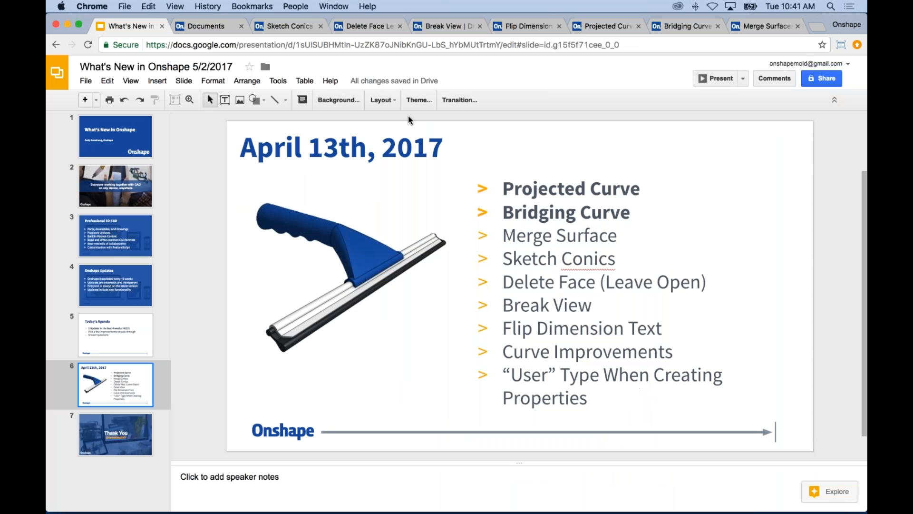
{"action": "left_click", "coordinate": [717, 78]}
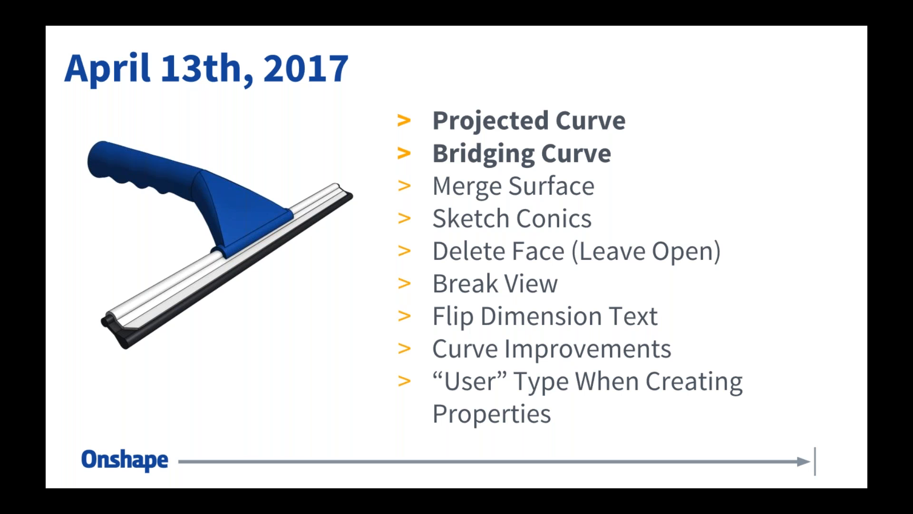
{"action": "key", "text": "Escape"}
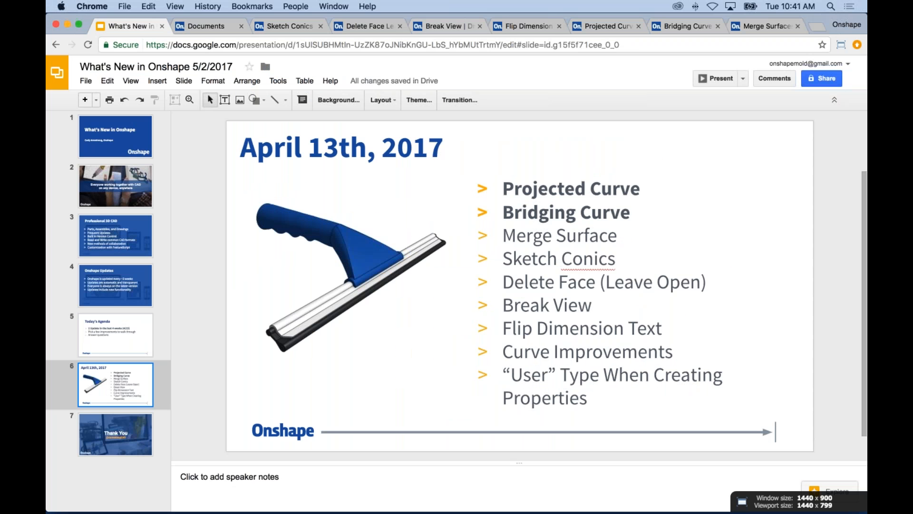
In the Break View drawing, add a vertical Zig zag break with a 0.5 gap distance between the long shaft's two ends
{"action": "left_click", "coordinate": [462, 27]}
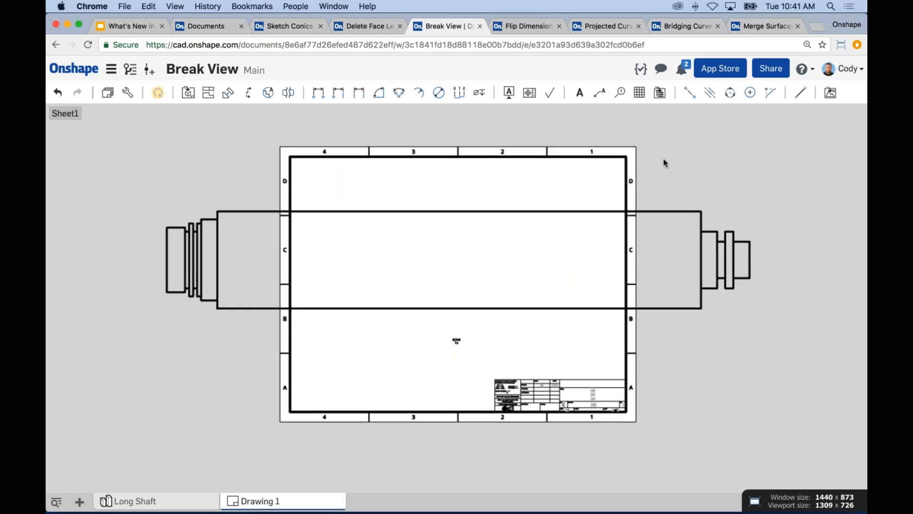
{"action": "scroll", "coordinate": [473, 233], "scroll_direction": "up", "scroll_amount": 2}
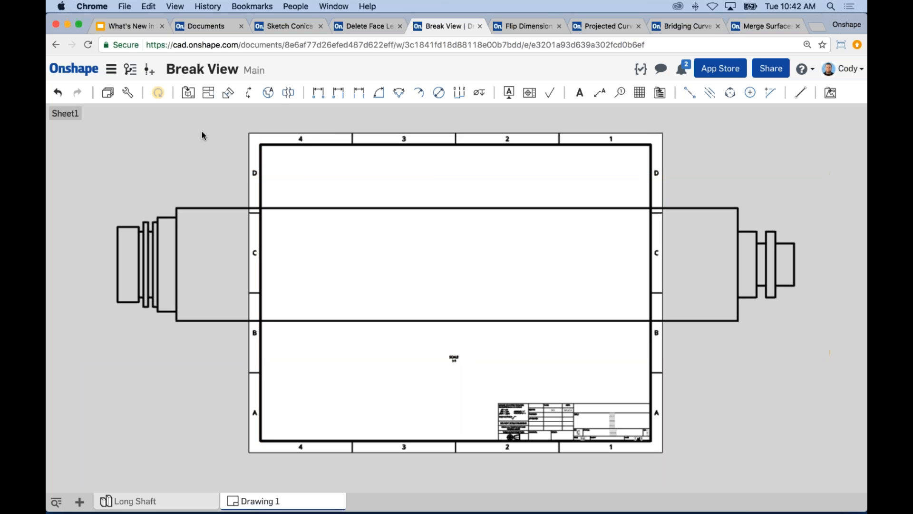
{"action": "left_click", "coordinate": [290, 95]}
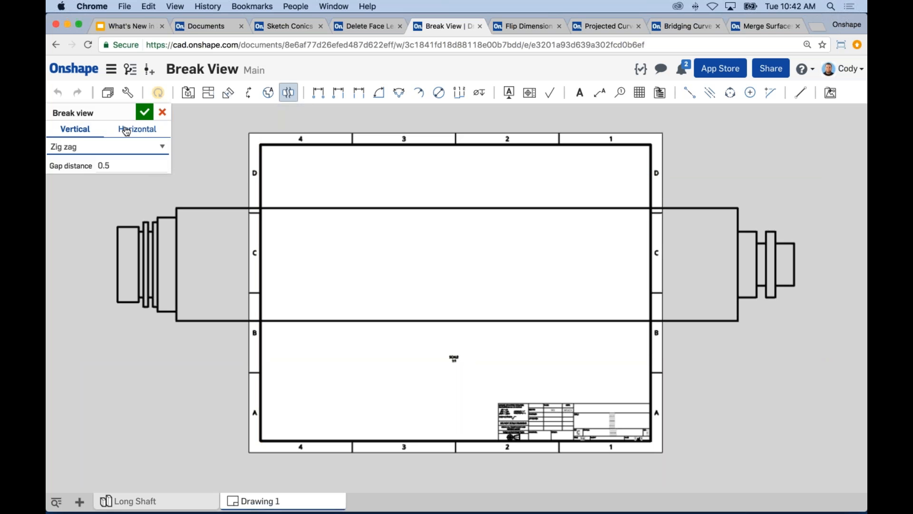
{"action": "left_click", "coordinate": [112, 149]}
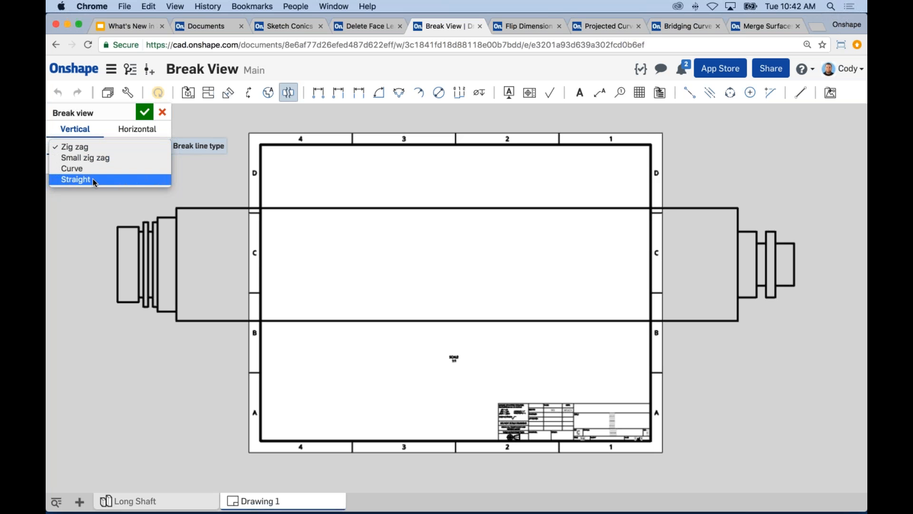
{"action": "left_click", "coordinate": [78, 147]}
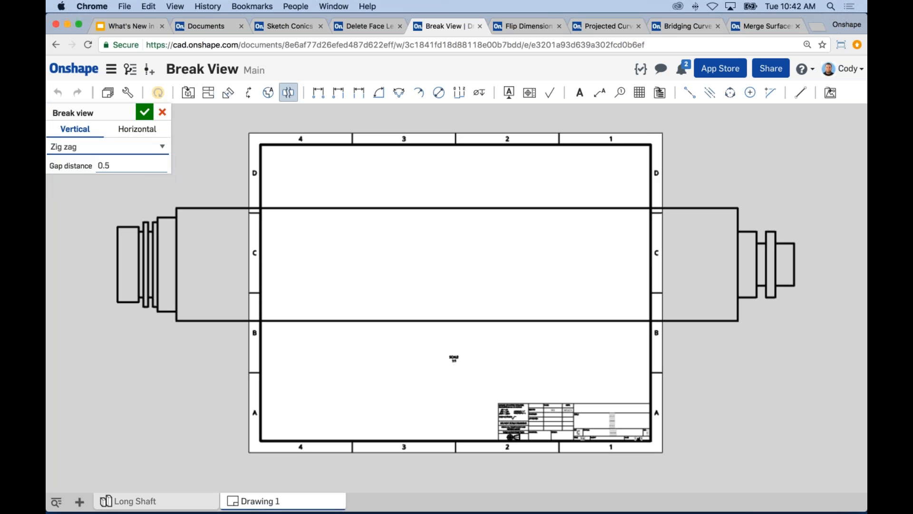
{"action": "left_click", "coordinate": [114, 166]}
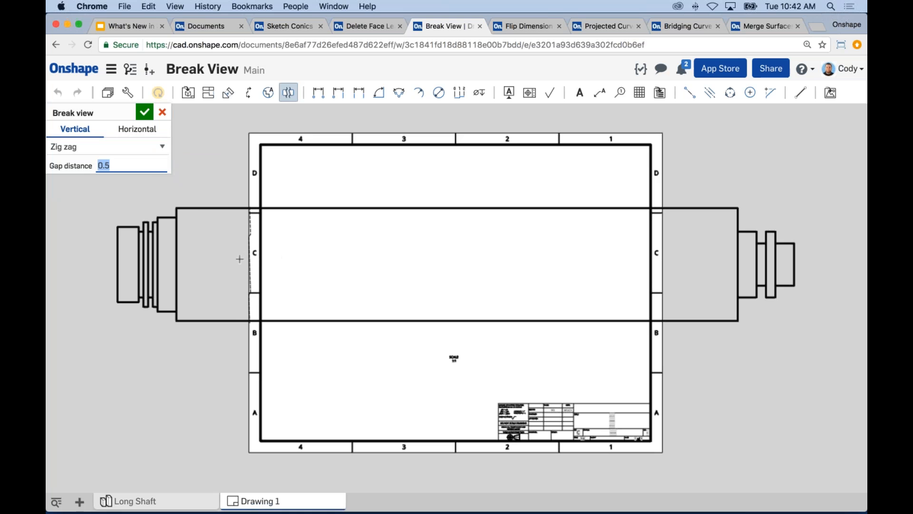
{"action": "left_click", "coordinate": [221, 253]}
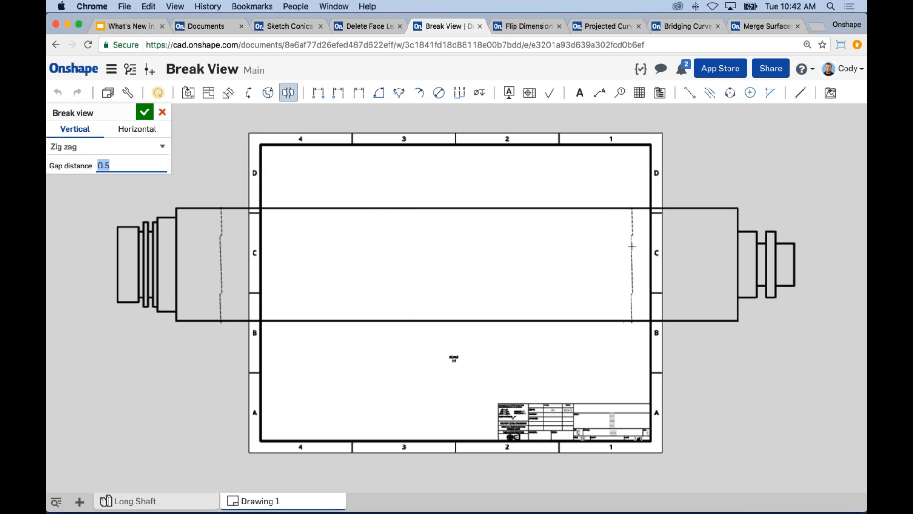
{"action": "left_click", "coordinate": [628, 246]}
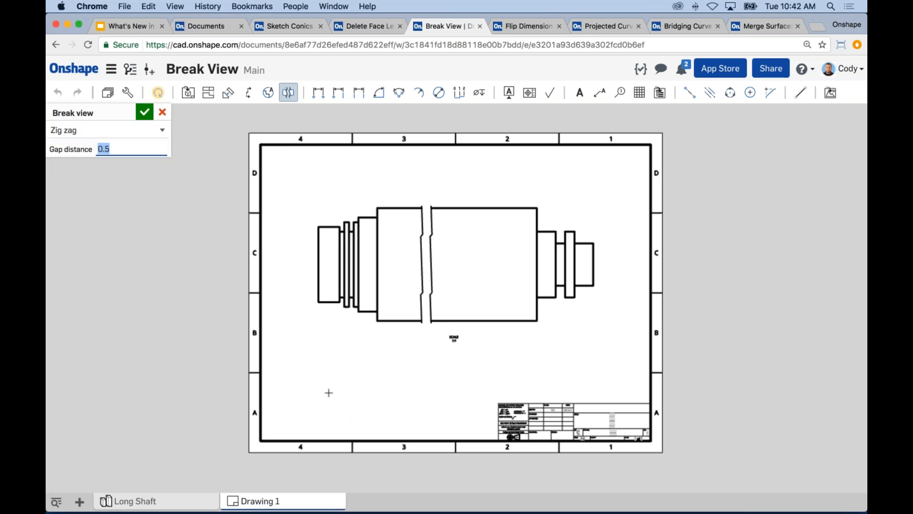
Dimension the broken shaft view's overall length between its outer end corners, placing the dimension above the view
{"action": "left_click", "coordinate": [319, 93]}
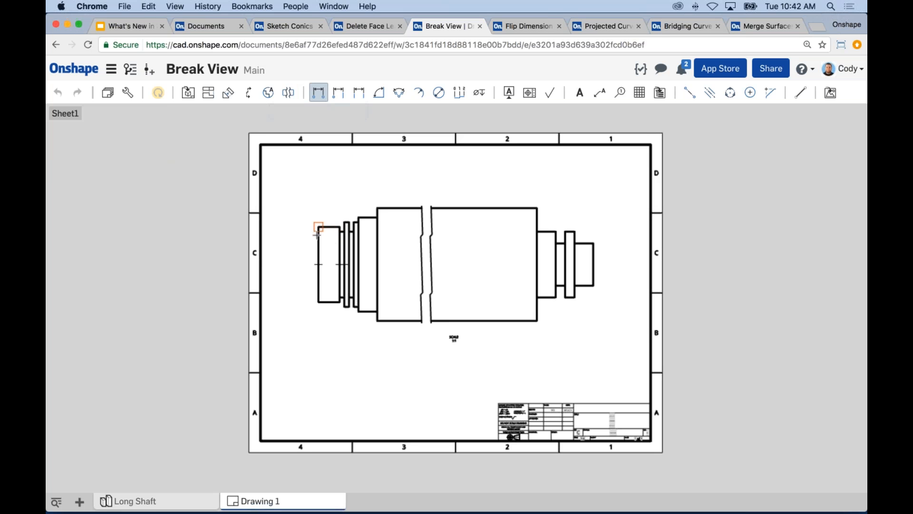
{"action": "left_click", "coordinate": [593, 243]}
{"action": "left_click", "coordinate": [458, 179]}
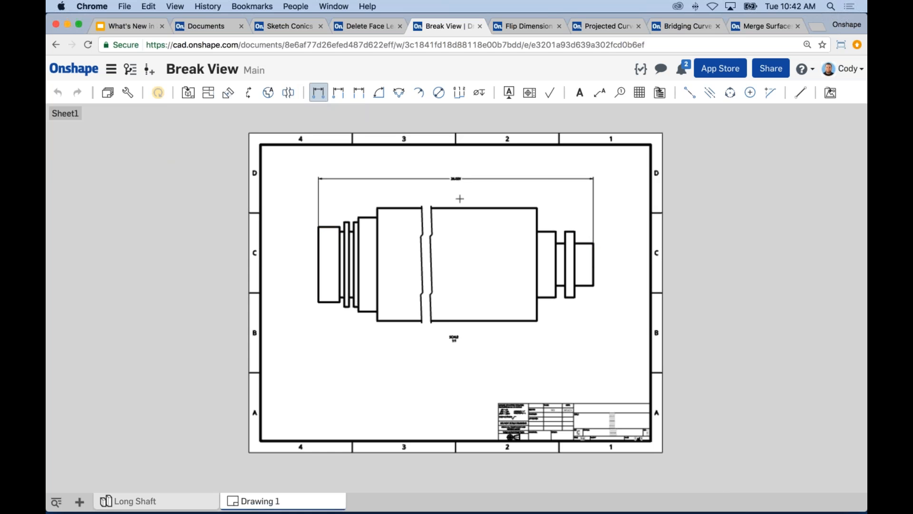
{"action": "scroll", "coordinate": [458, 190], "scroll_direction": "up", "scroll_amount": 5}
{"action": "scroll", "coordinate": [458, 197], "scroll_direction": "down", "scroll_amount": 4}
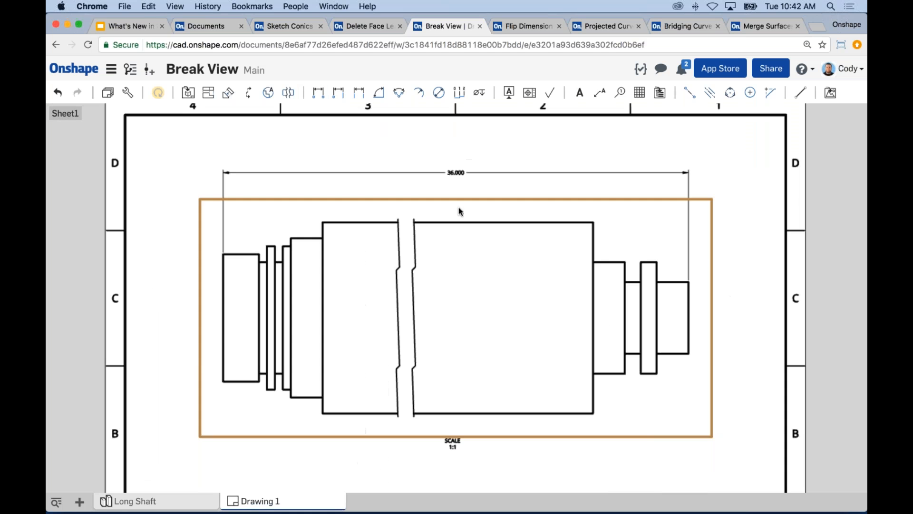
{"action": "middle_click_drag", "start_coordinate": [238, 227], "coordinate": [287, 214]}
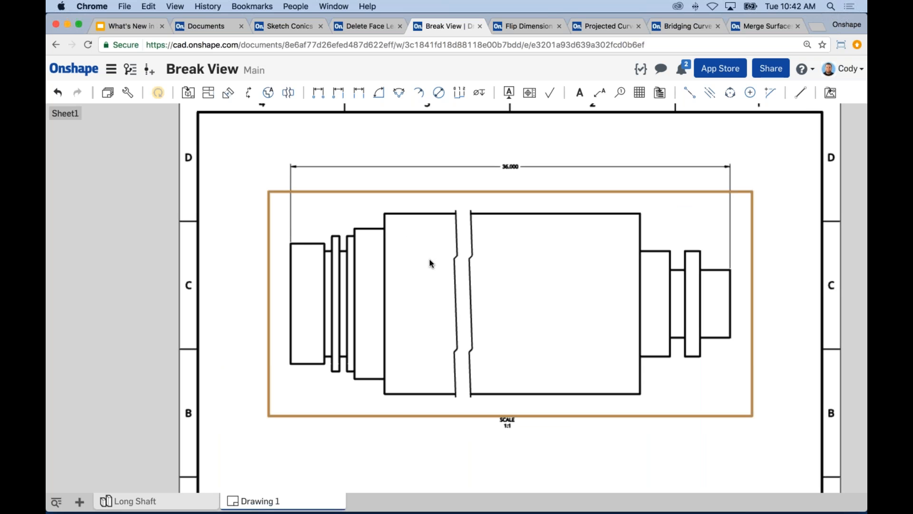
Return to the What's New in Onshape slides and present the April 13th, 2017 feature list again
{"action": "scroll", "coordinate": [731, 263], "scroll_direction": "down", "scroll_amount": 5}
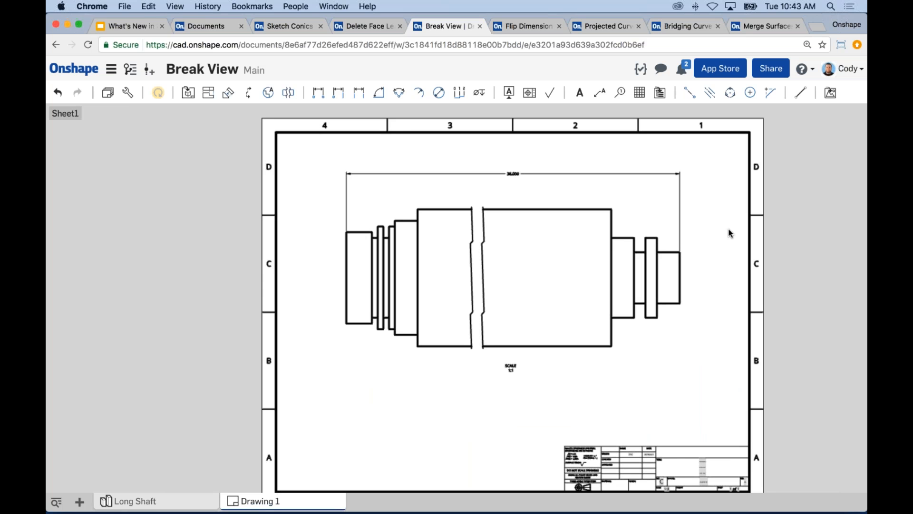
{"action": "scroll", "coordinate": [724, 235], "scroll_direction": "down", "scroll_amount": 5}
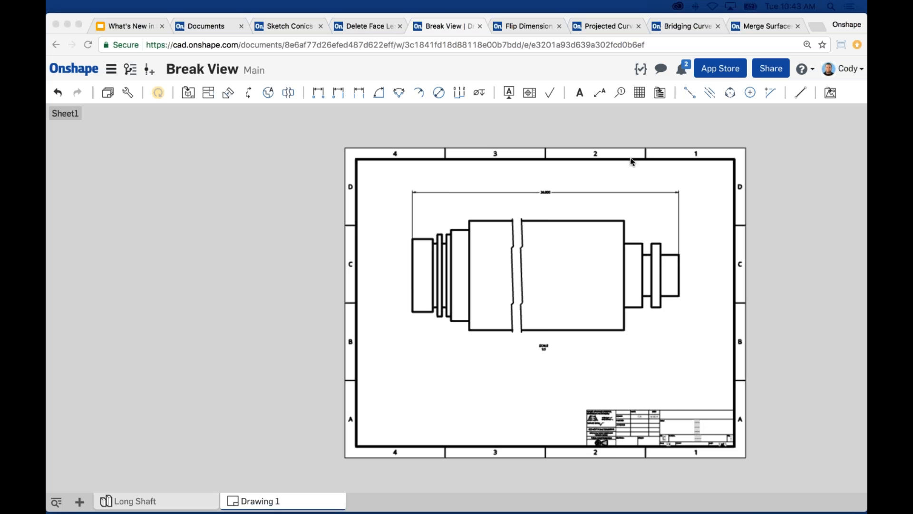
{"action": "middle_click_drag", "start_coordinate": [357, 207], "coordinate": [304, 204]}
{"action": "scroll", "coordinate": [451, 260], "scroll_direction": "up", "scroll_amount": 3}
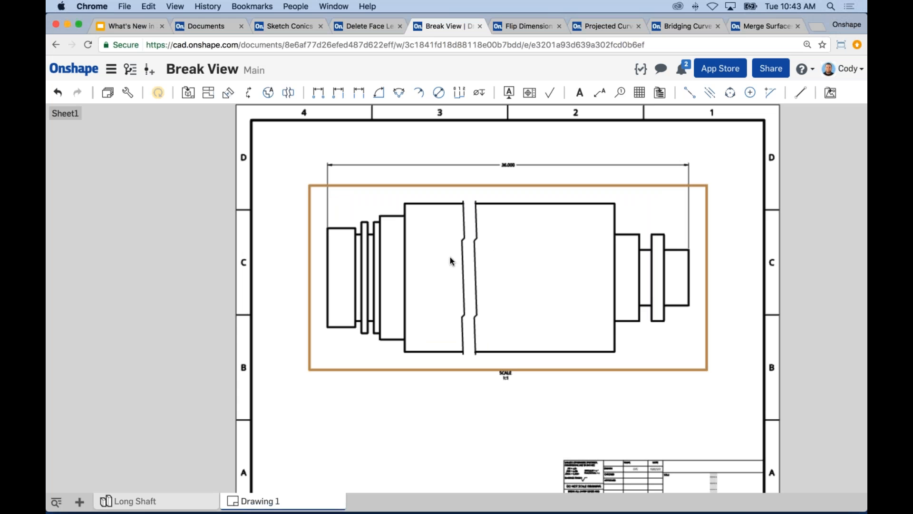
{"action": "left_click", "coordinate": [131, 28]}
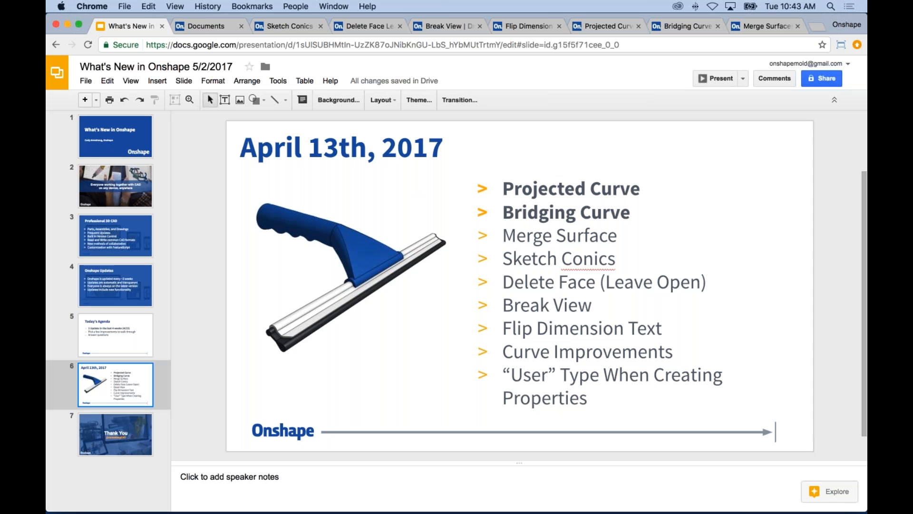
{"action": "left_click", "coordinate": [722, 78]}
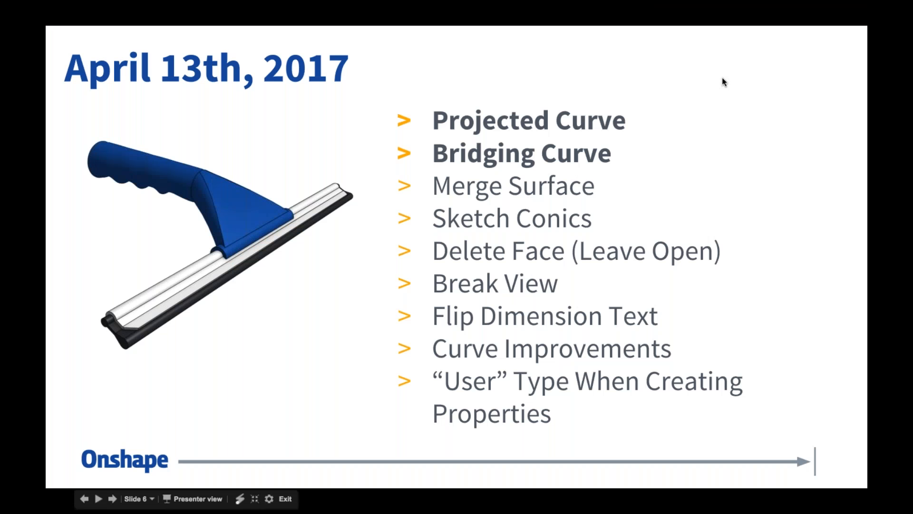